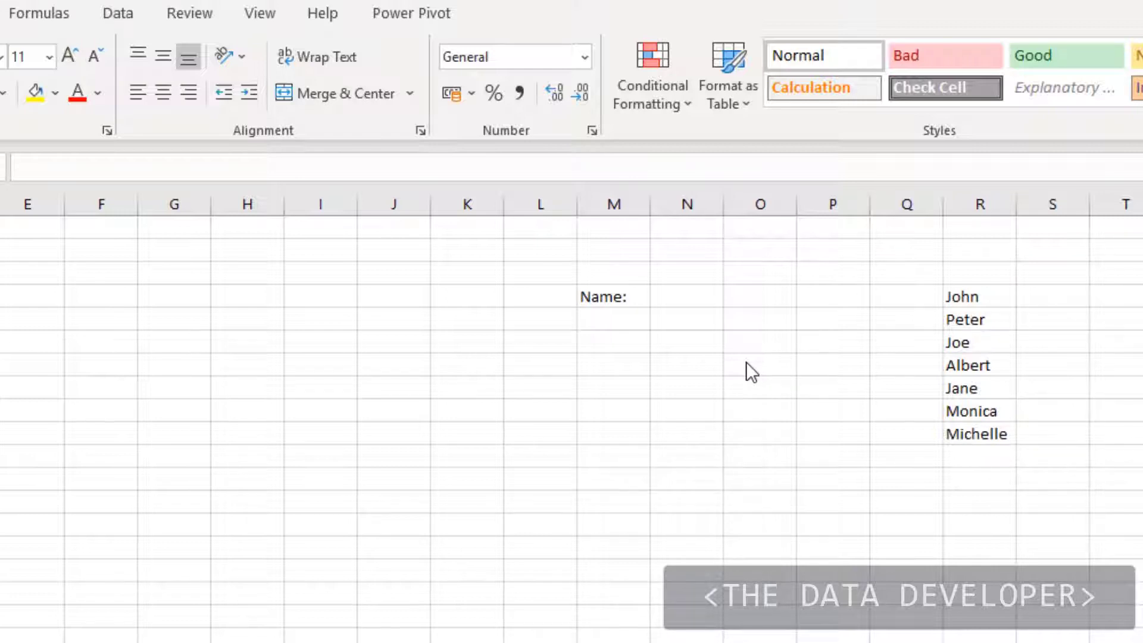
# Enter a short trial name in cell N4 beside the Name: label.
pyautogui.click(692, 293)
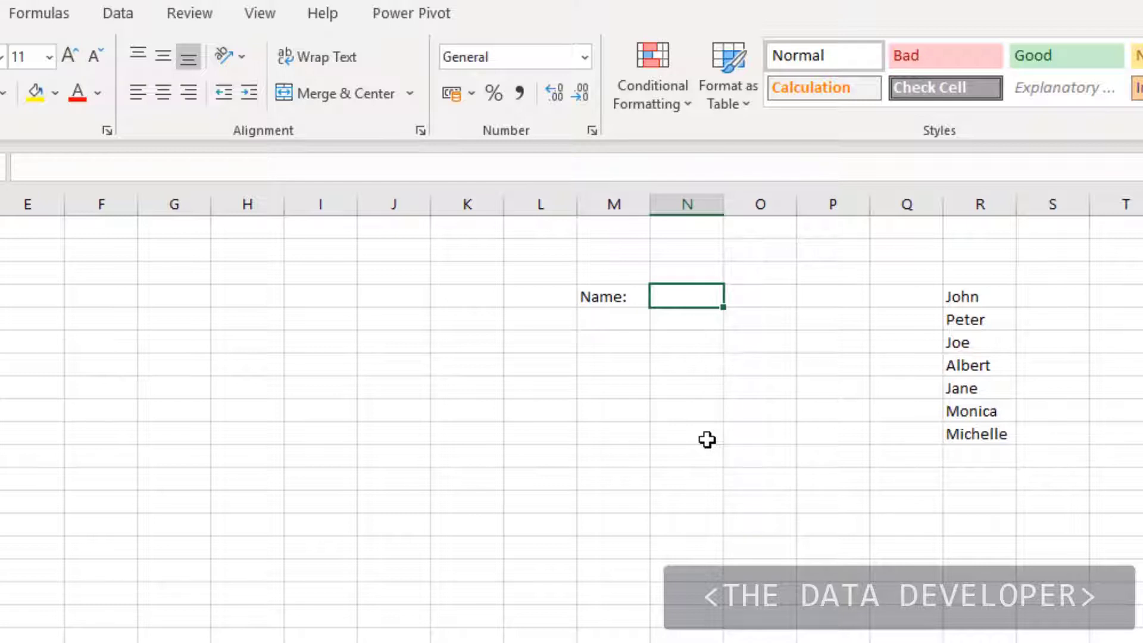
pyautogui.click(695, 456)
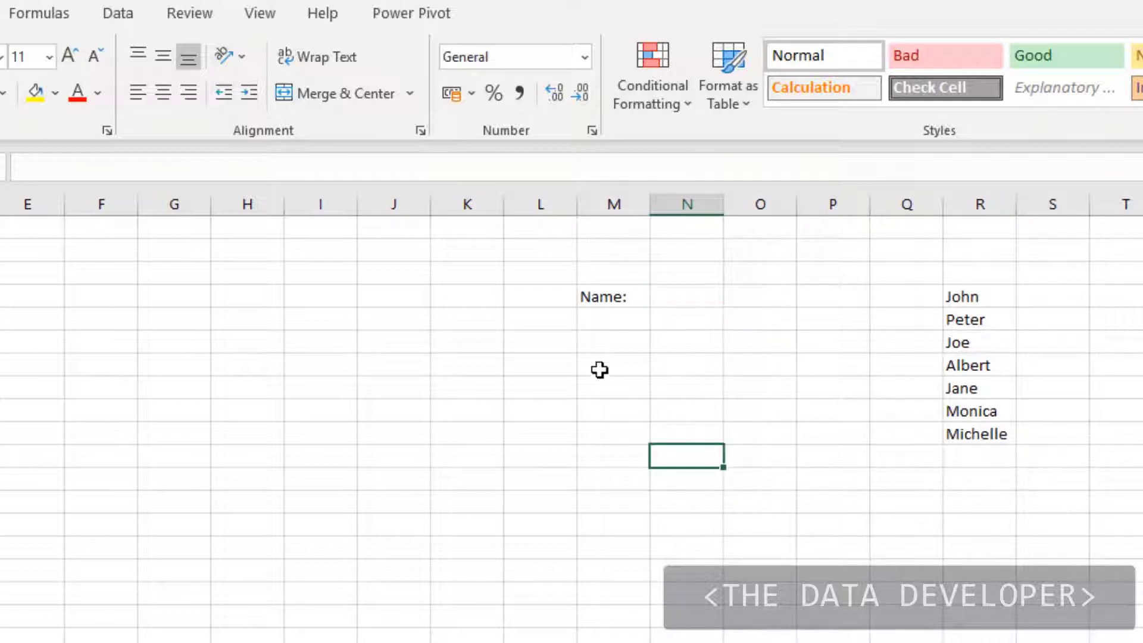
pyautogui.click(685, 301)
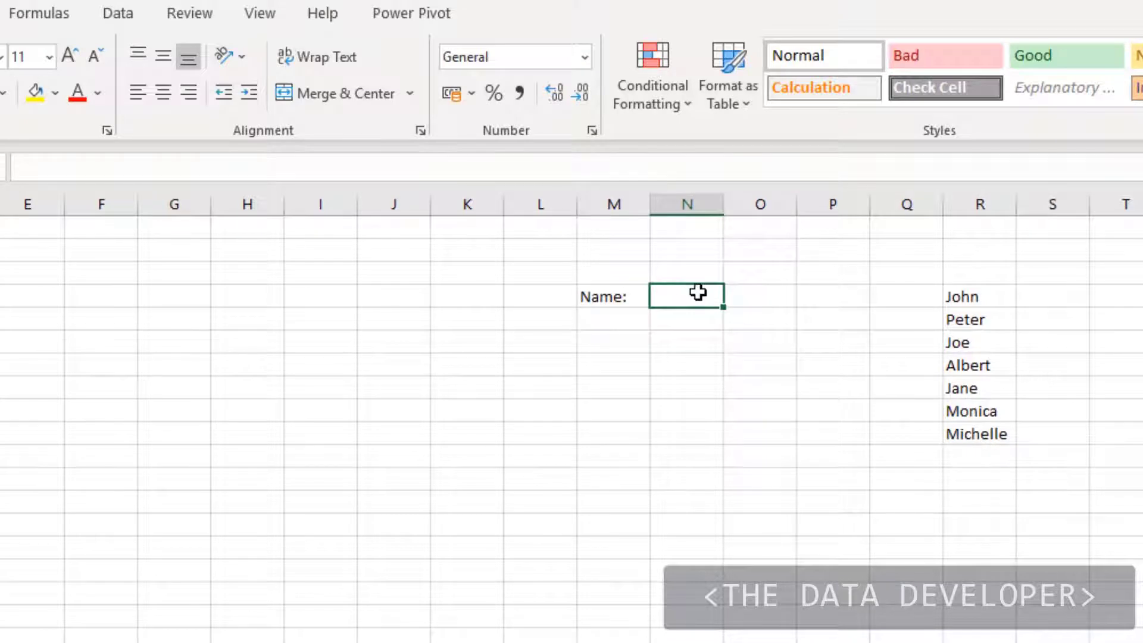
pyautogui.write('Jo')
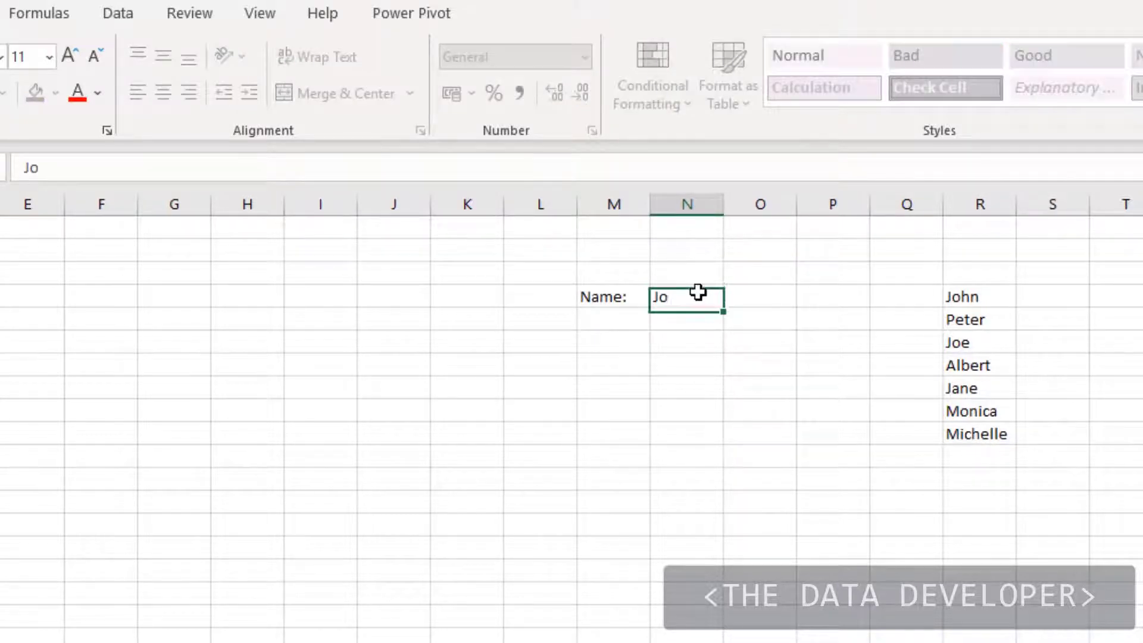
pyautogui.press('Return')
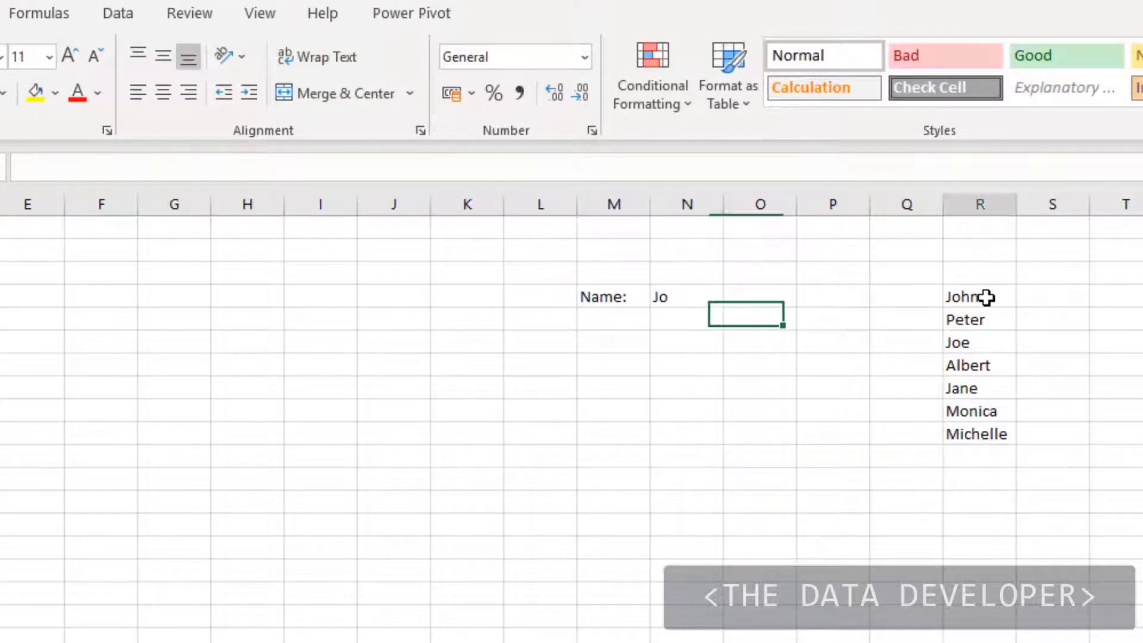
pyautogui.moveTo(985, 296); pyautogui.dragTo(973, 422)
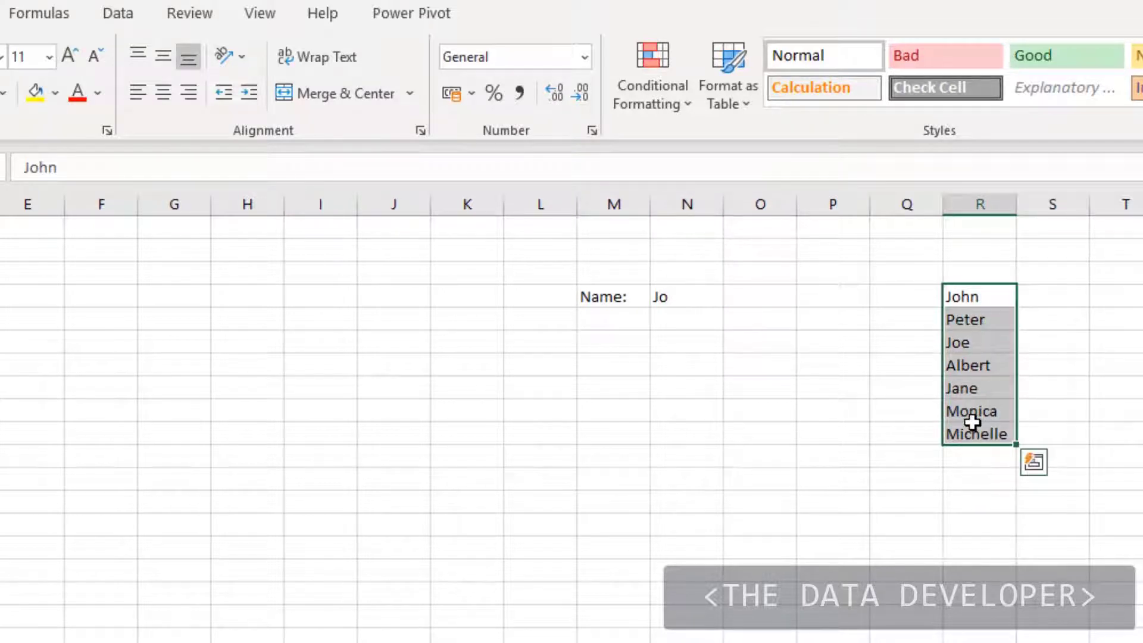
pyautogui.click(689, 314)
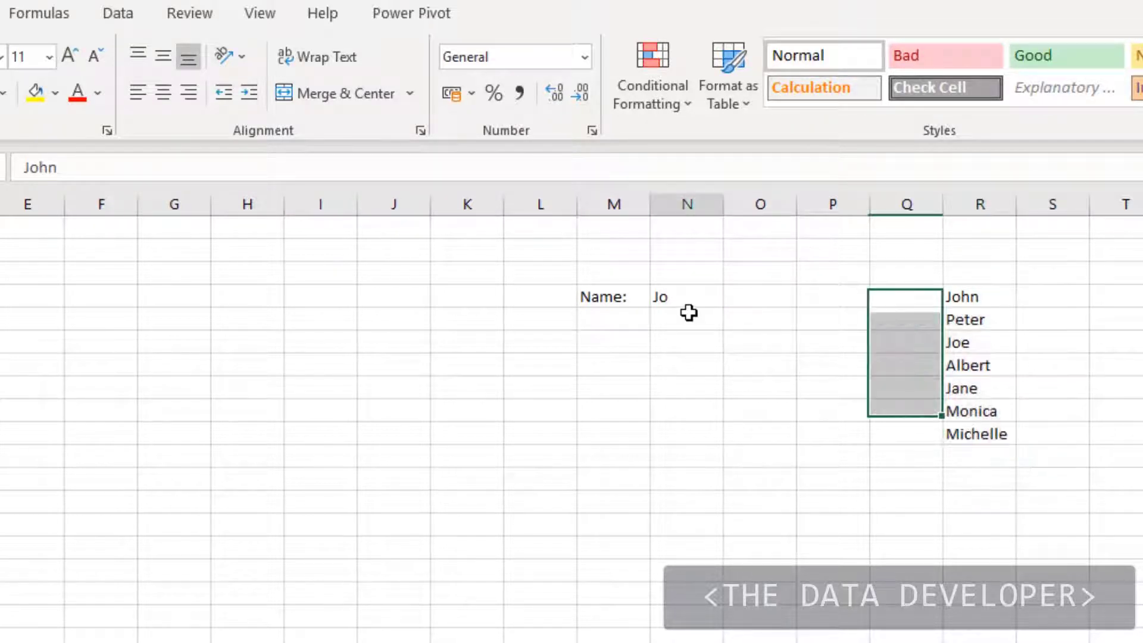
pyautogui.moveTo(983, 296); pyautogui.dragTo(975, 411)
pyautogui.click(695, 288)
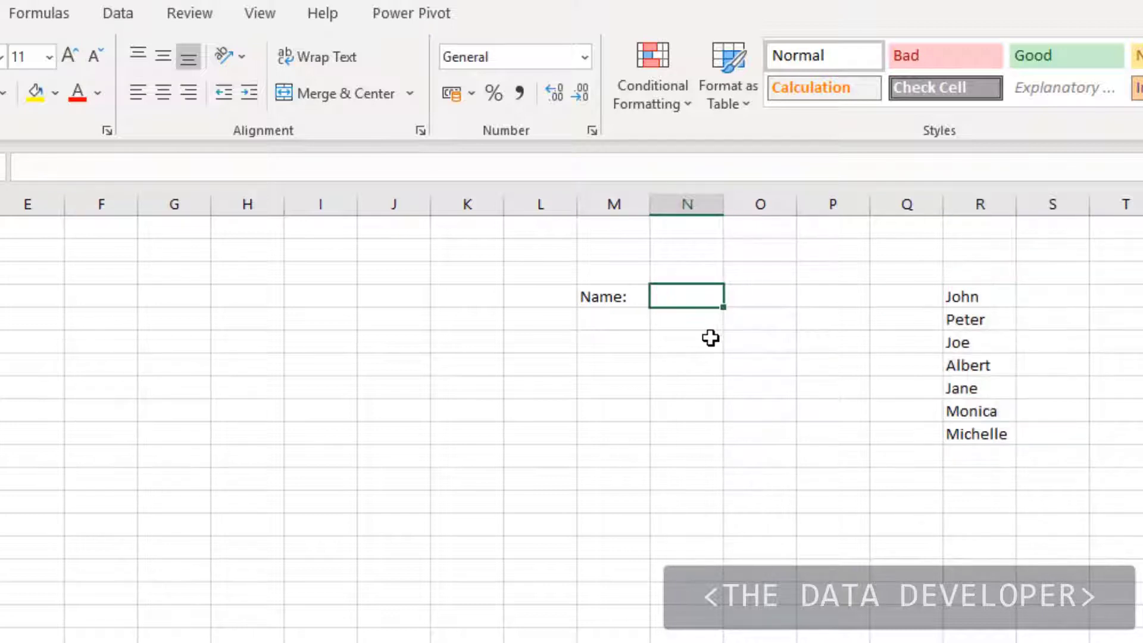
pyautogui.click(680, 357)
pyautogui.click(692, 297)
pyautogui.click(697, 459)
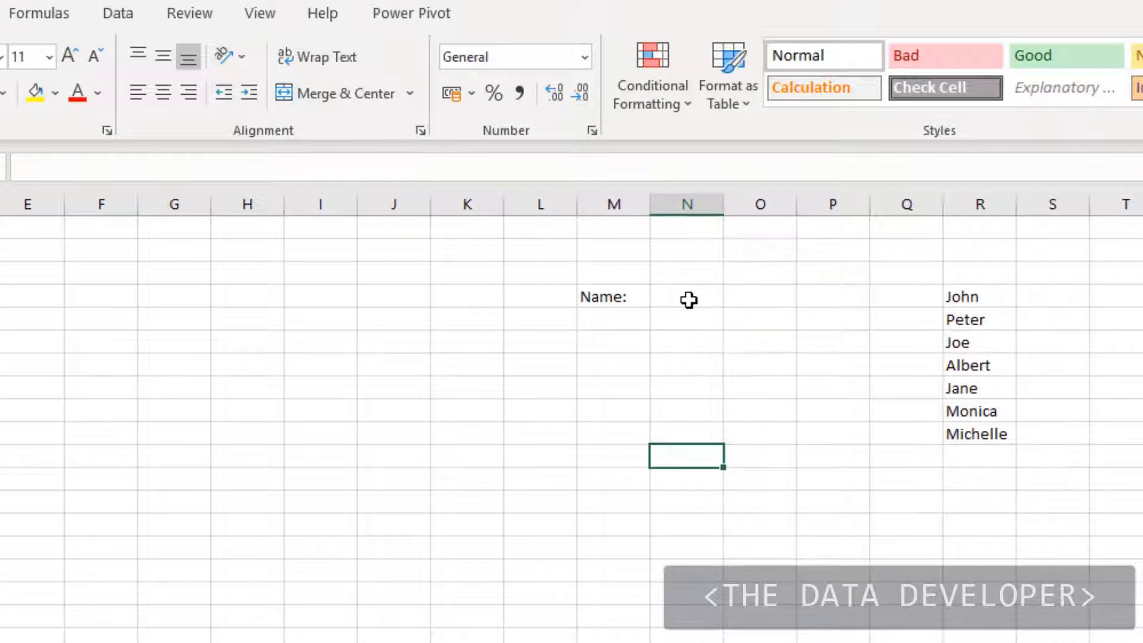
# Add data validation to cell N4 that allows a List with the source =$R$4:$R$10.
pyautogui.click(689, 302)
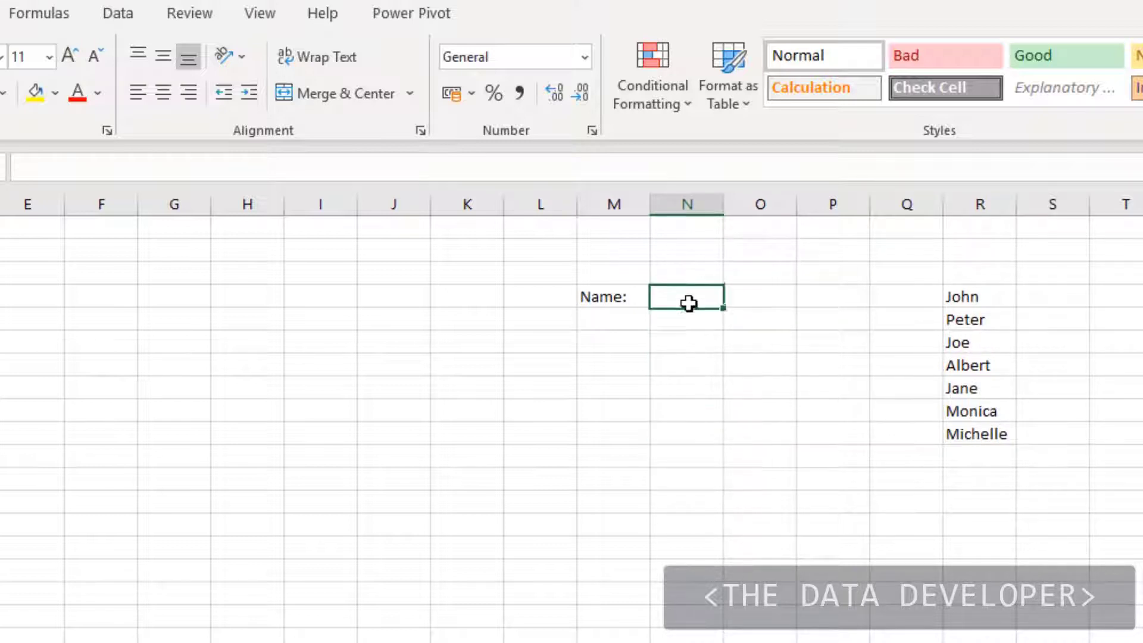
pyautogui.click(125, 17)
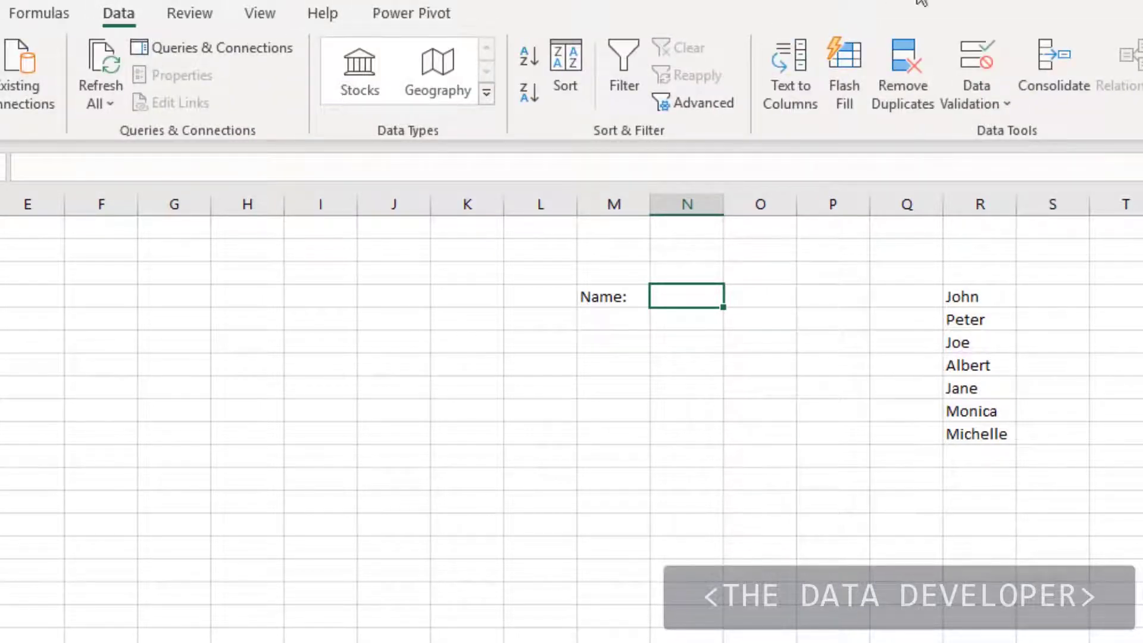
pyautogui.click(1003, 103)
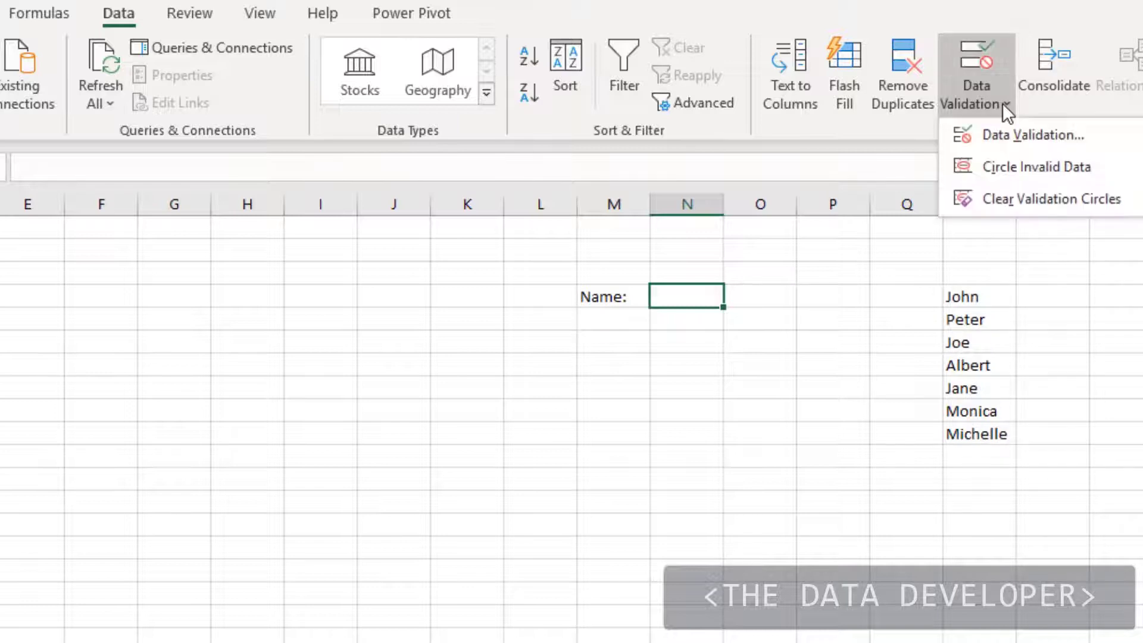
pyautogui.click(1011, 127)
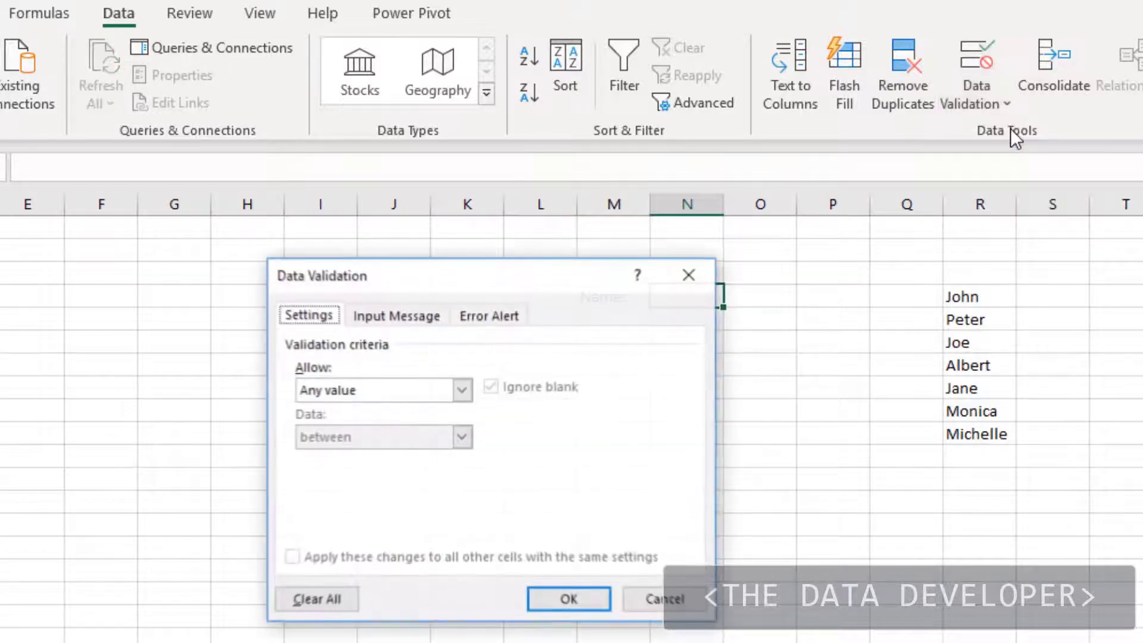
pyautogui.moveTo(552, 283); pyautogui.dragTo(605, 383)
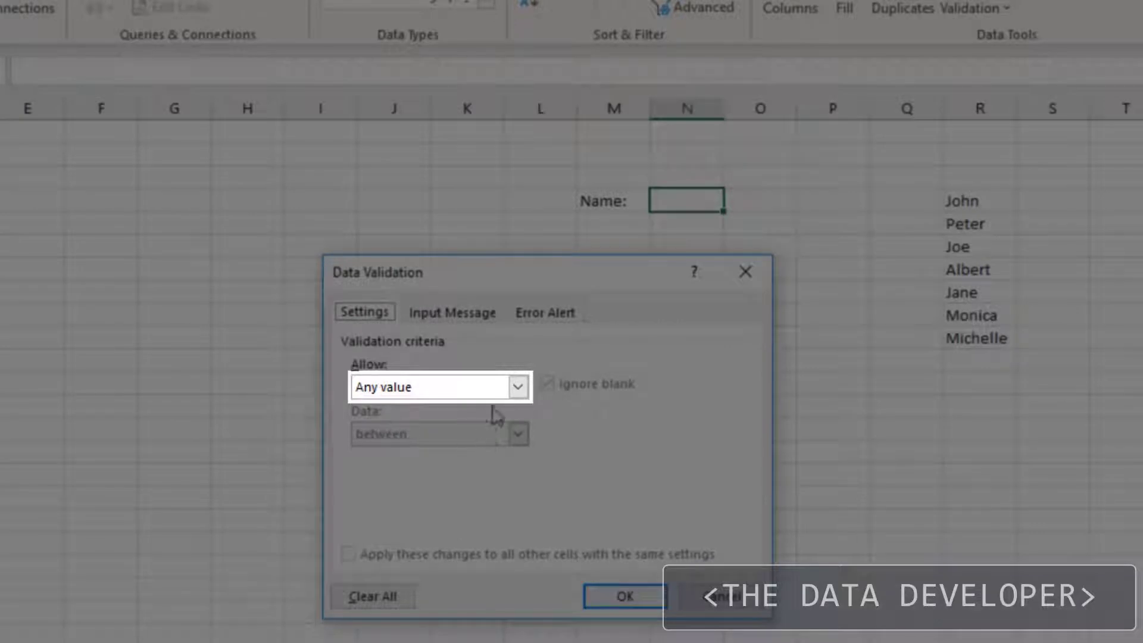
pyautogui.click(516, 388)
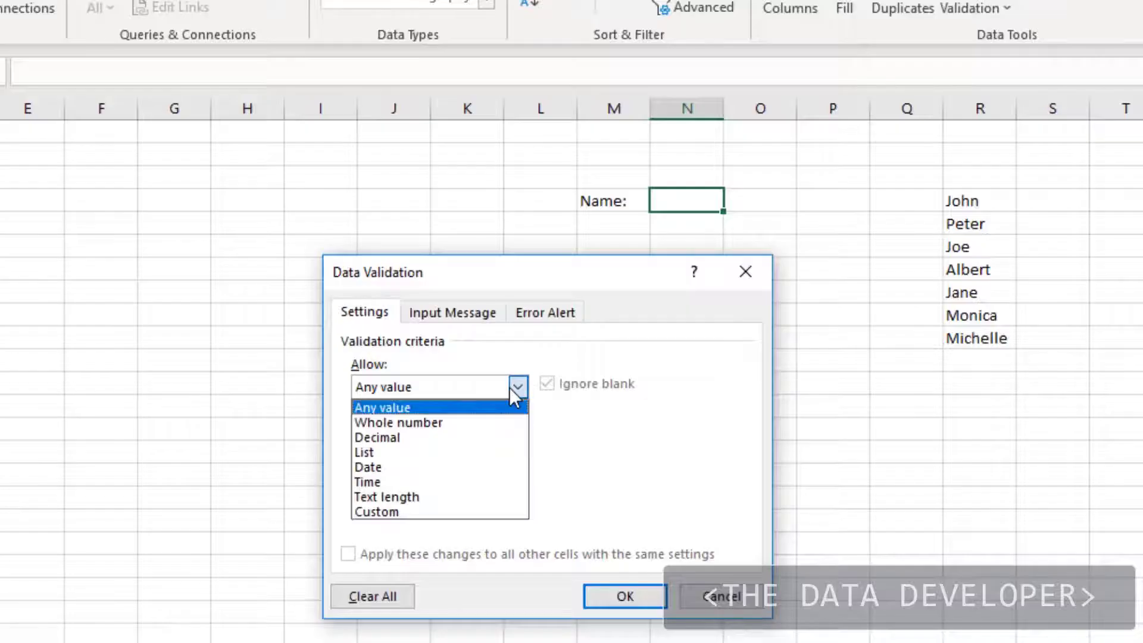
pyautogui.click(432, 455)
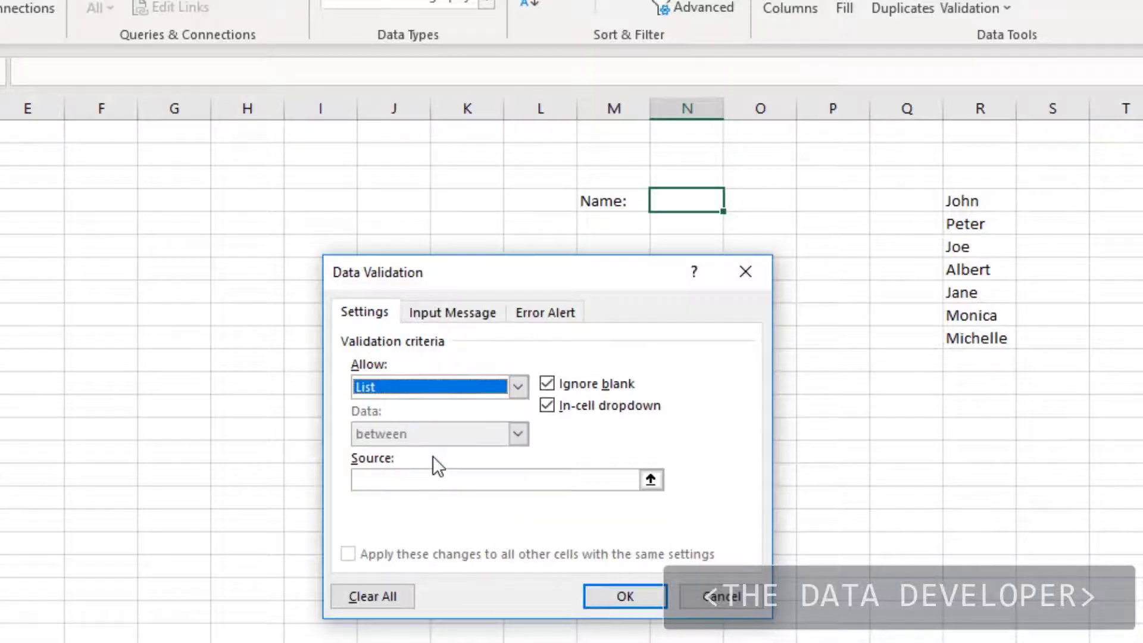
pyautogui.click(400, 486)
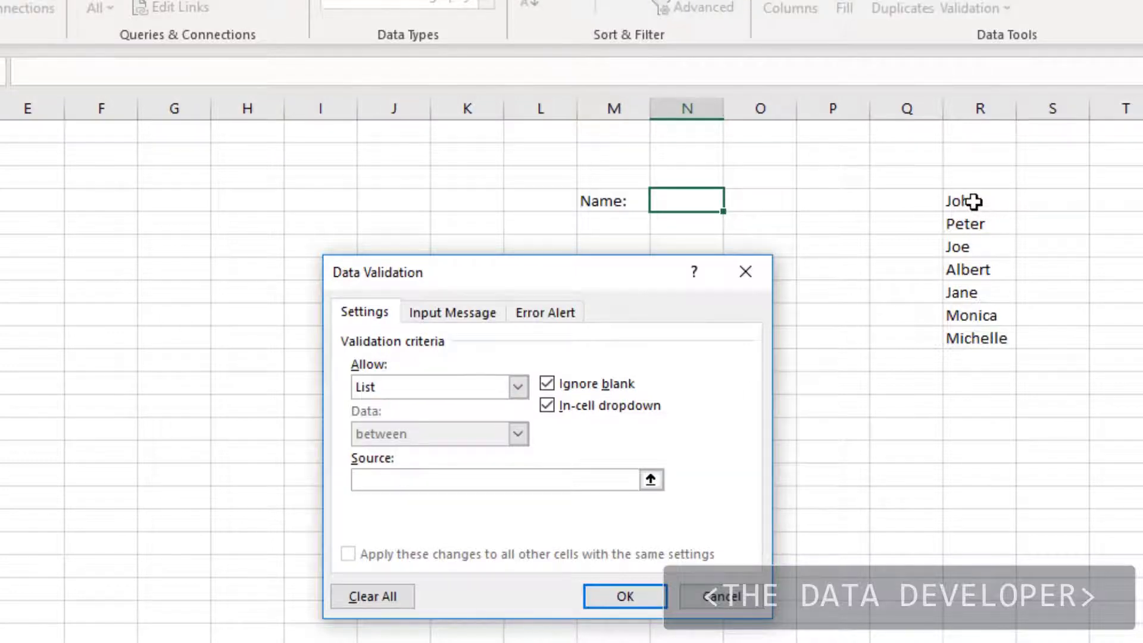
pyautogui.moveTo(974, 201); pyautogui.dragTo(965, 342)
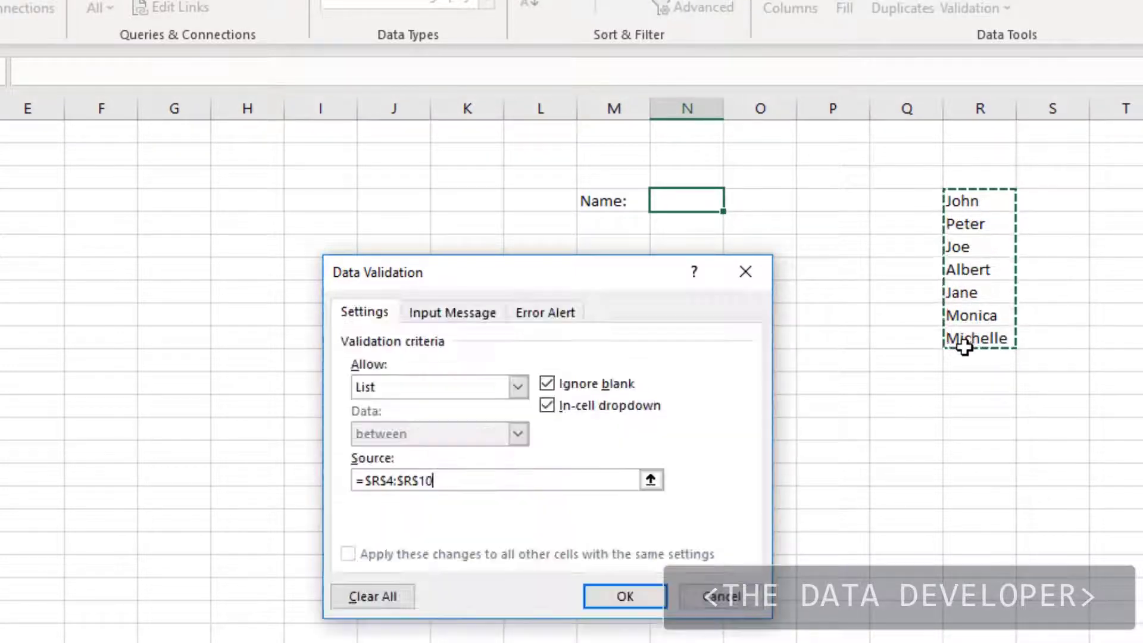
pyautogui.click(627, 605)
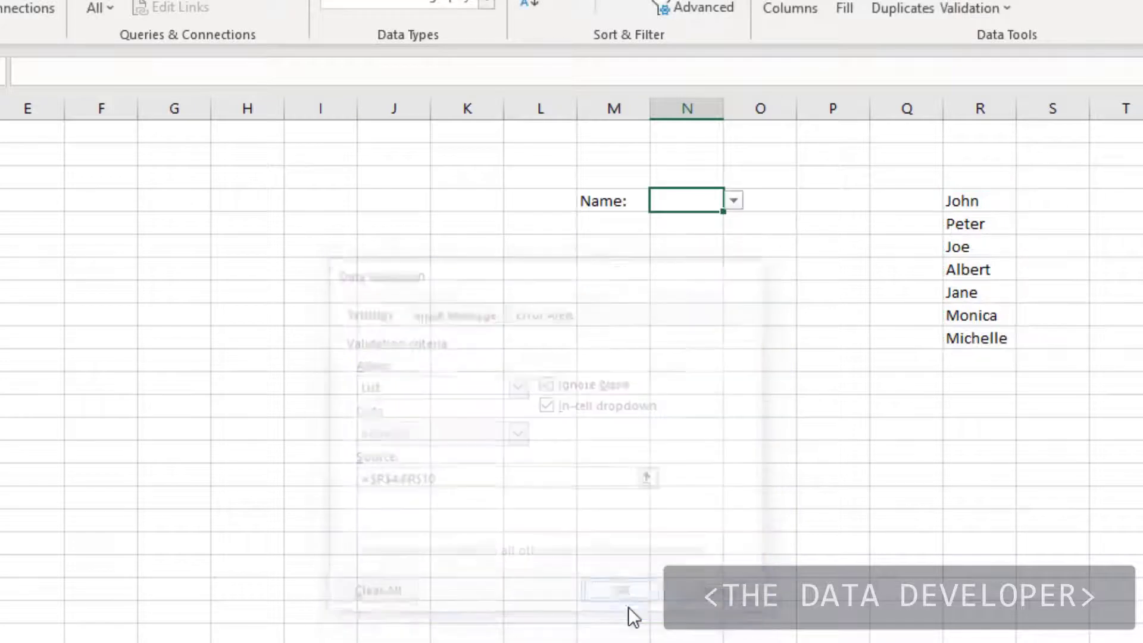
# Test the drop-down in cell N4 by choosing the fourth name, and clear the cell again.
pyautogui.click(698, 247)
pyautogui.press('Up')
pyautogui.press('Up')
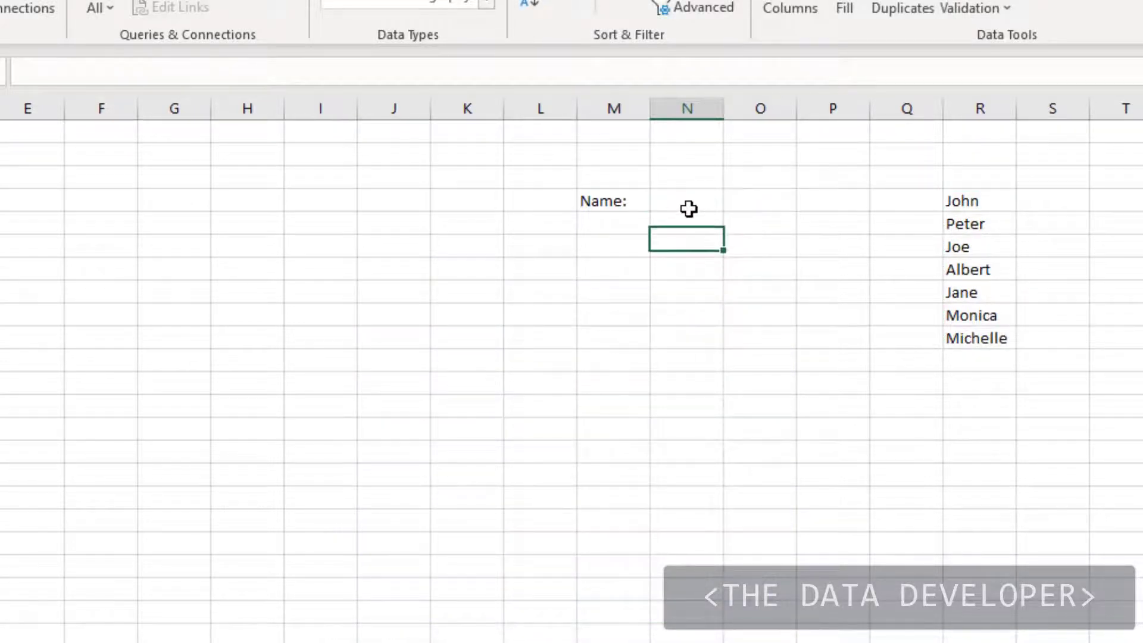
pyautogui.click(736, 205)
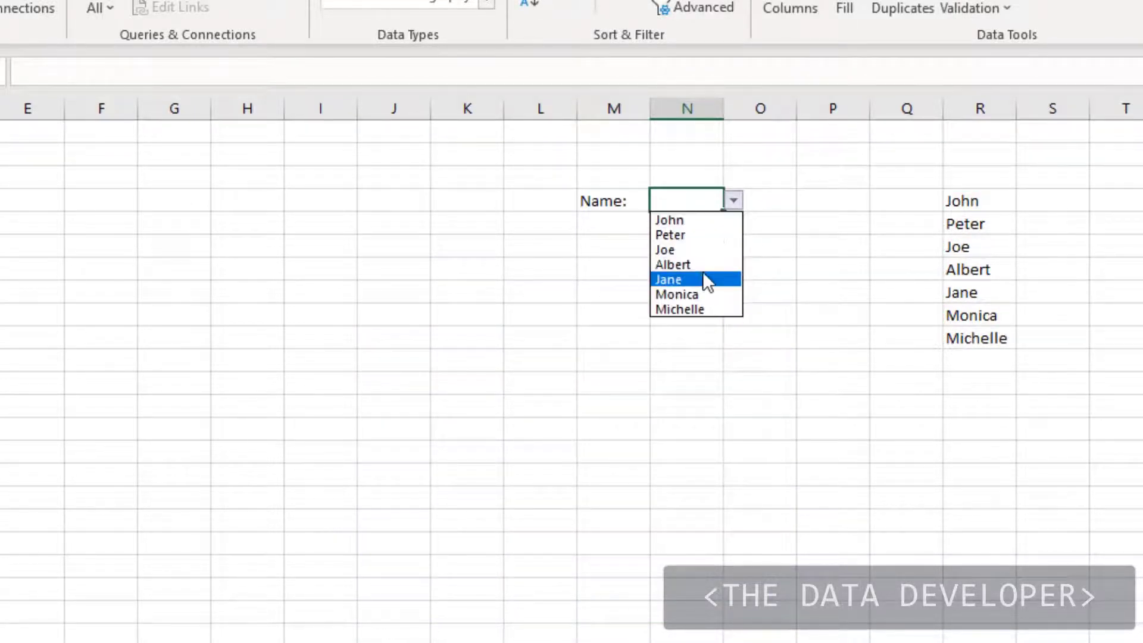
pyautogui.click(703, 268)
pyautogui.click(702, 269)
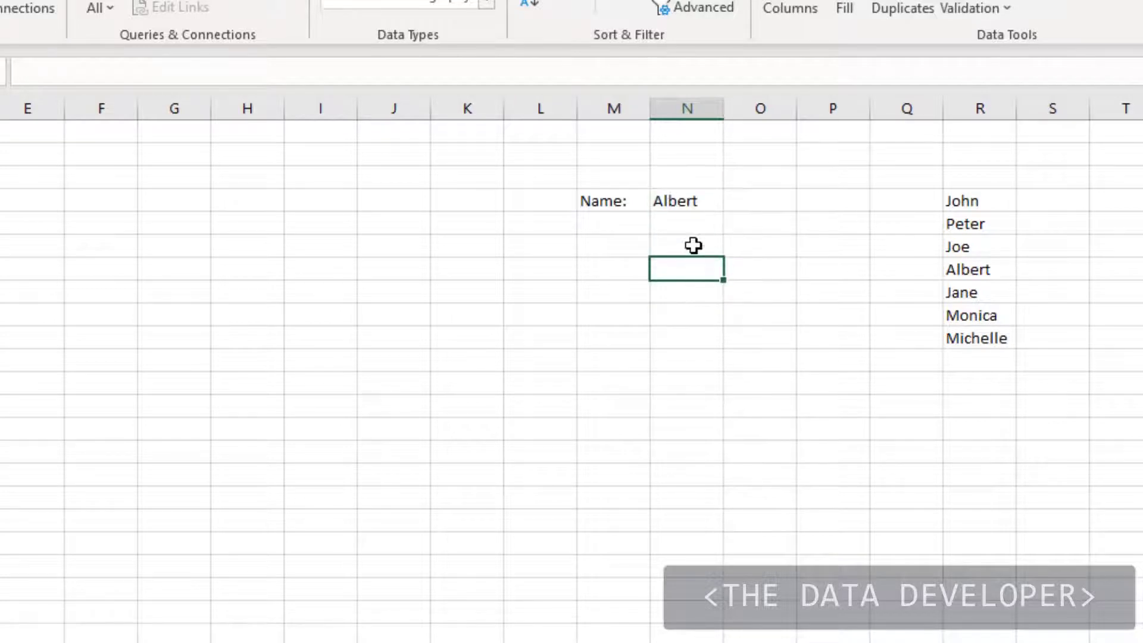
pyautogui.click(694, 202)
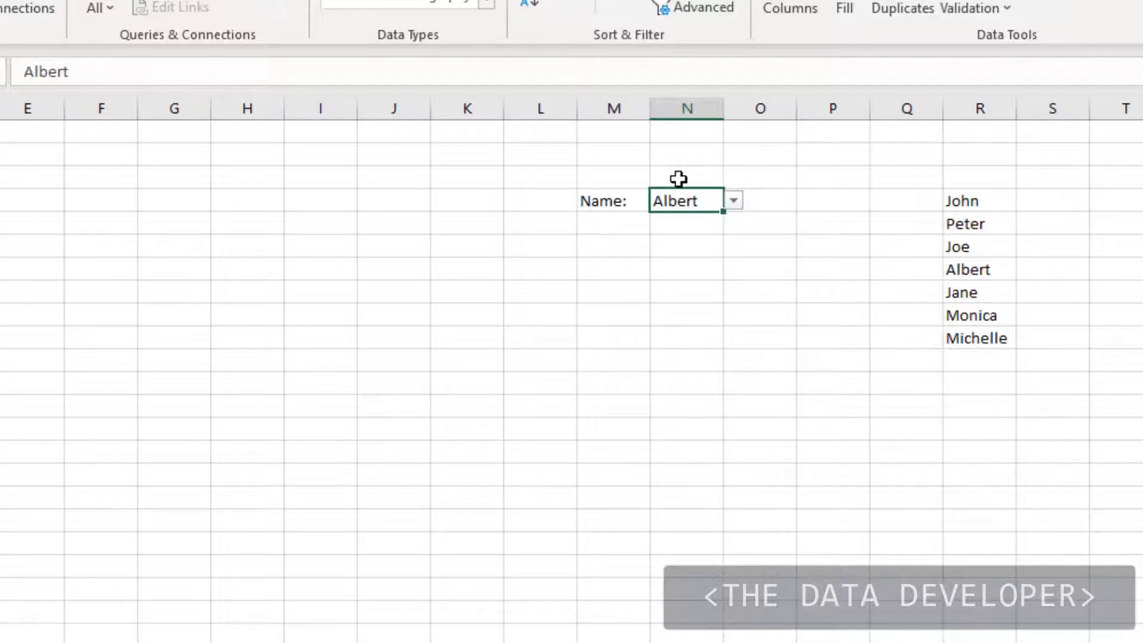
pyautogui.press('Delete')
pyautogui.click(679, 248)
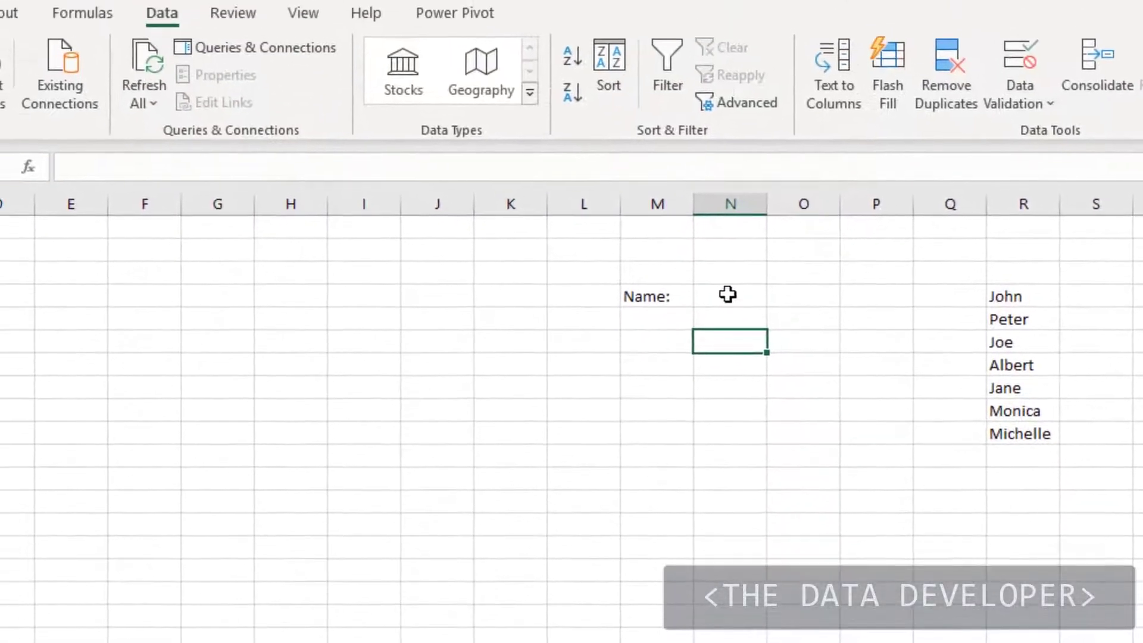
pyautogui.click(727, 294)
pyautogui.press('Down')
pyautogui.click(730, 362)
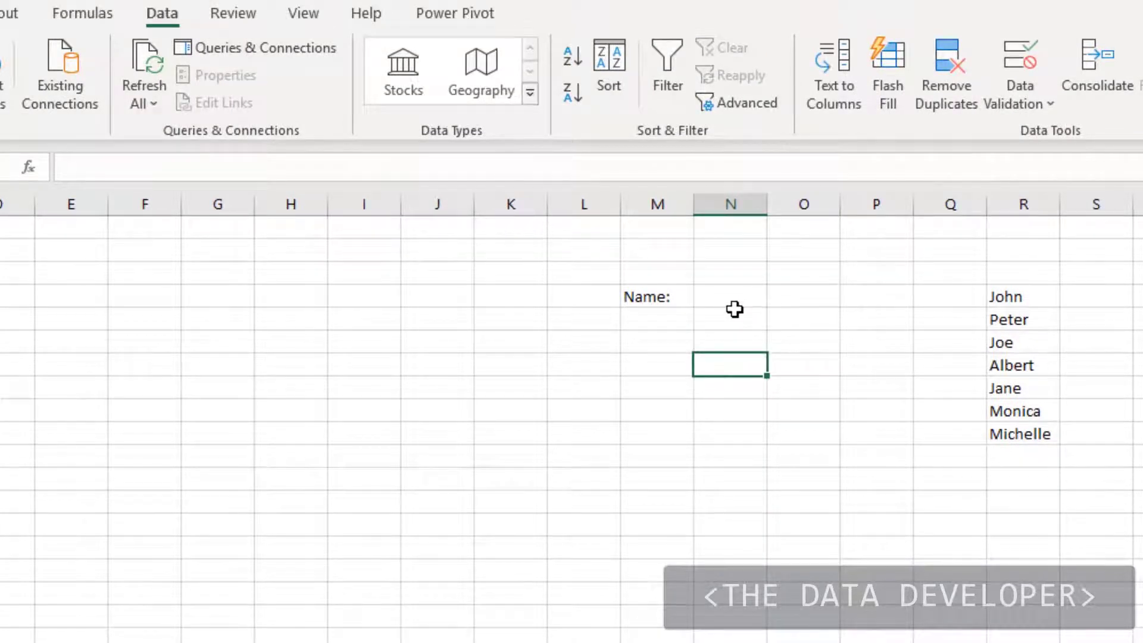
pyautogui.click(736, 302)
pyautogui.click(741, 265)
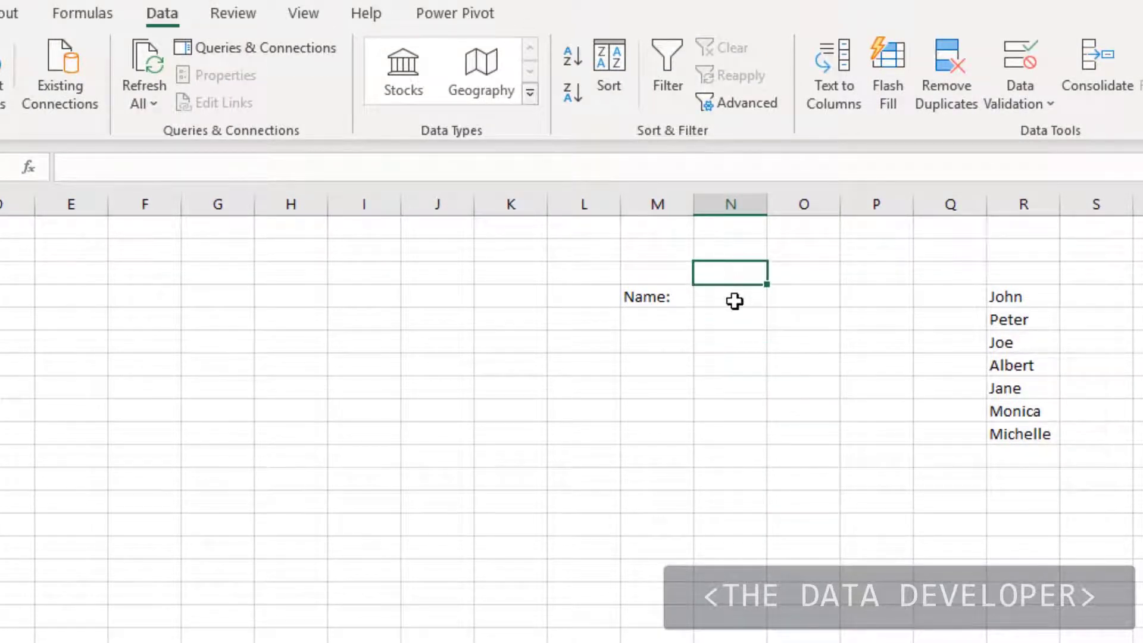
# Apply Outside Borders to drop-down cell N4 and widen column N to about twice its width.
pyautogui.click(740, 295)
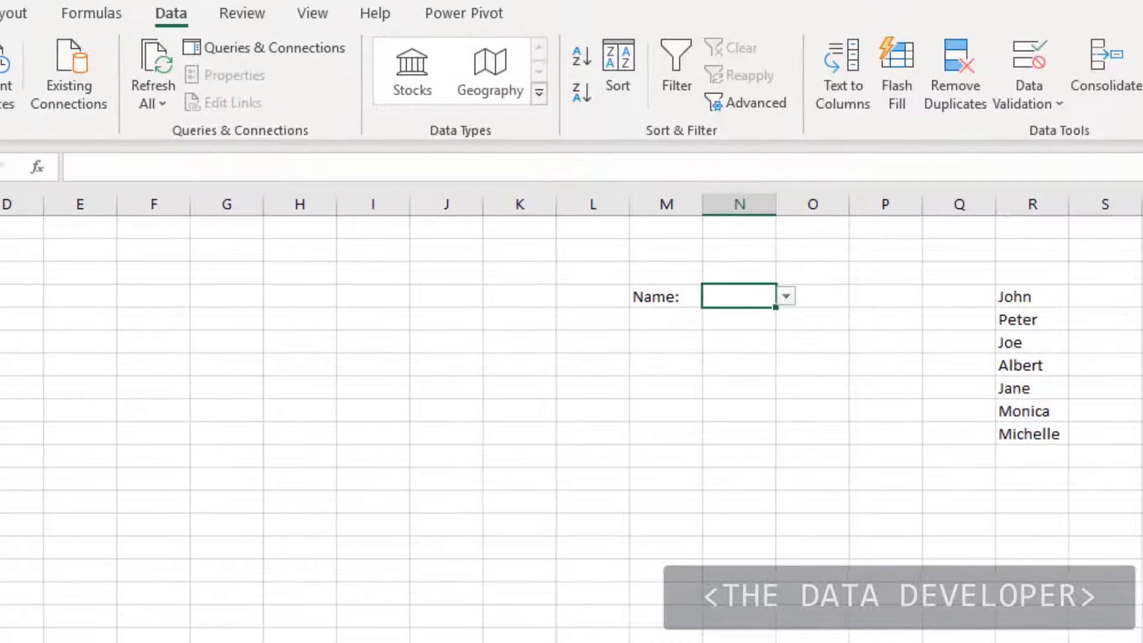
pyautogui.click(0, 13)
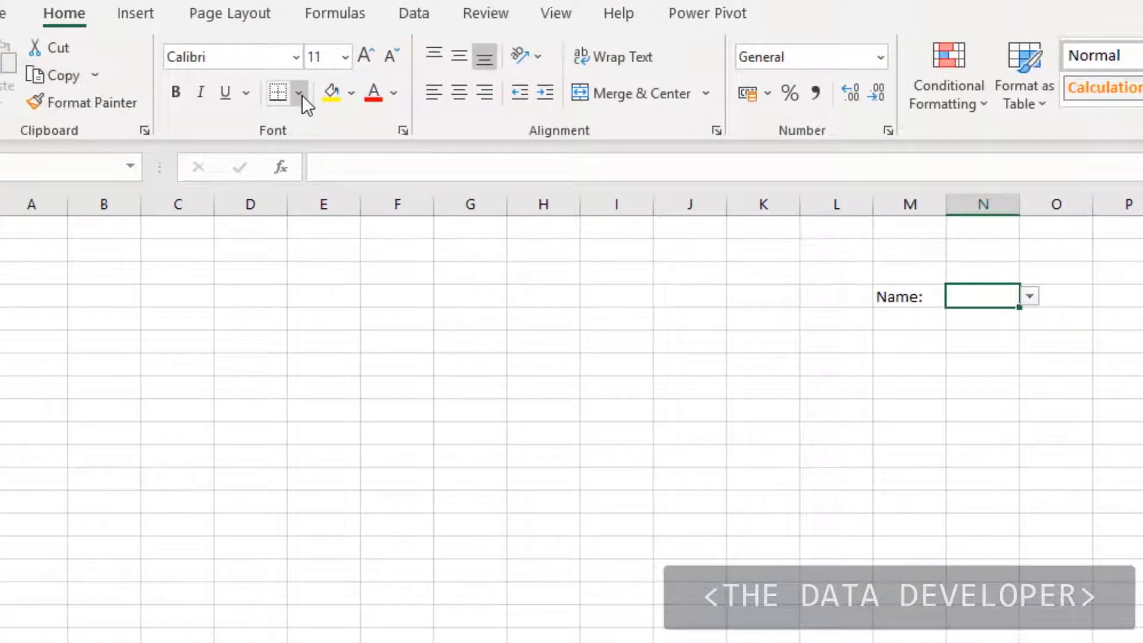
pyautogui.click(299, 94)
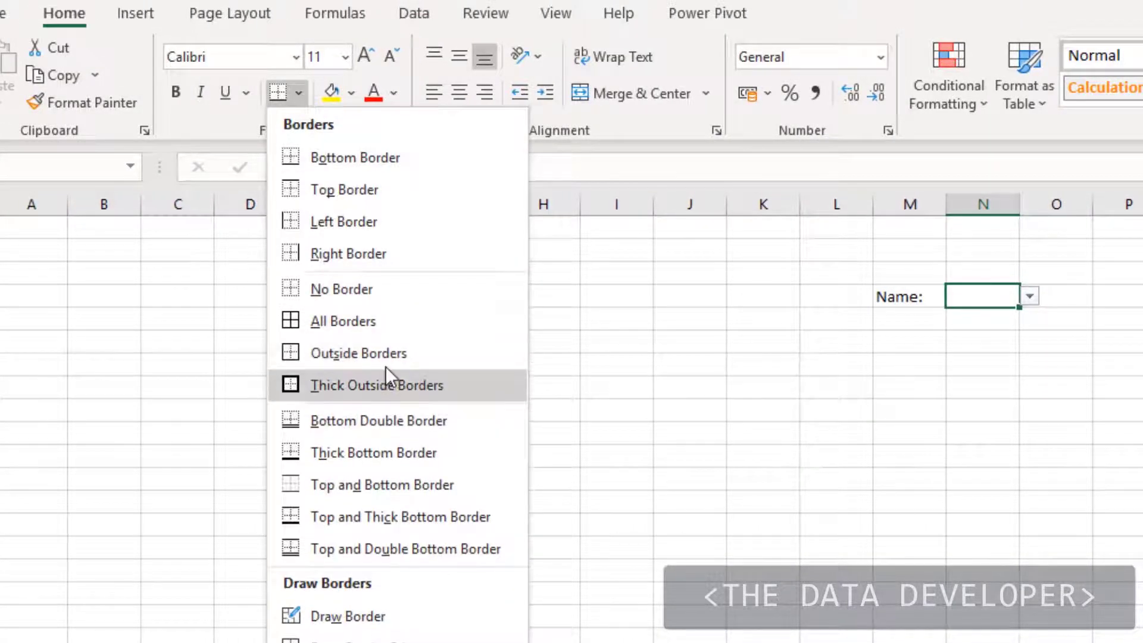
pyautogui.click(384, 358)
pyautogui.click(891, 373)
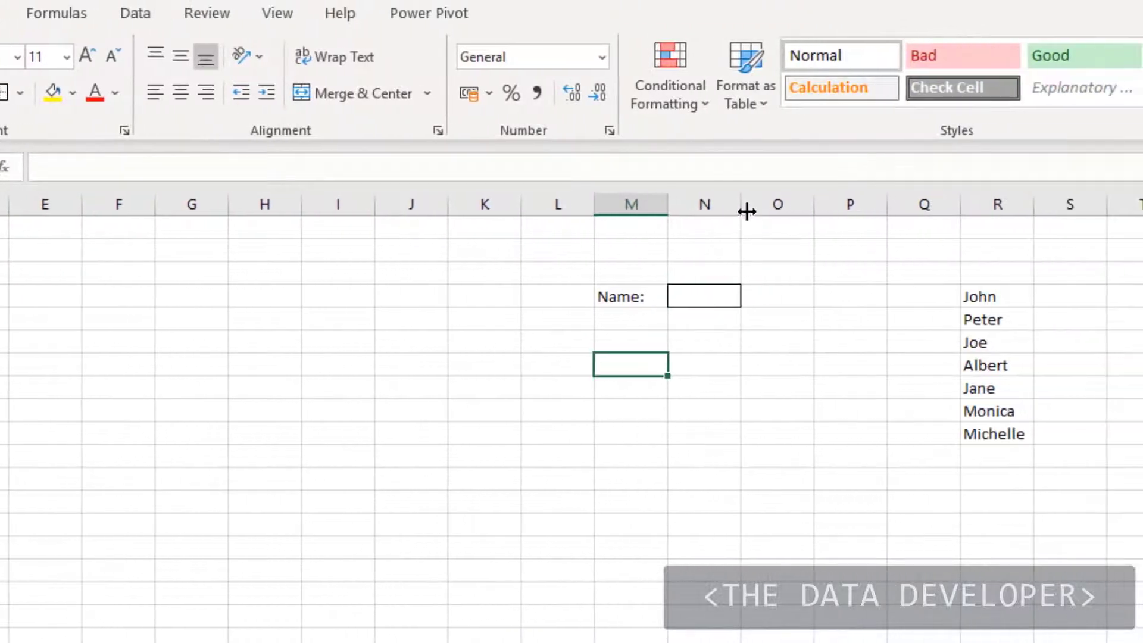
pyautogui.moveTo(744, 209); pyautogui.dragTo(810, 209)
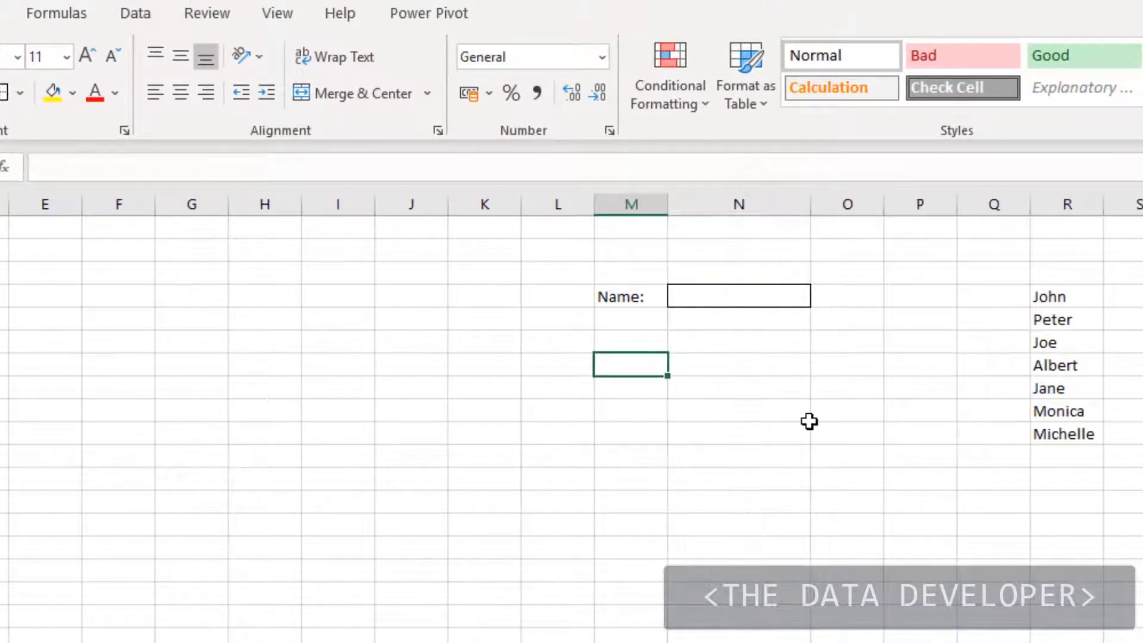
pyautogui.click(804, 411)
# Try choosing the sixth name from the drop-down in the bordered cell N4.
pyautogui.click(745, 295)
pyautogui.click(820, 296)
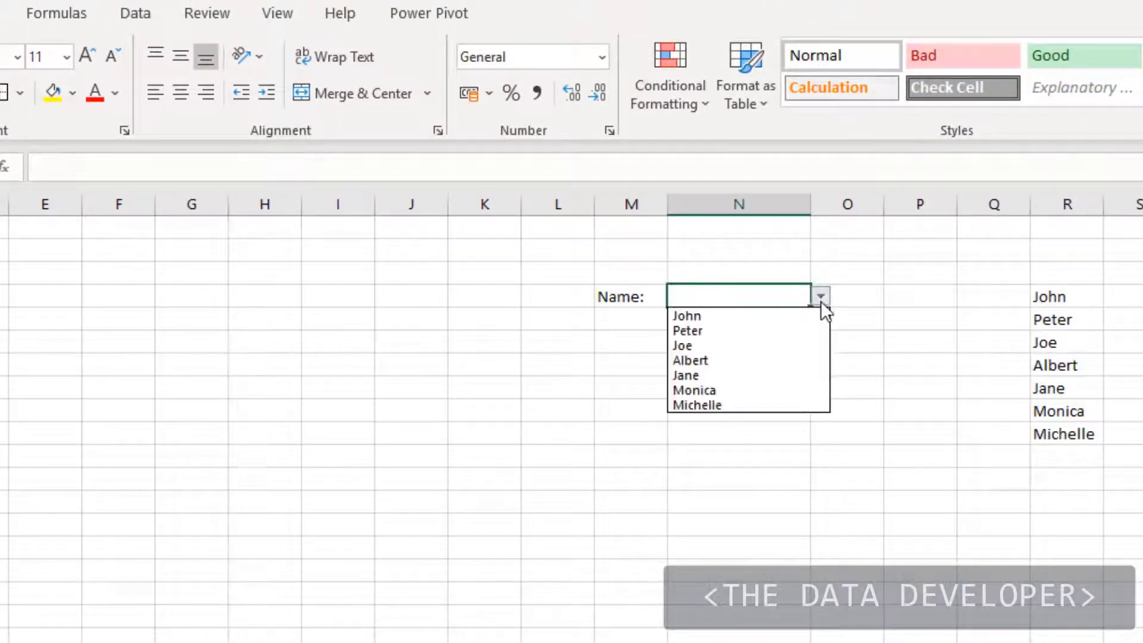
pyautogui.click(739, 389)
pyautogui.click(742, 294)
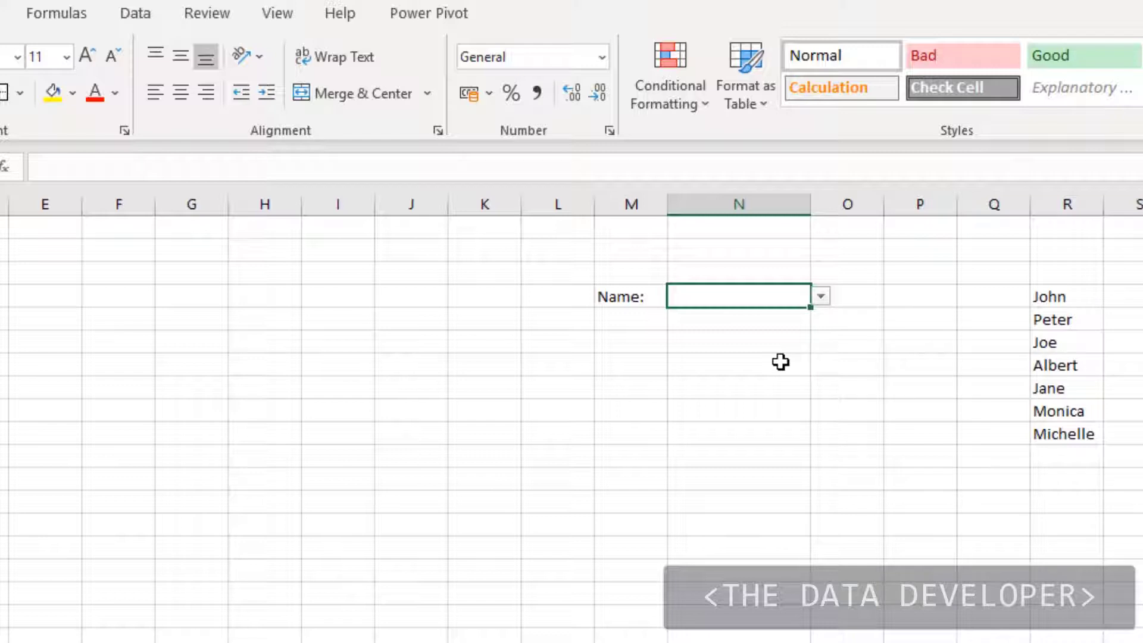
# Enter the header "Names" in cell R3, directly above the list of names.
pyautogui.click(998, 373)
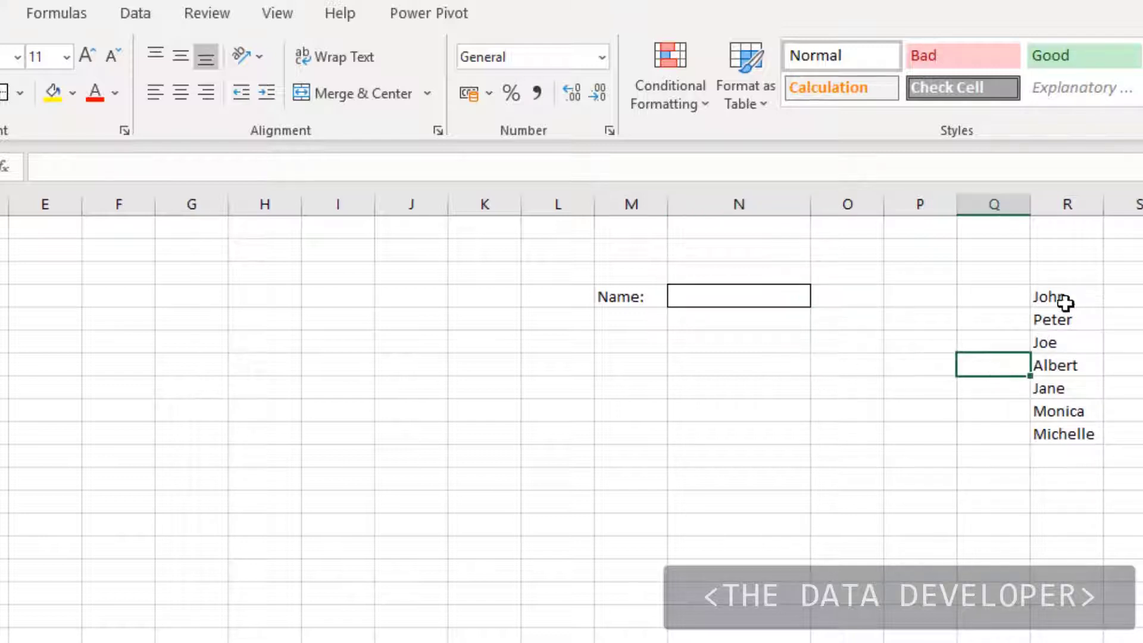
pyautogui.click(1068, 275)
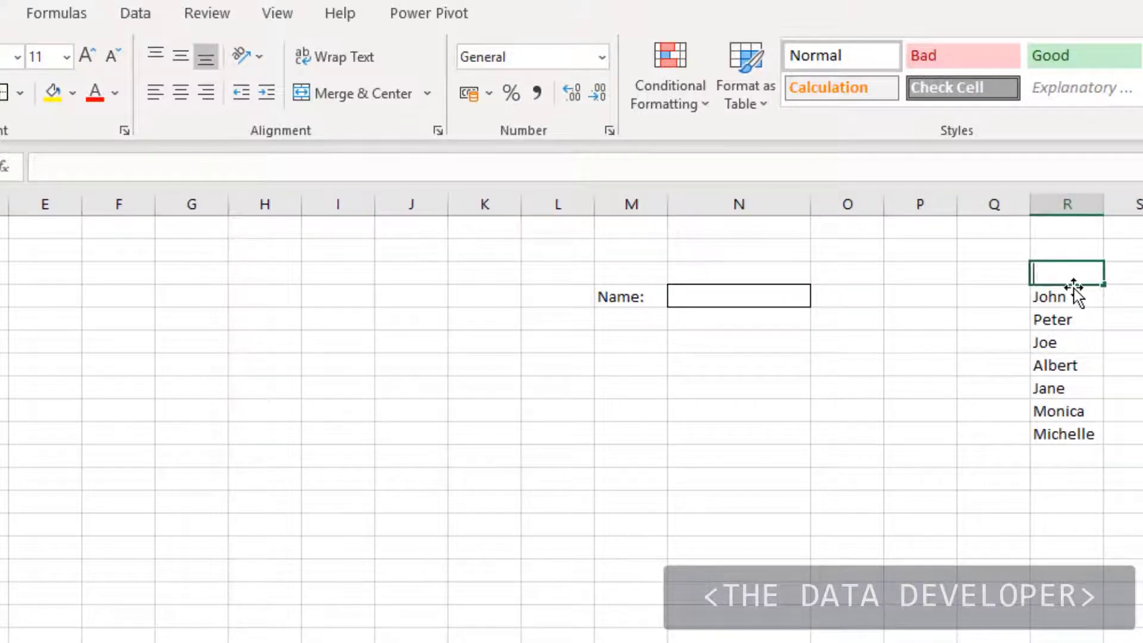
pyautogui.write('Names')
pyautogui.press('Return')
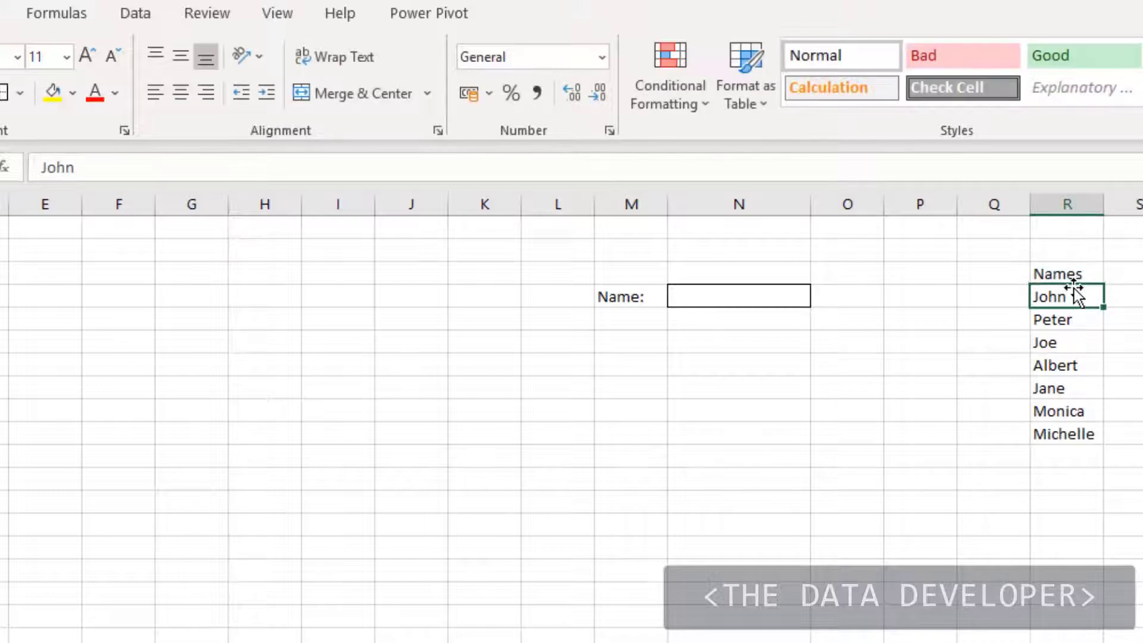
# Create a named range from the selection R3:R10, using the top row as its name.
pyautogui.moveTo(1077, 274); pyautogui.dragTo(1057, 432)
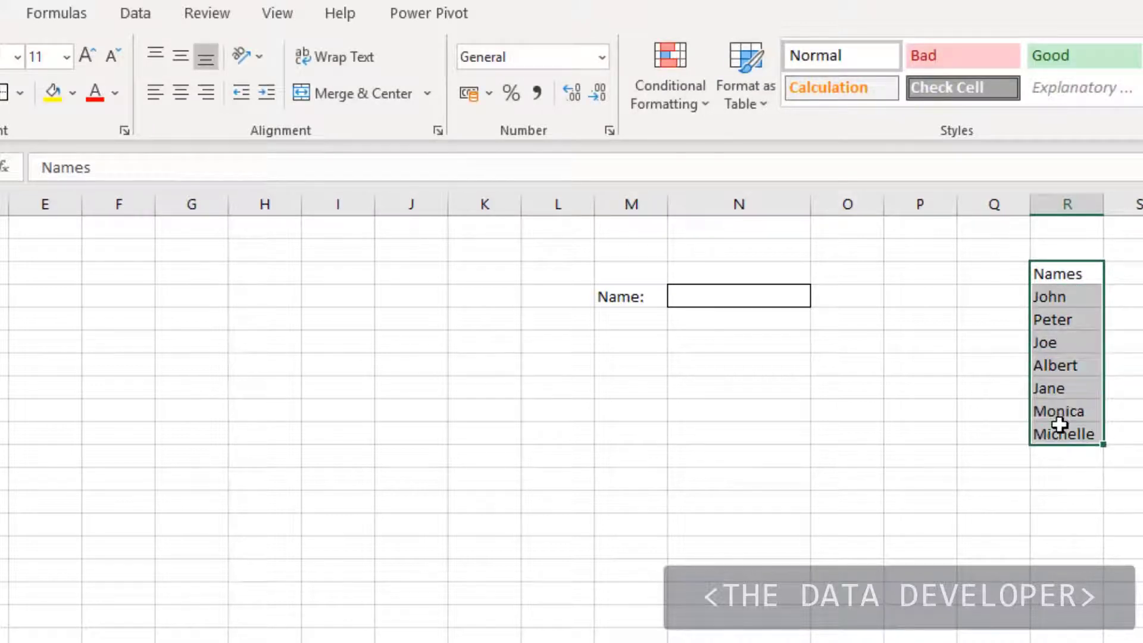
pyautogui.click(53, 12)
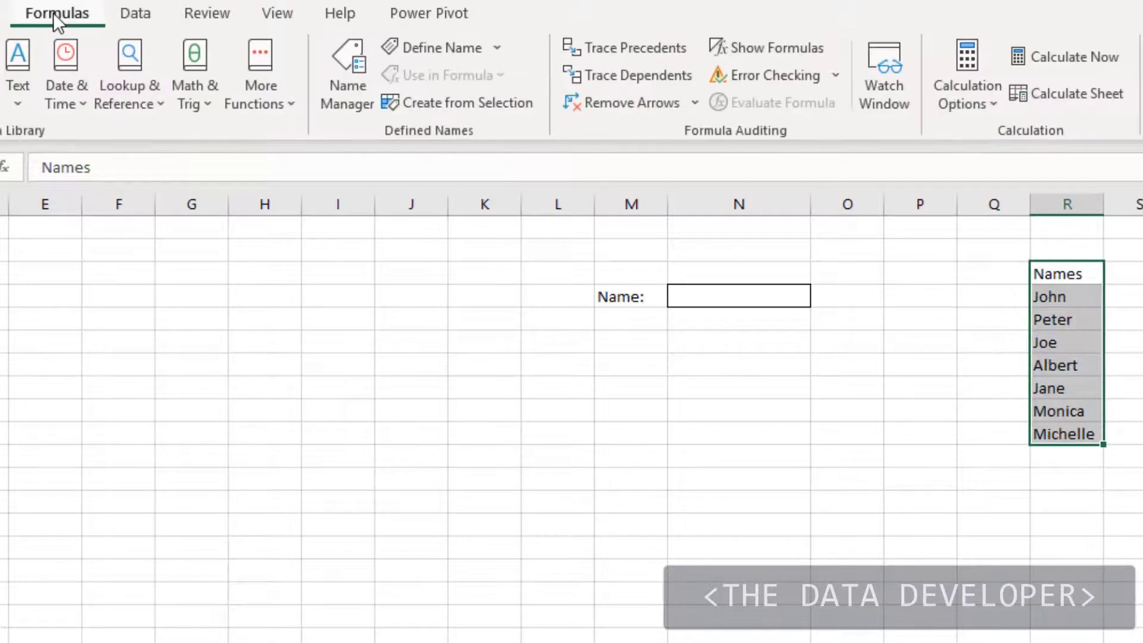
pyautogui.click(484, 103)
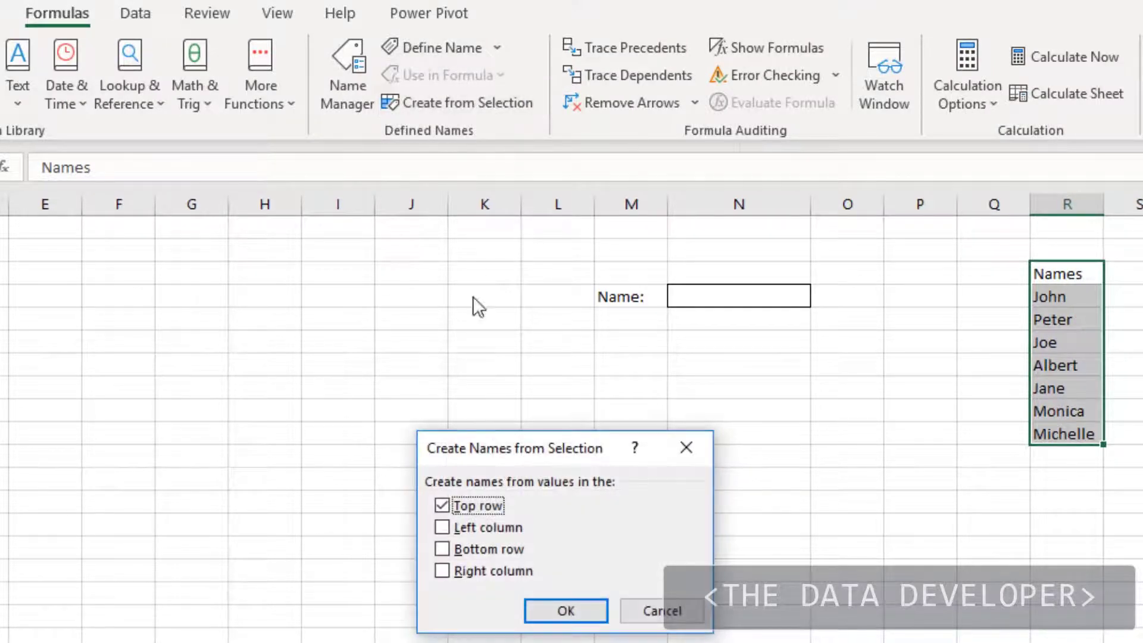
pyautogui.click(567, 613)
pyautogui.click(791, 429)
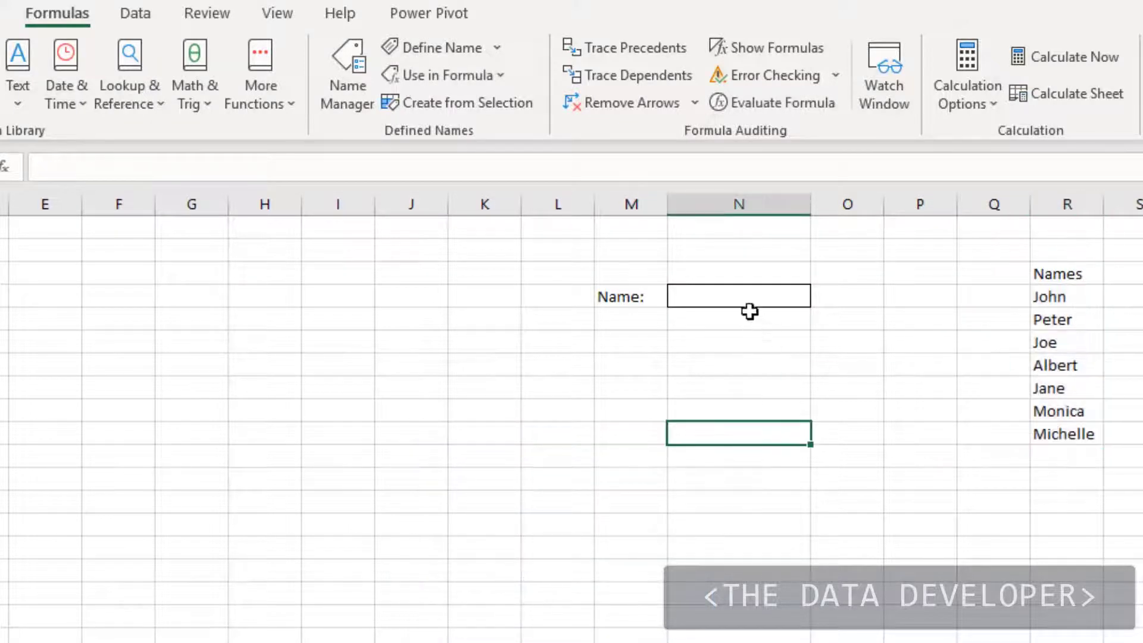
# Set cell N4's data validation to allow a List with the named range Names as its source, and check the drop-down.
pyautogui.click(747, 296)
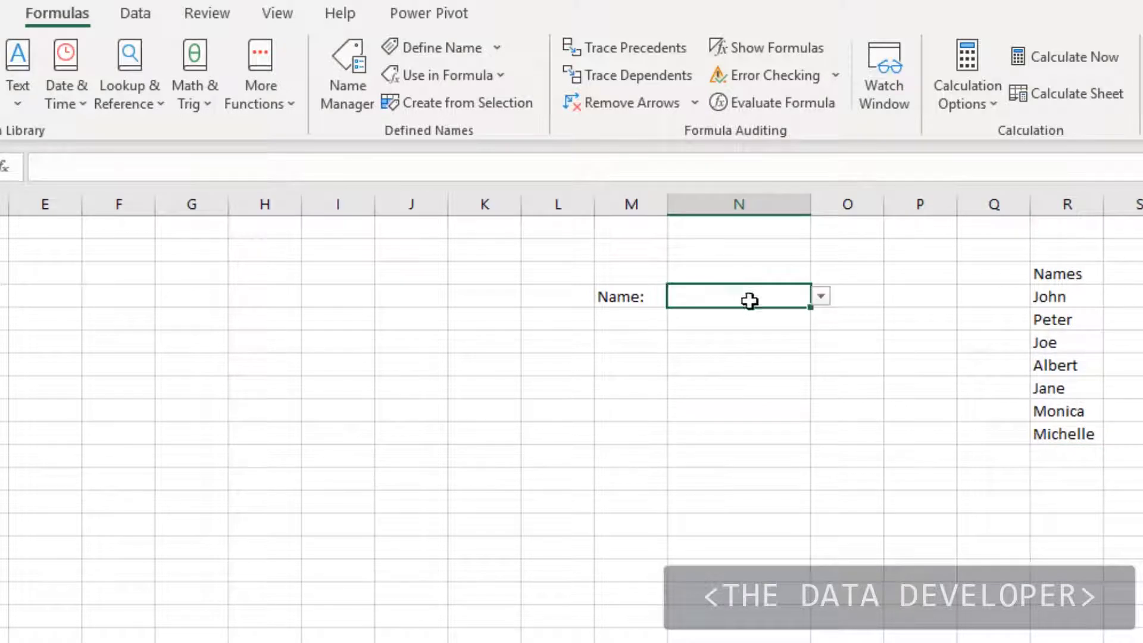
pyautogui.click(727, 316)
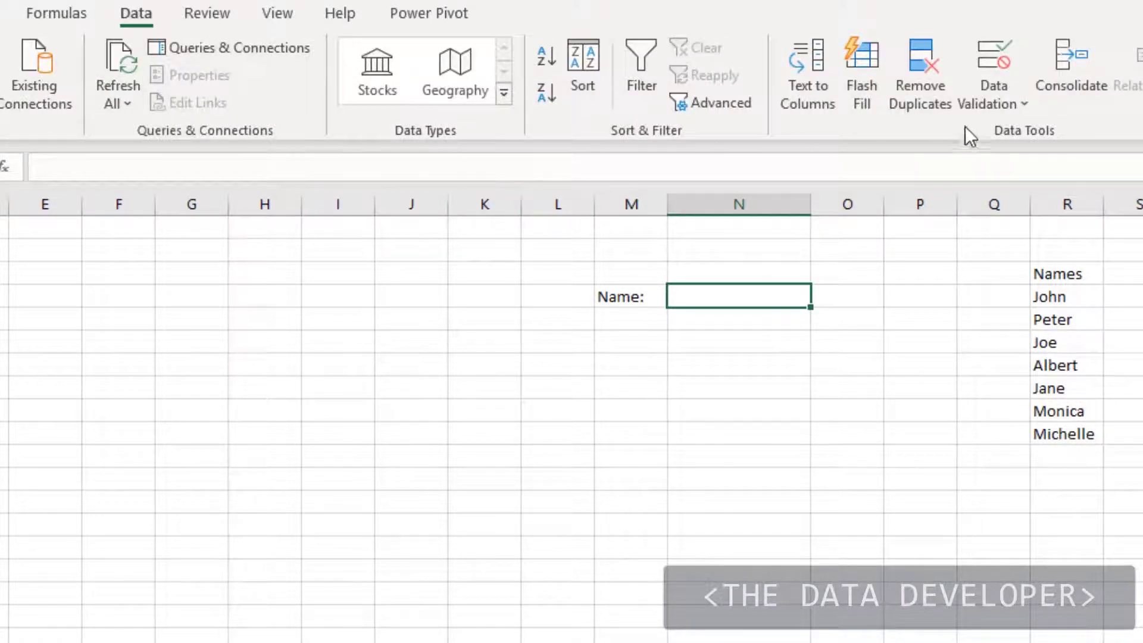
pyautogui.click(992, 98)
pyautogui.click(1013, 135)
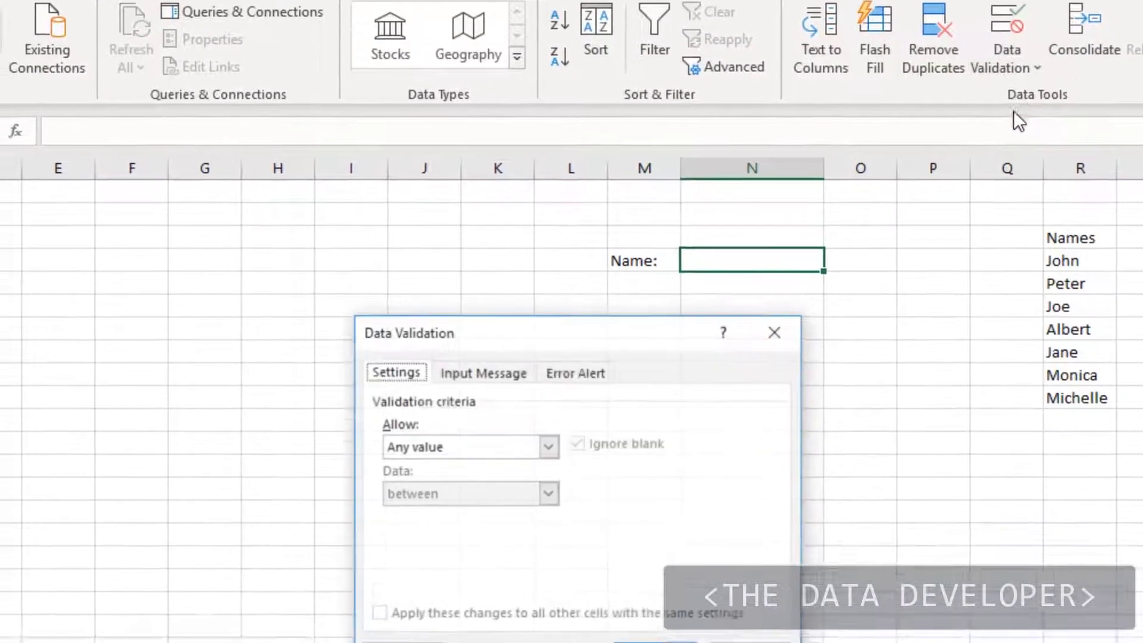
pyautogui.click(548, 447)
pyautogui.click(479, 512)
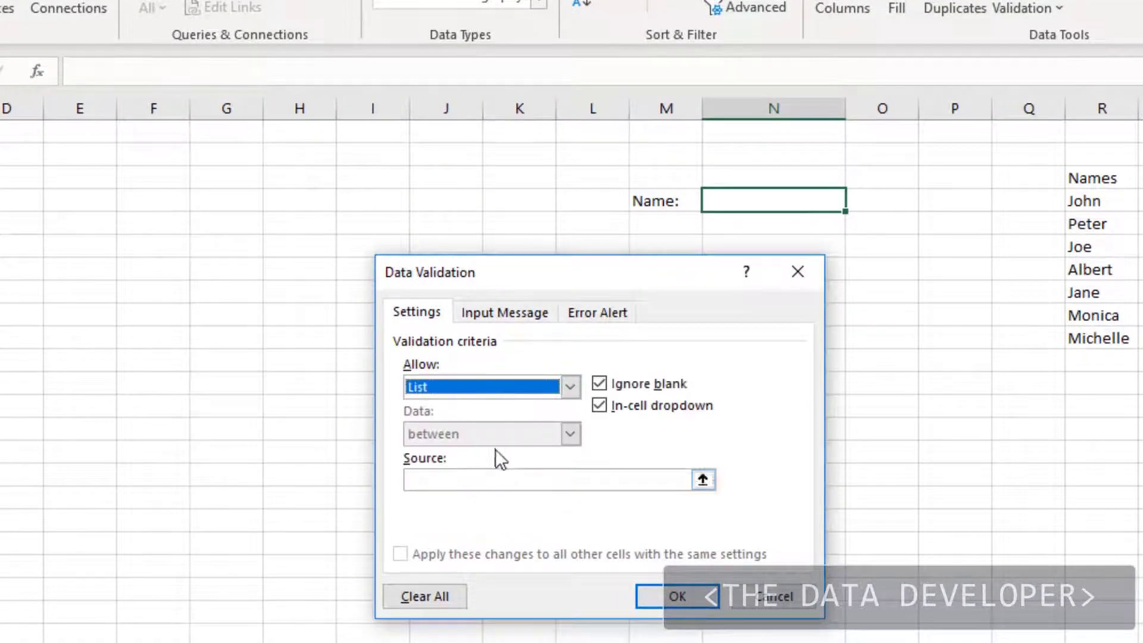
pyautogui.click(452, 479)
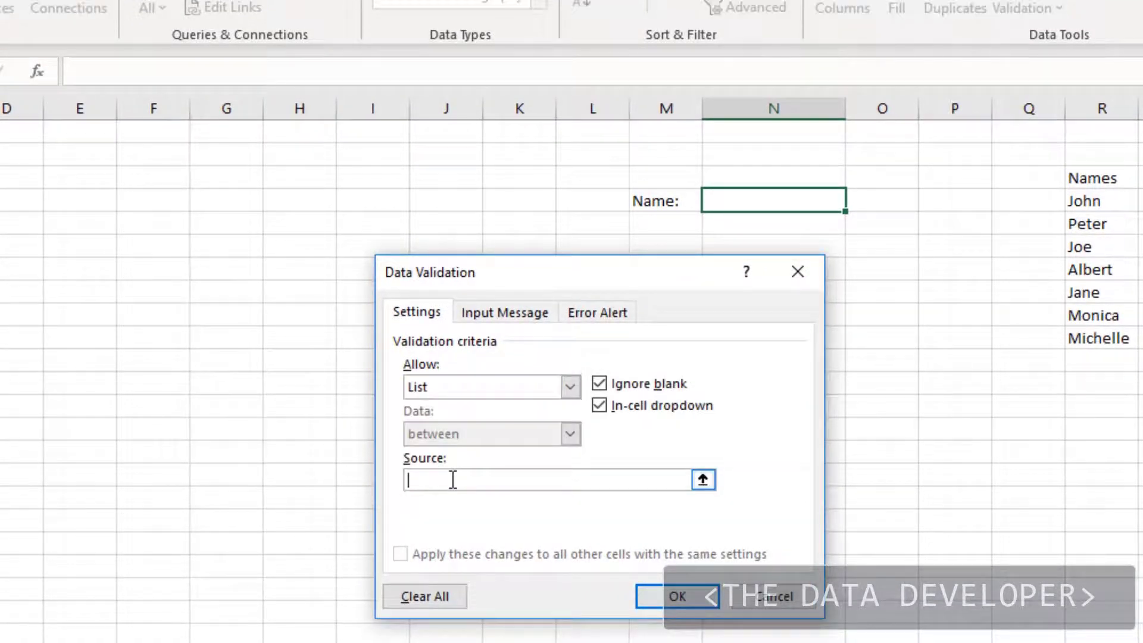
pyautogui.press('F3')
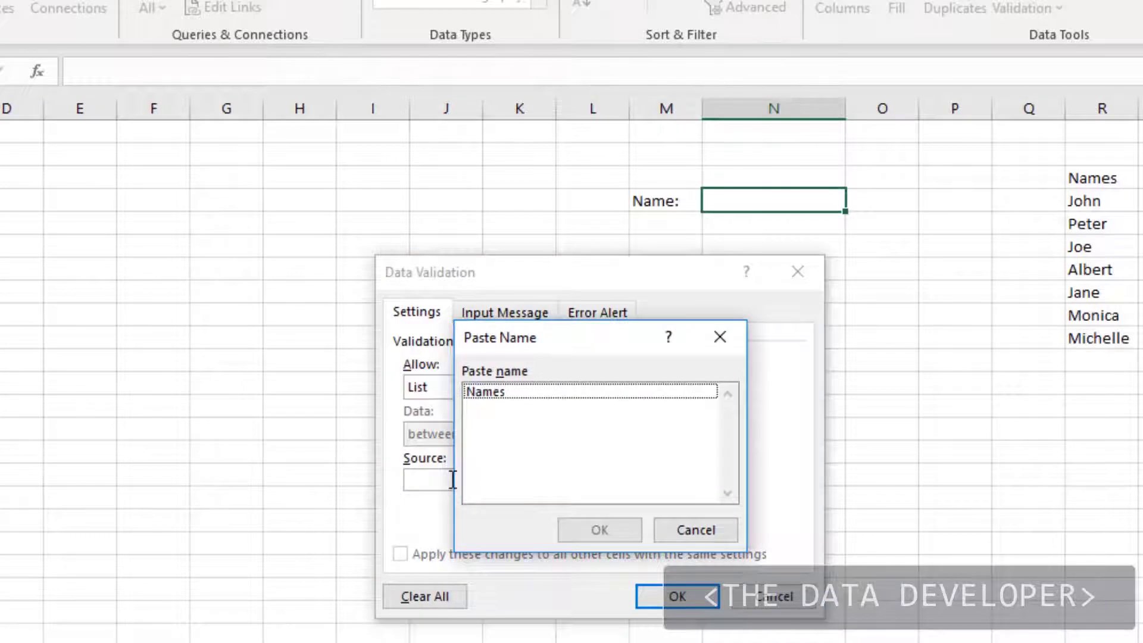
pyautogui.click(505, 394)
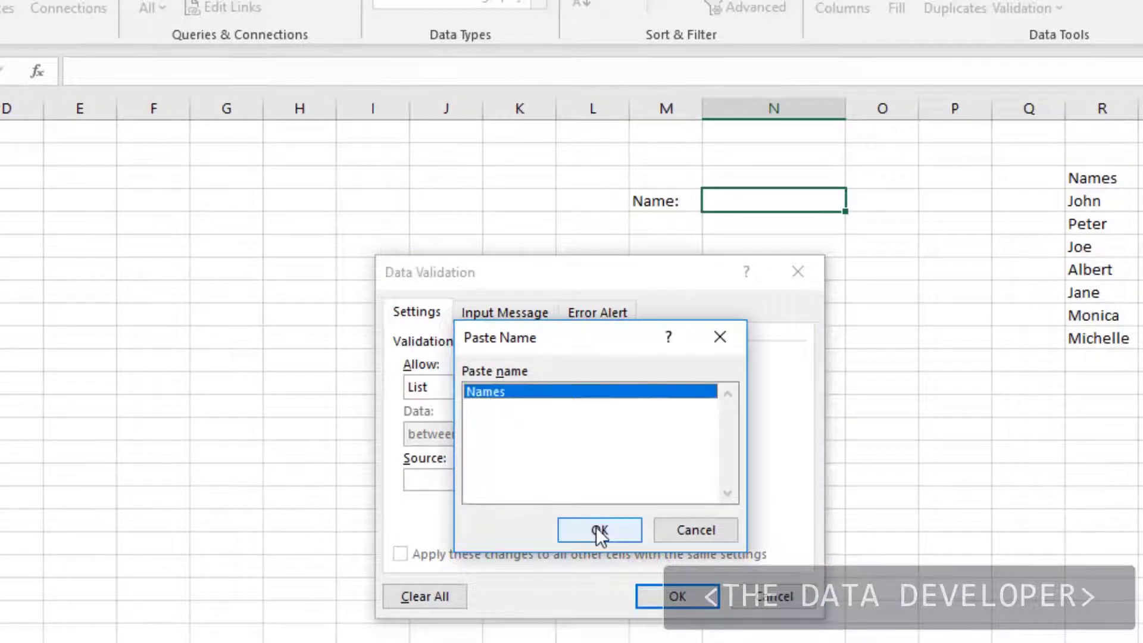
pyautogui.click(599, 530)
pyautogui.click(673, 595)
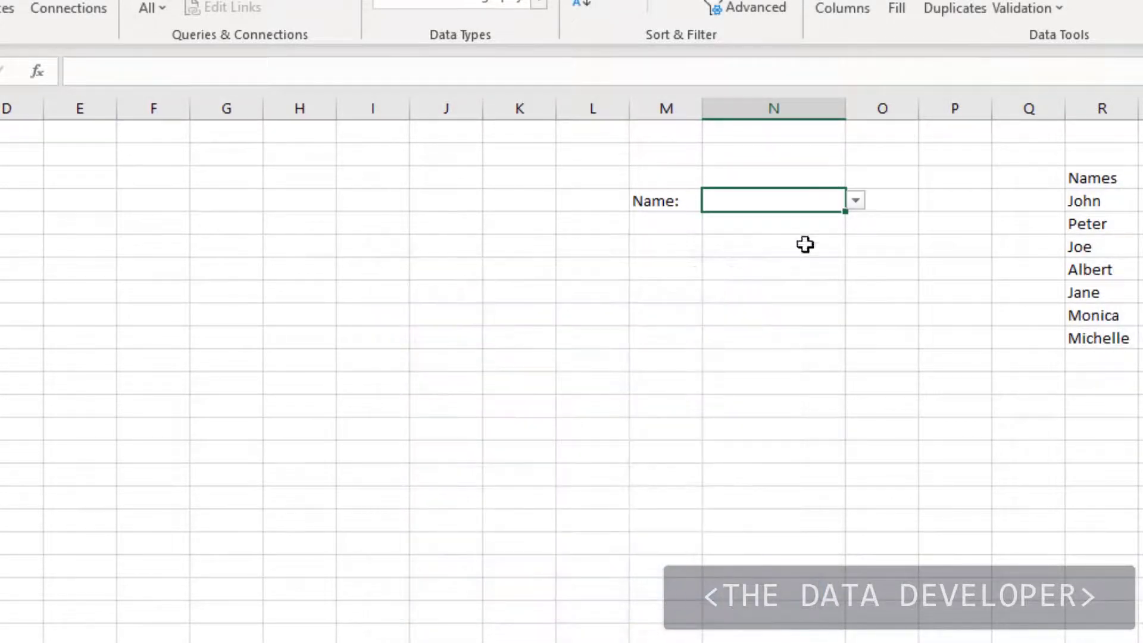
pyautogui.click(855, 201)
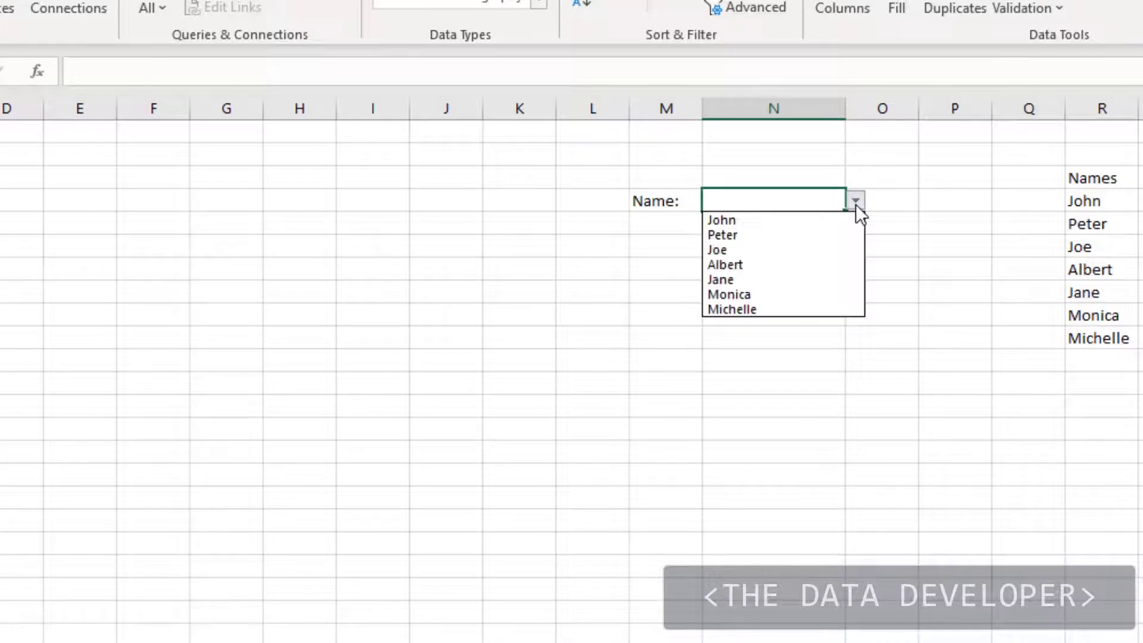
pyautogui.click(856, 205)
# Add two more first names to the end of the list, in cells R11 and R12.
pyautogui.click(1101, 359)
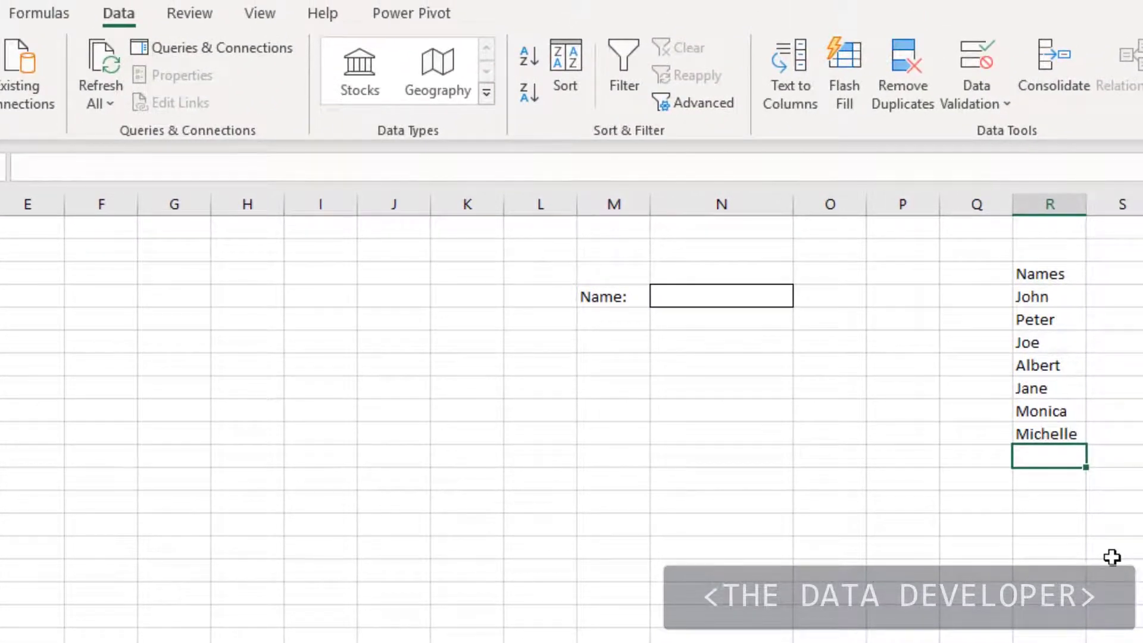
pyautogui.write('George')
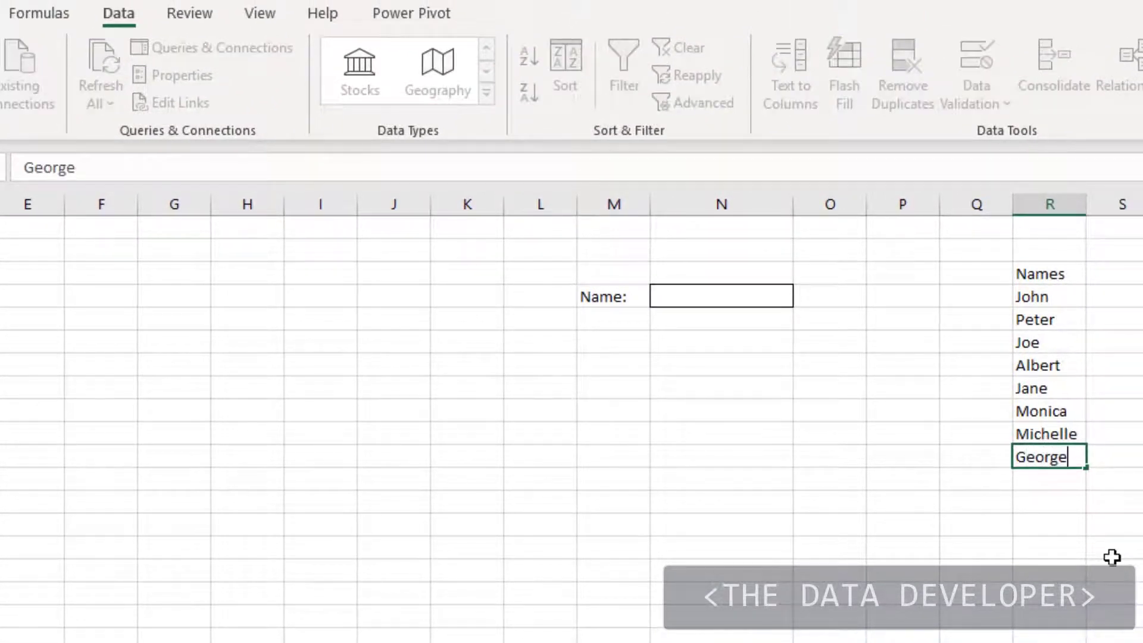
pyautogui.press('Return')
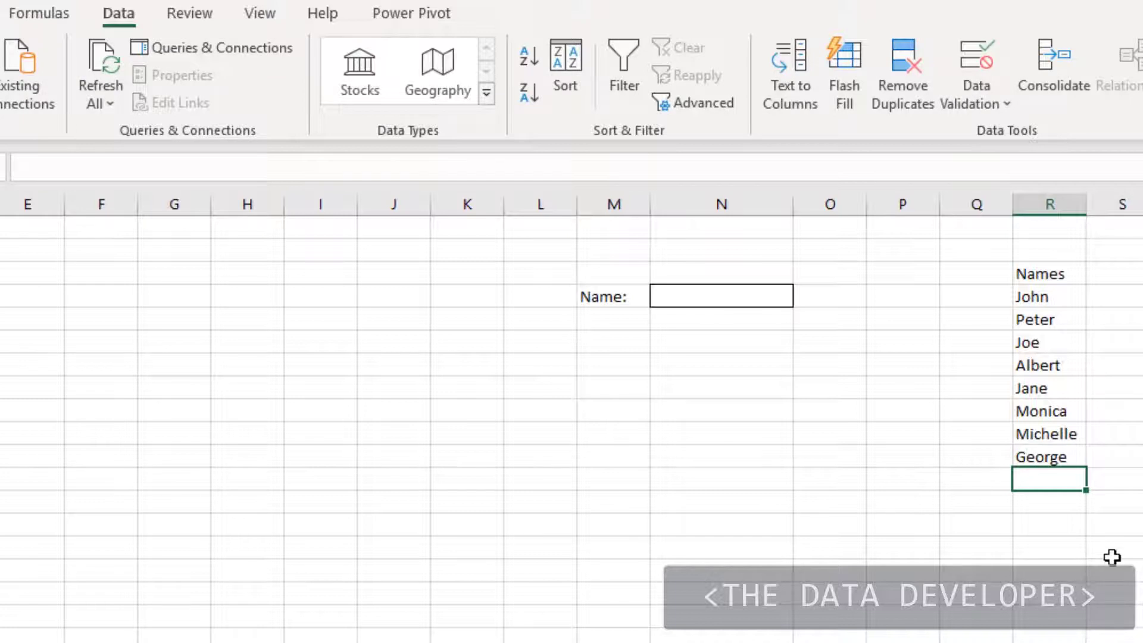
pyautogui.write('Patric')
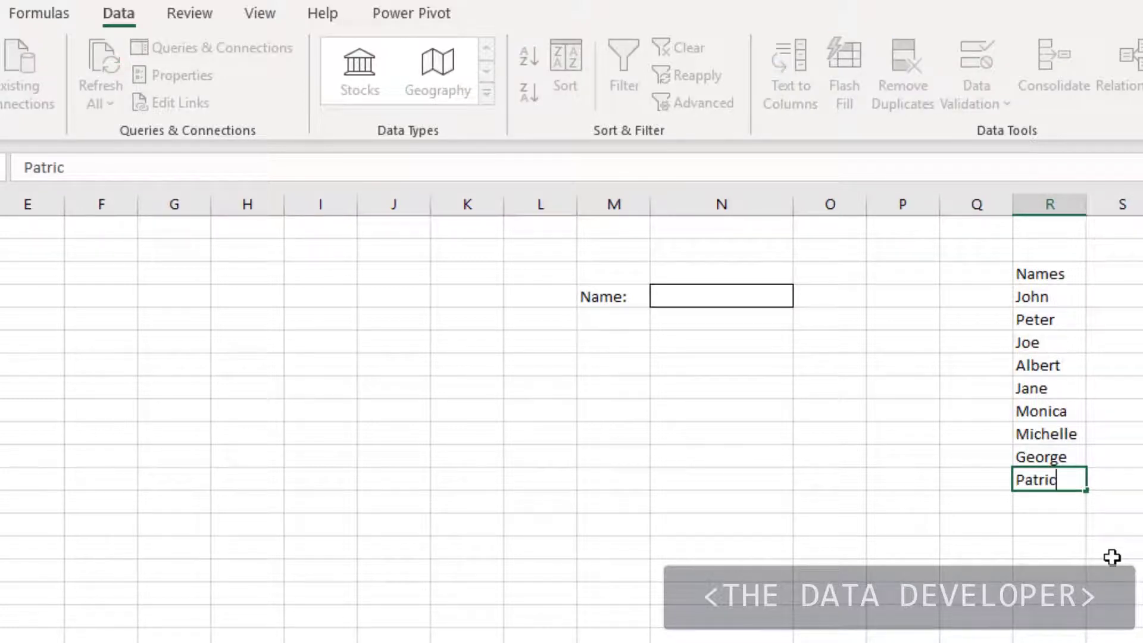
pyautogui.press('Return')
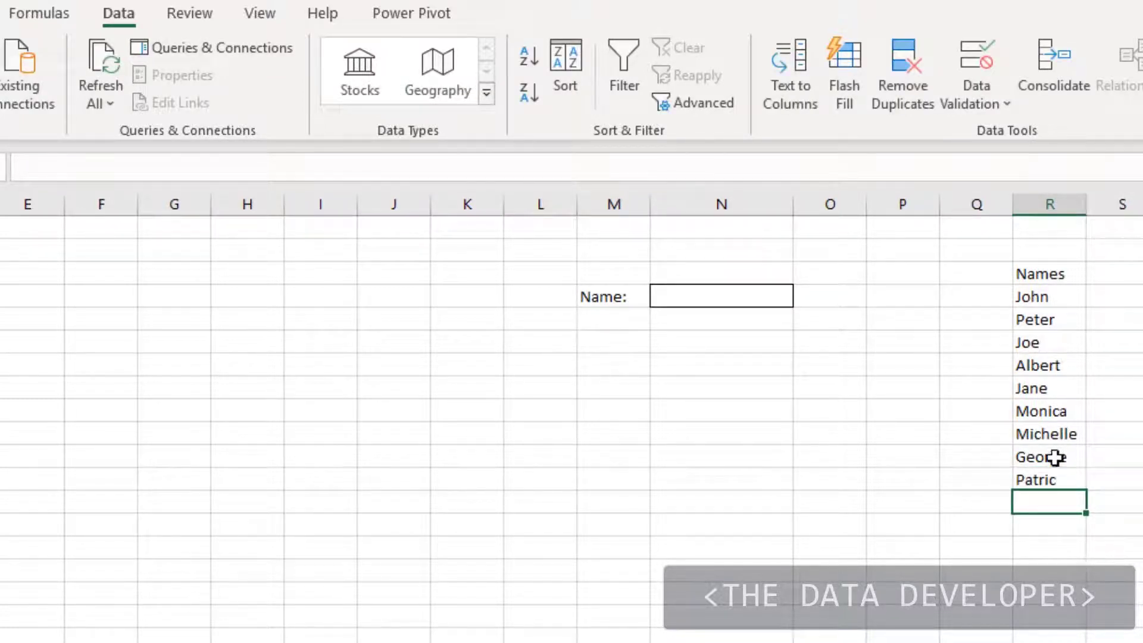
pyautogui.click(1058, 333)
pyautogui.click(1057, 325)
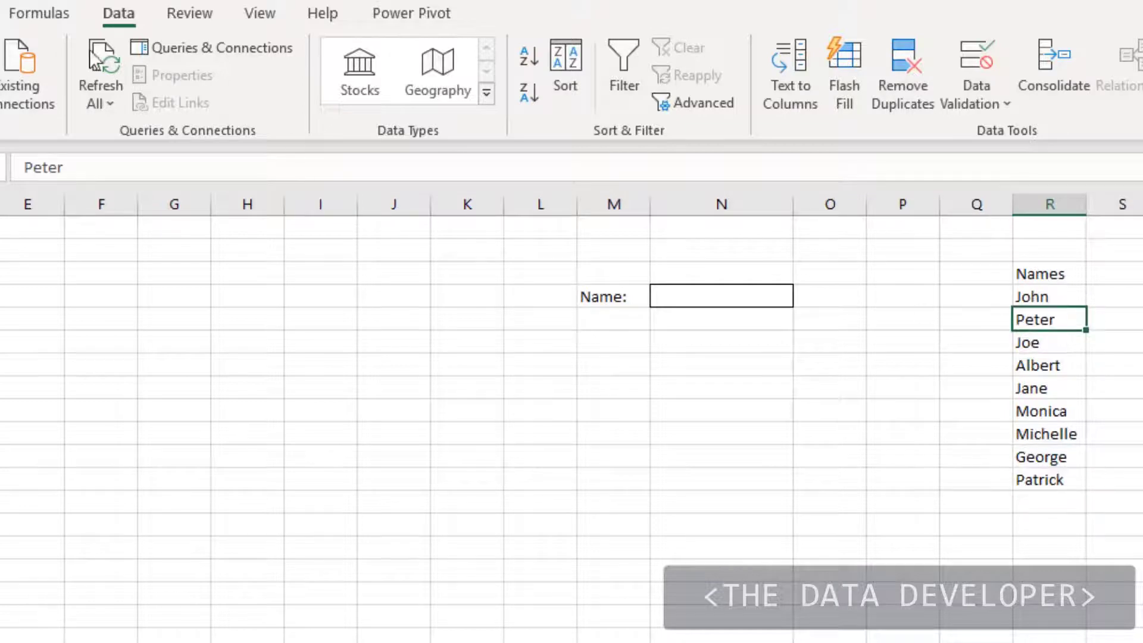
# Extend the named range Names so that it refers to =Sheet1!$R$4:$R$12.
pyautogui.click(35, 13)
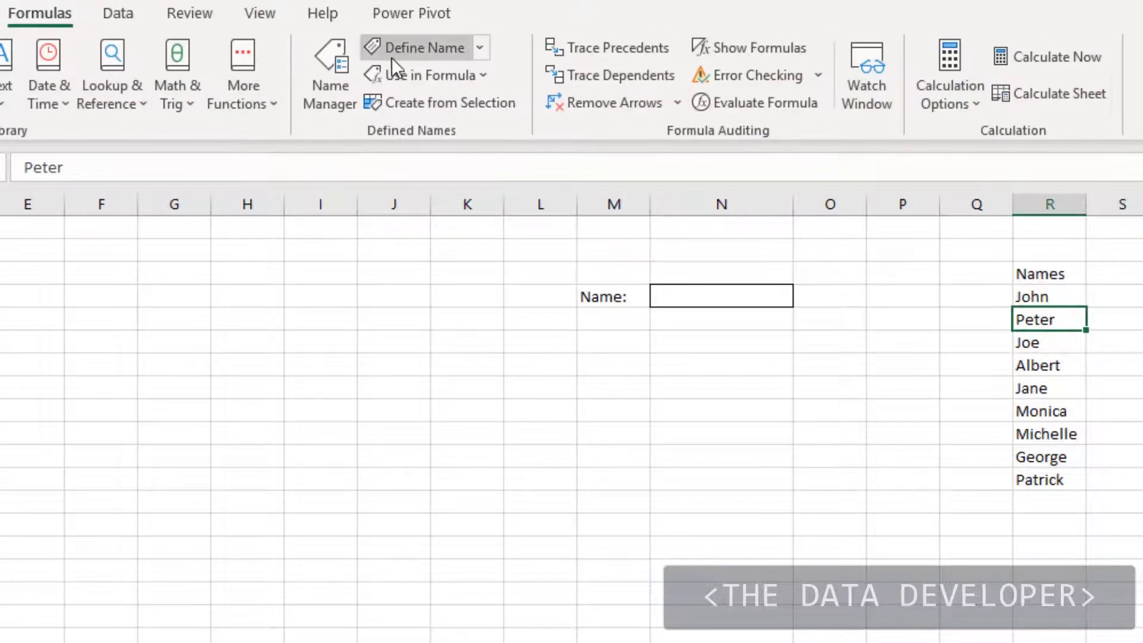
pyautogui.click(331, 66)
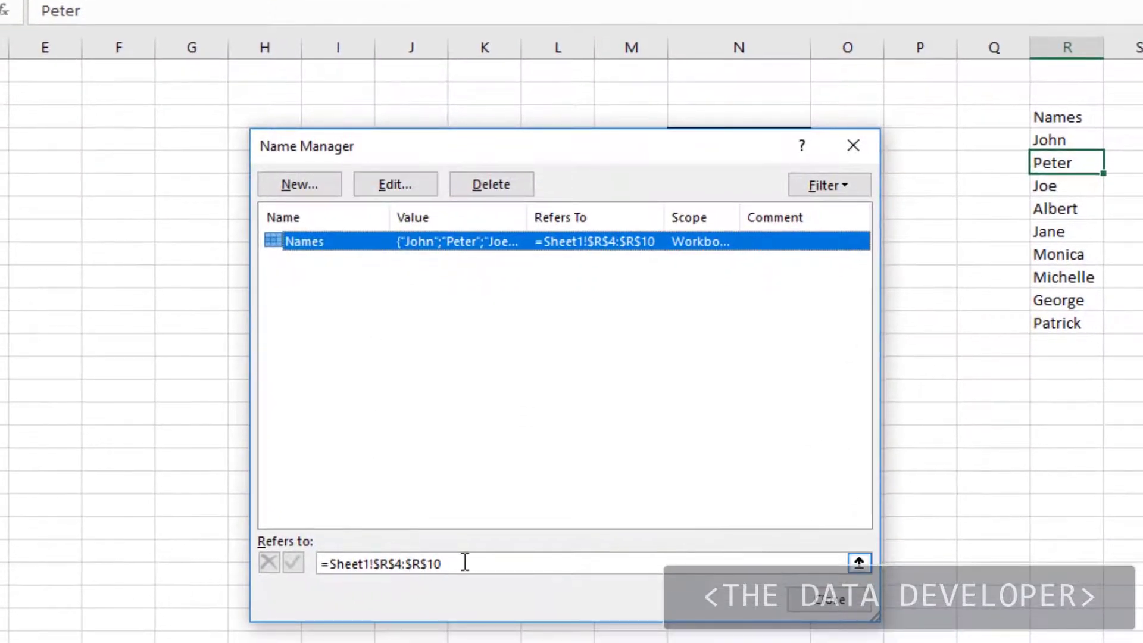
pyautogui.click(464, 564)
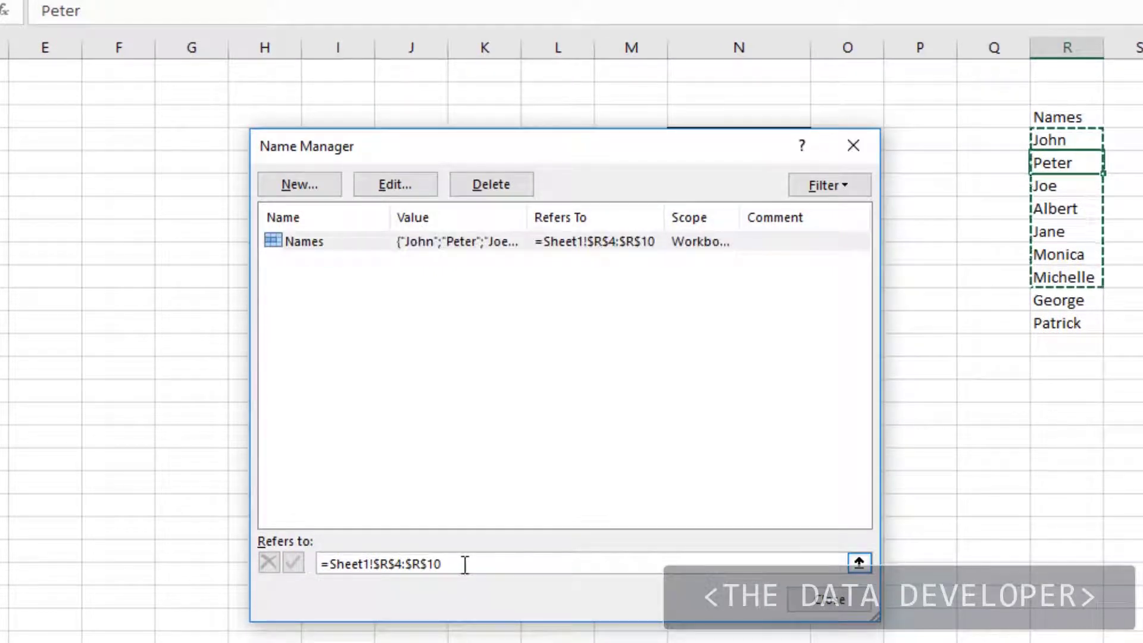
pyautogui.press('BackSpace')
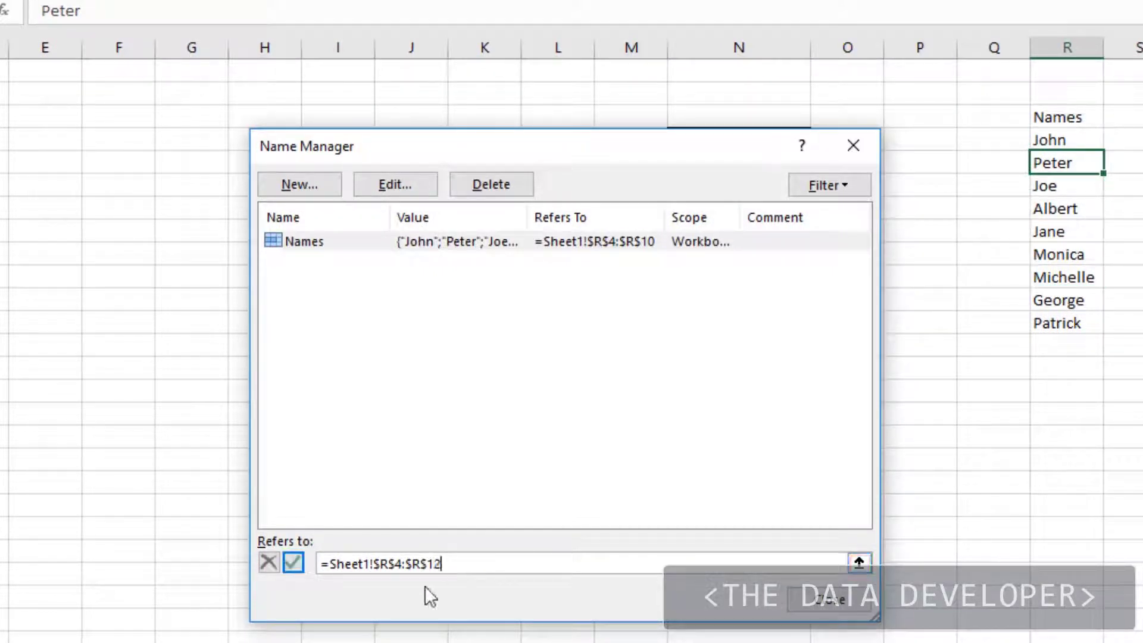
pyautogui.click(292, 564)
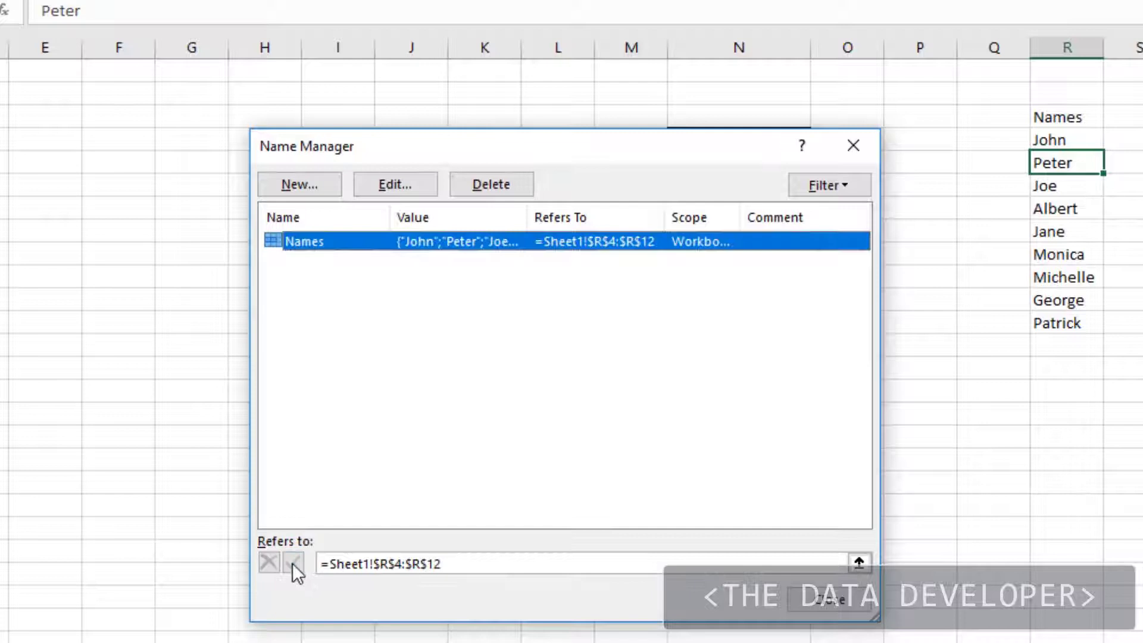
pyautogui.click(794, 604)
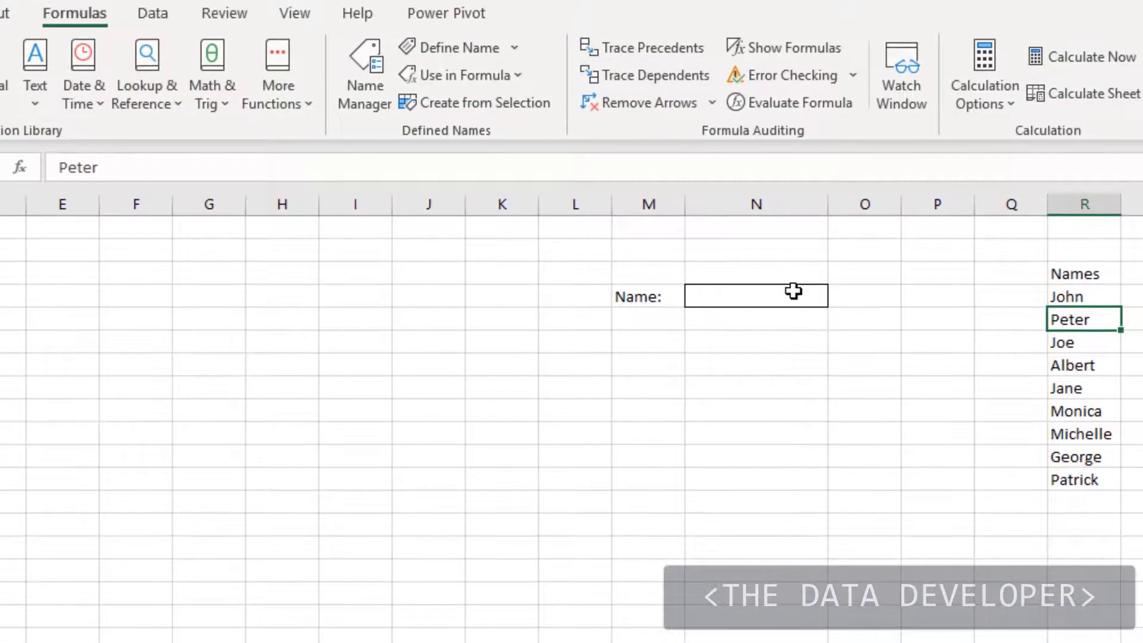
# Check the drop-down list in cell N4 through to its last entries for the two added names.
pyautogui.click(794, 291)
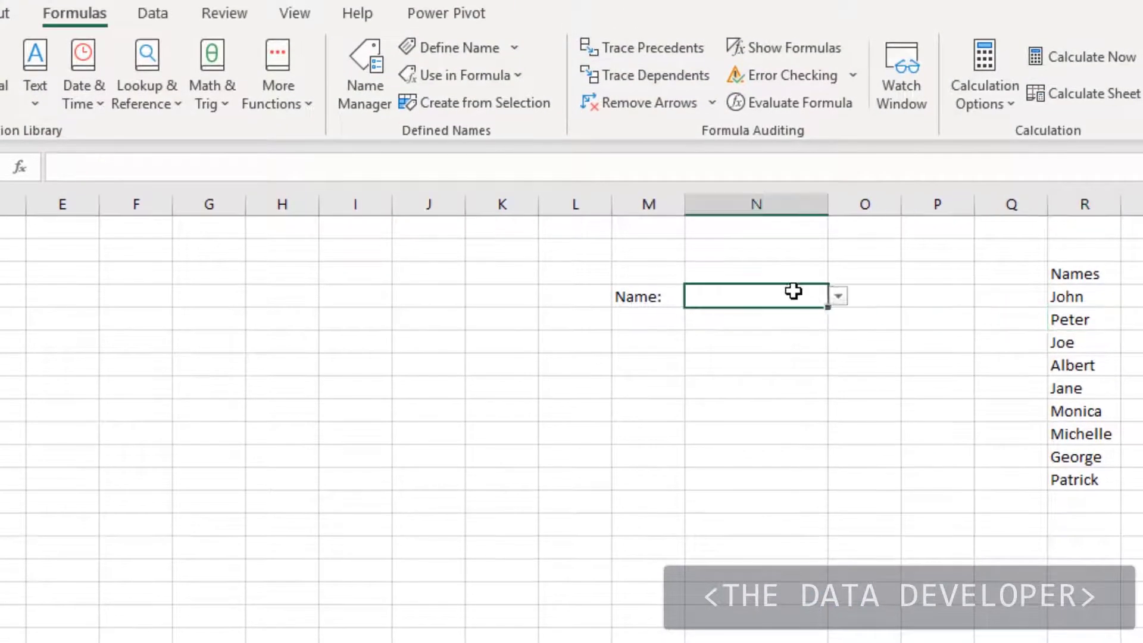
pyautogui.click(839, 297)
pyautogui.moveTo(833, 365); pyautogui.dragTo(825, 396)
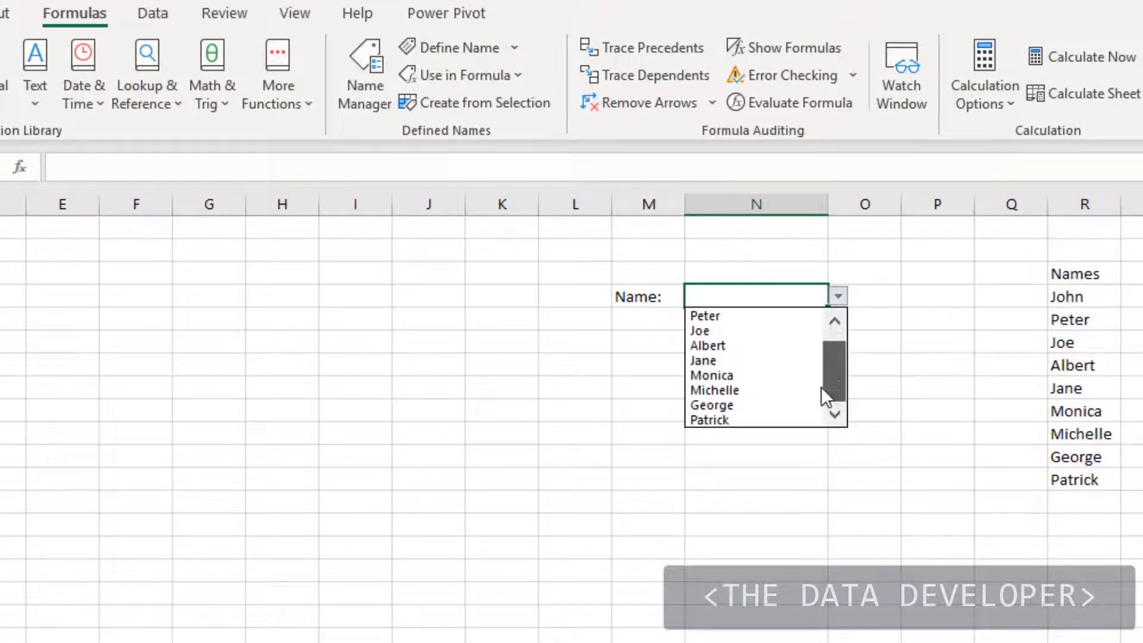
pyautogui.click(900, 268)
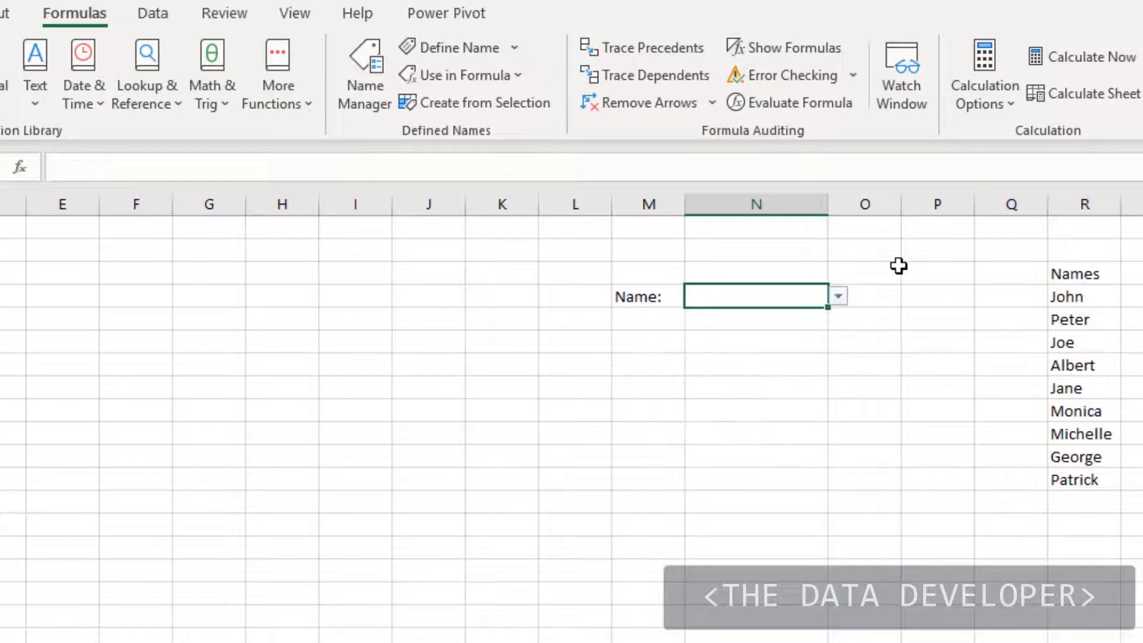
pyautogui.click(795, 394)
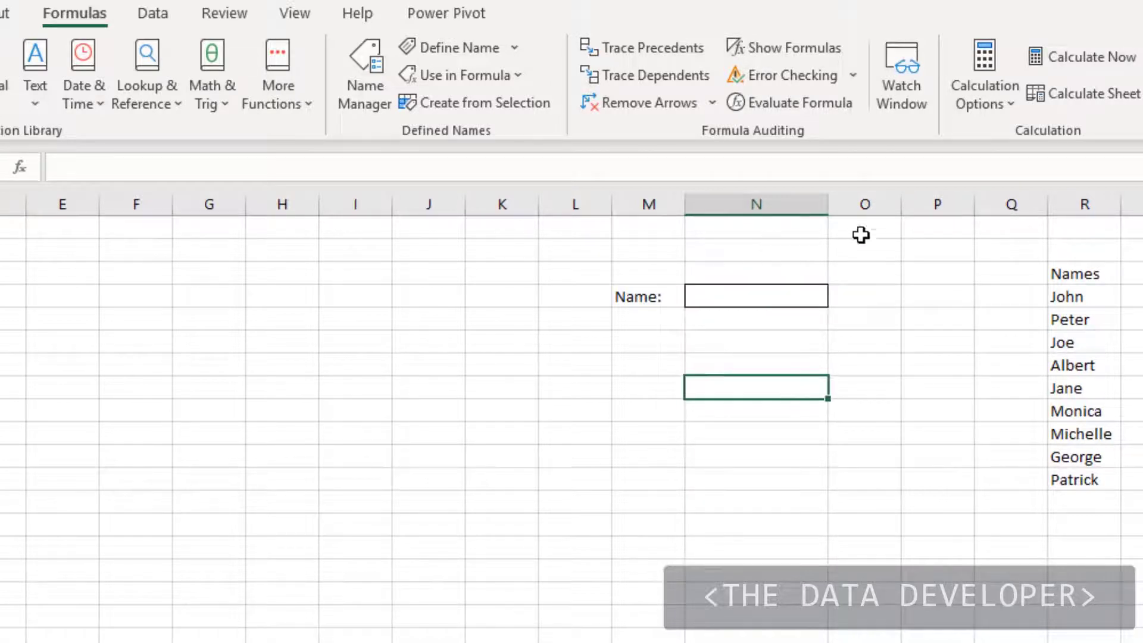
# Copy the bordered drop-down cell N4 into cells N7, N11 and N15.
pyautogui.click(733, 298)
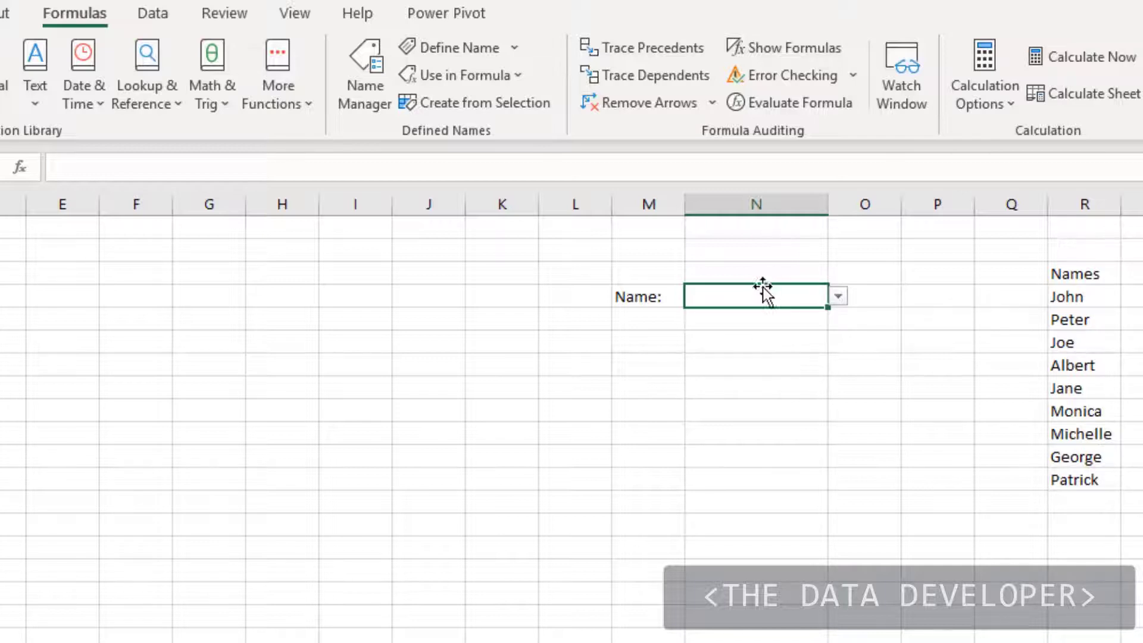
pyautogui.click(769, 338)
pyautogui.click(768, 304)
pyautogui.hotkey('ctrl', 'c')
pyautogui.press('Down')
pyautogui.press('Down')
pyautogui.press('Down')
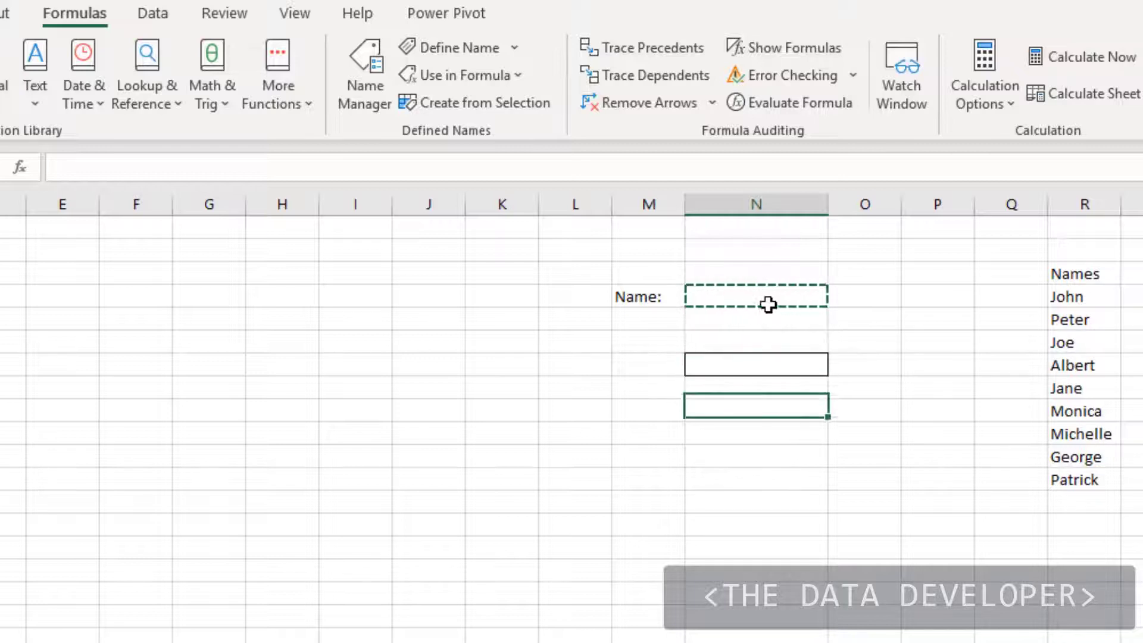
pyautogui.press('Down')
pyautogui.press('Down')
pyautogui.hotkey('ctrl', 'v')
pyautogui.press('Down')
pyautogui.press('Down')
pyautogui.press('Down')
pyautogui.press('Down')
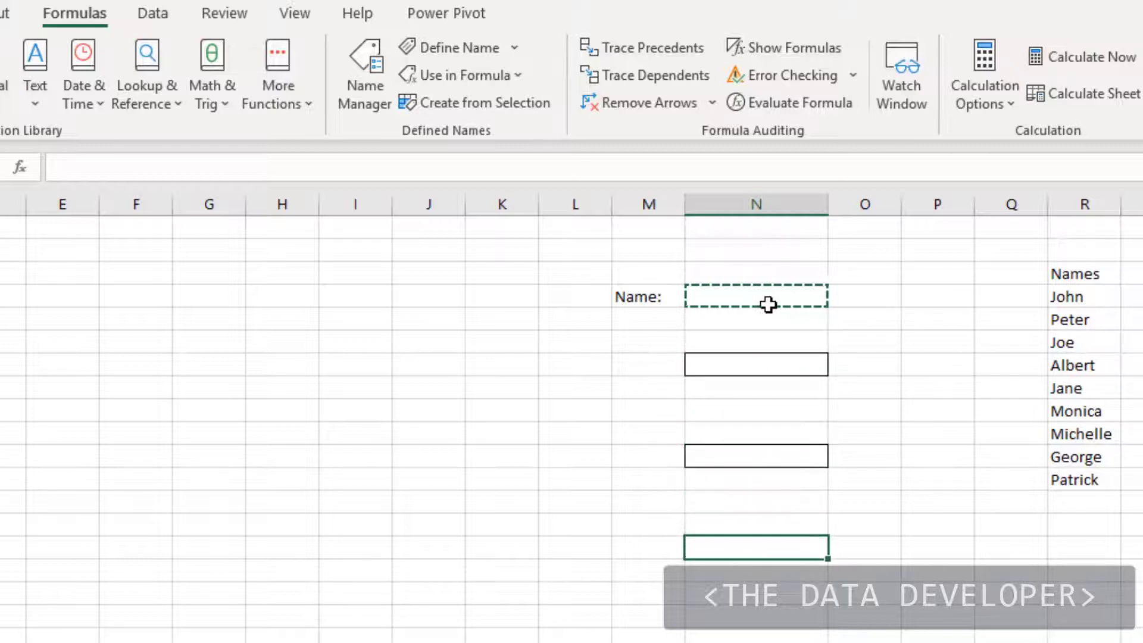
# Check the copied drop-down list in cell N7 through to its last entries.
pyautogui.click(949, 452)
pyautogui.click(799, 364)
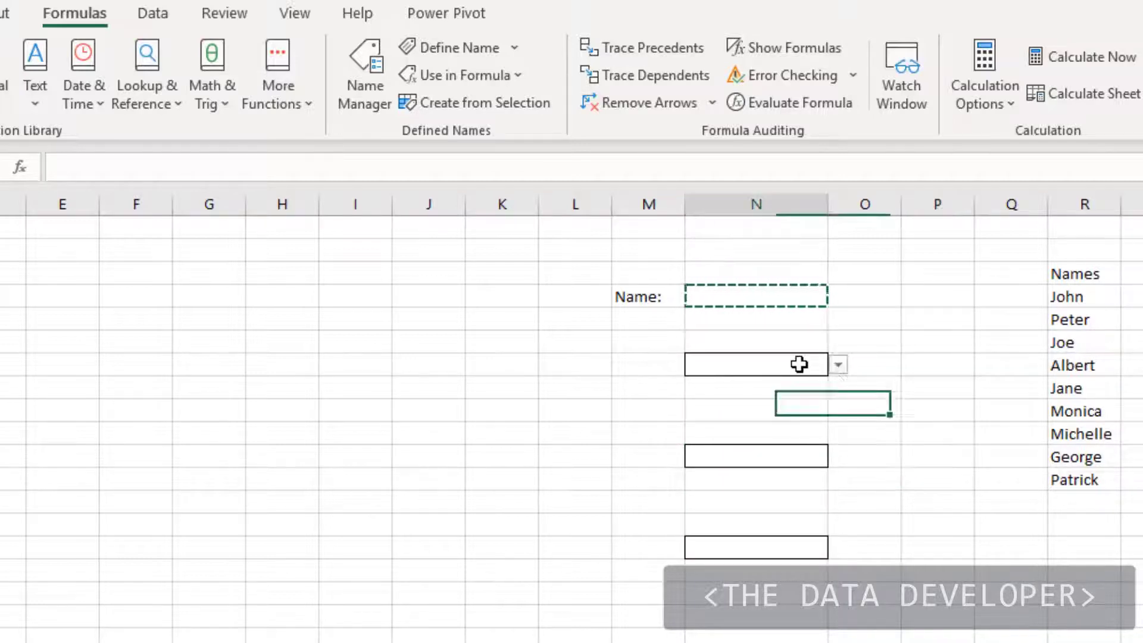
pyautogui.click(839, 365)
pyautogui.click(834, 472)
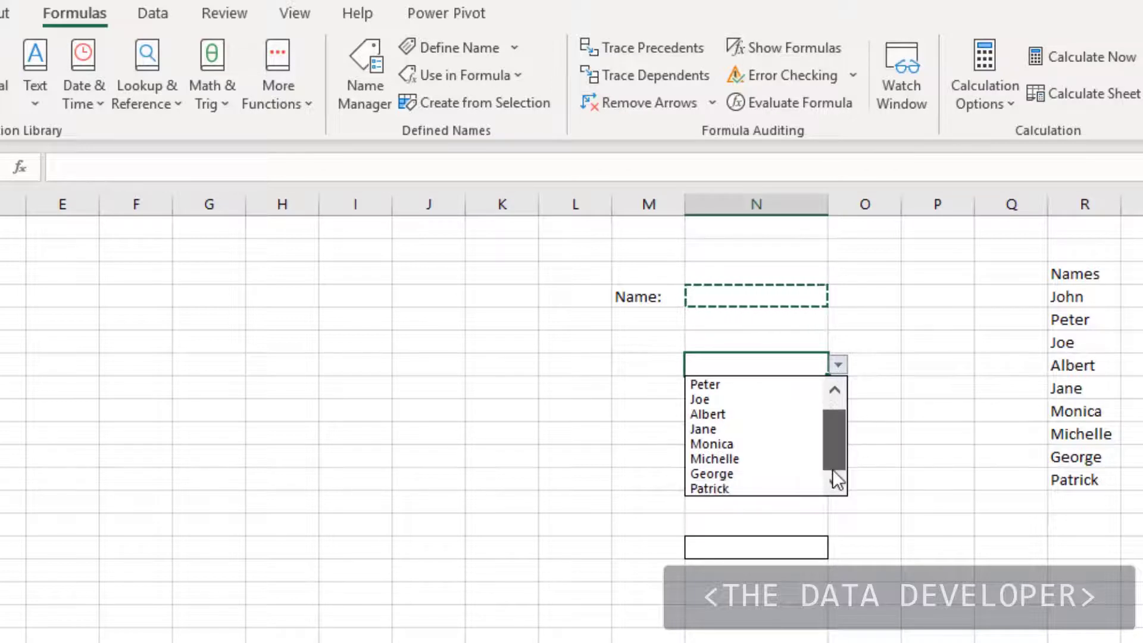
pyautogui.click(747, 364)
# Add one more first name to the end of the list, in cell R13.
pyautogui.click(1085, 502)
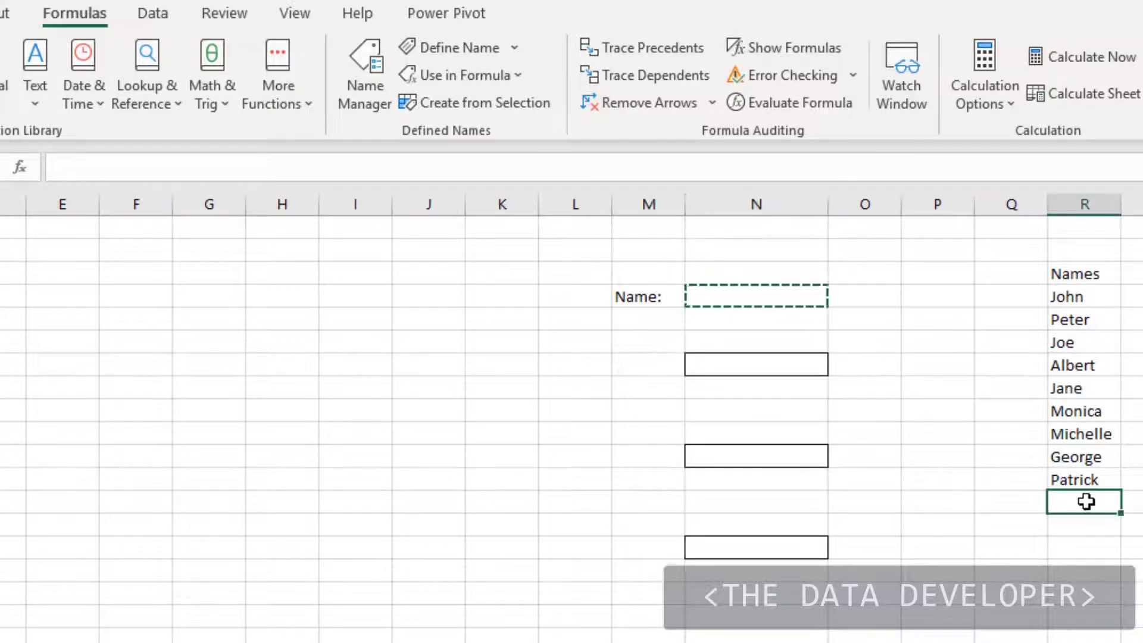
pyautogui.write('Su')
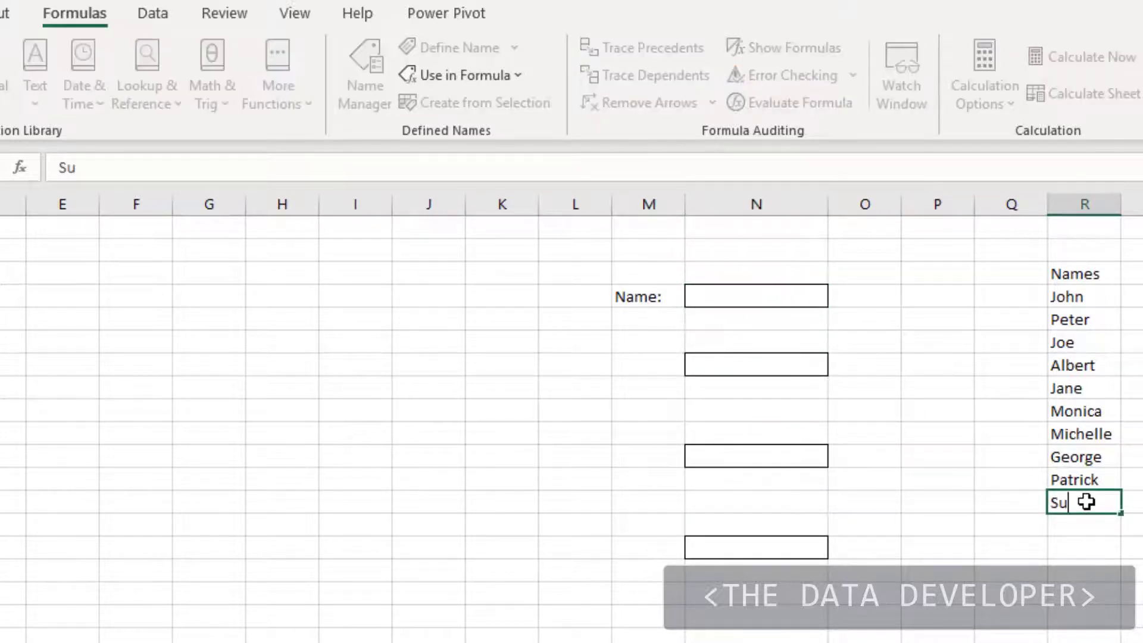
pyautogui.write('san')
pyautogui.click(1062, 385)
# Extend the named range Names so that it refers to =Sheet1!$R$4:$R$13.
pyautogui.click(364, 89)
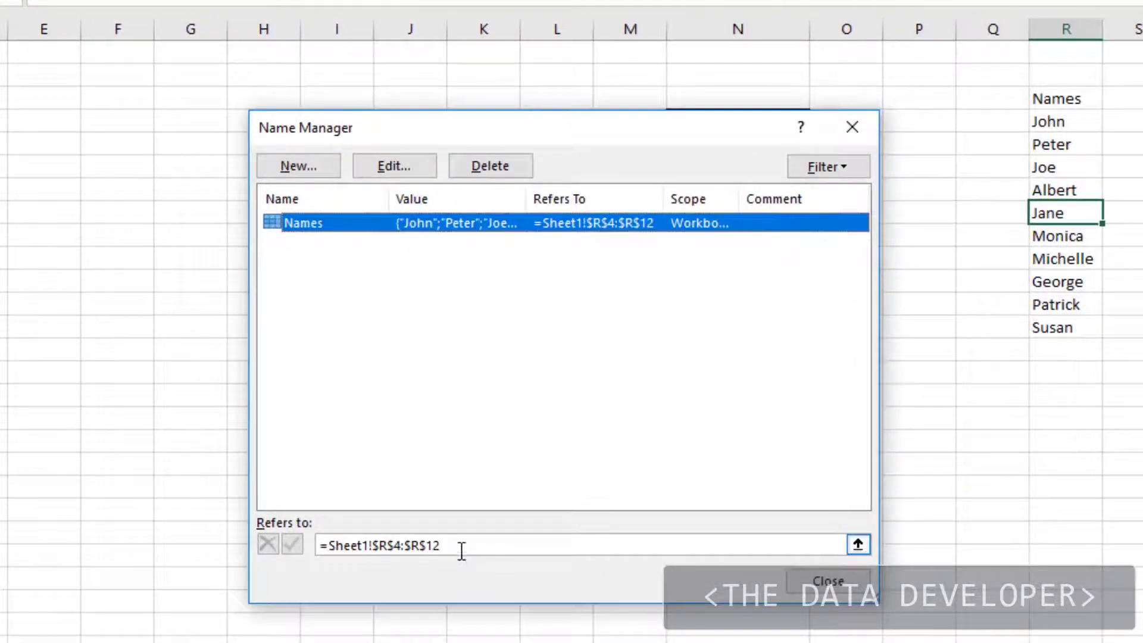
pyautogui.click(463, 547)
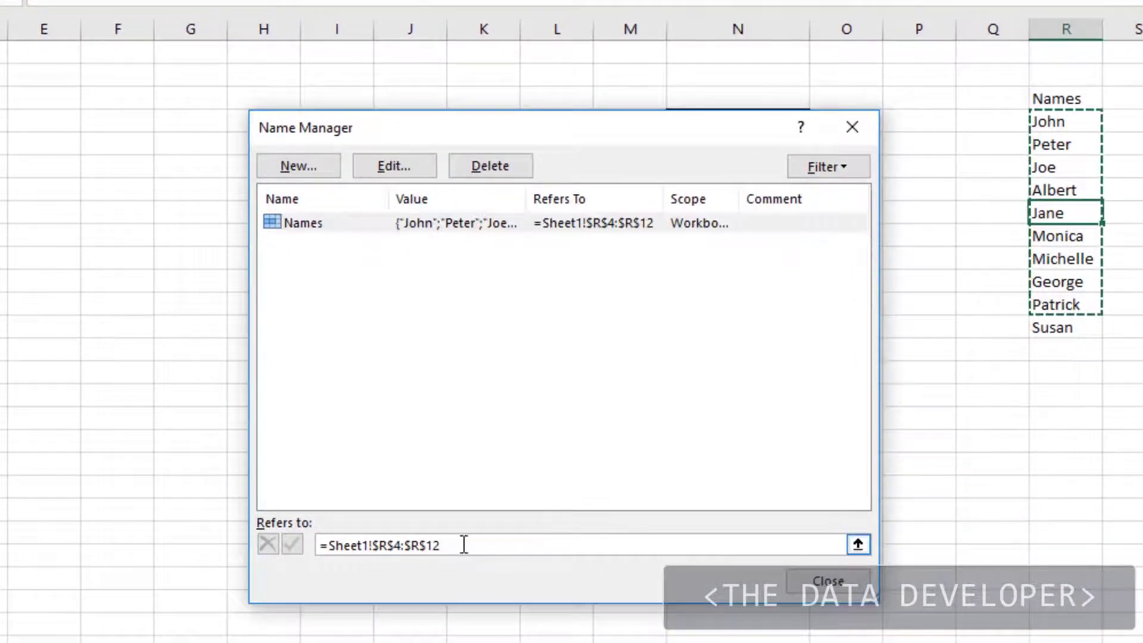
pyautogui.press('BackSpace')
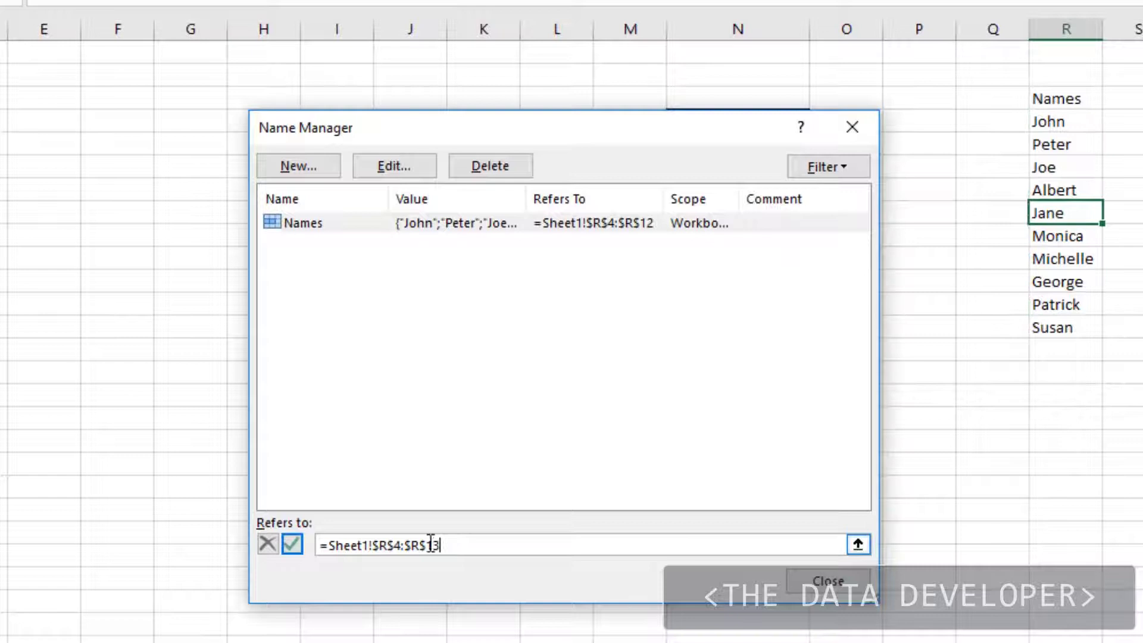
pyautogui.click(292, 544)
pyautogui.click(825, 580)
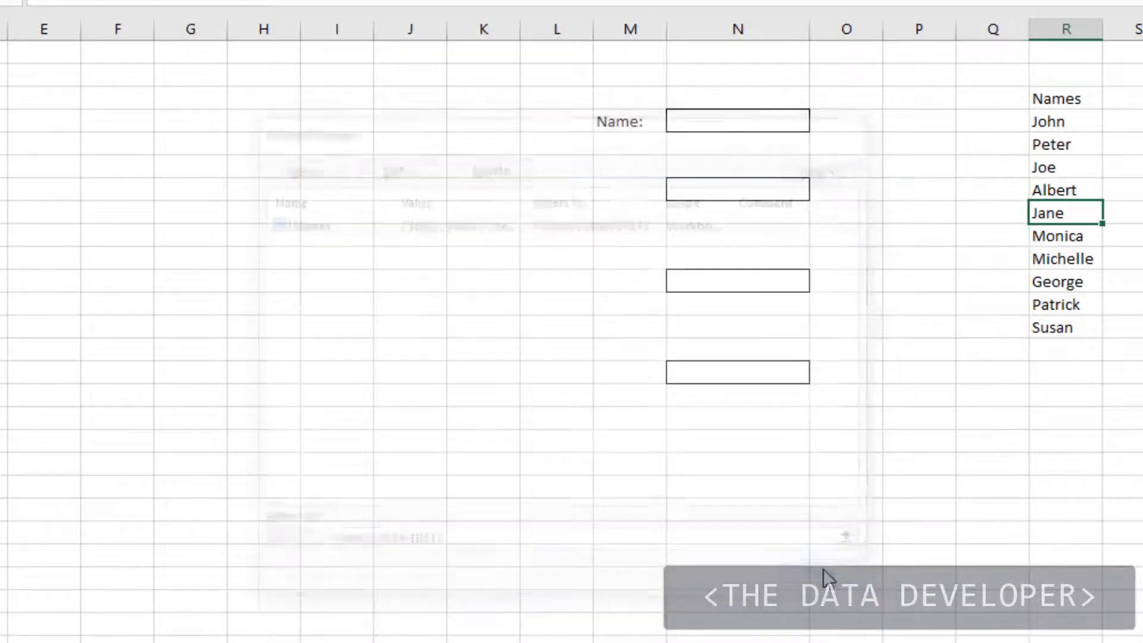
# Check the drop-down lists in cells N15, N11 and N7 for the newly added name.
pyautogui.click(790, 373)
pyautogui.click(820, 374)
pyautogui.moveTo(822, 435); pyautogui.dragTo(829, 467)
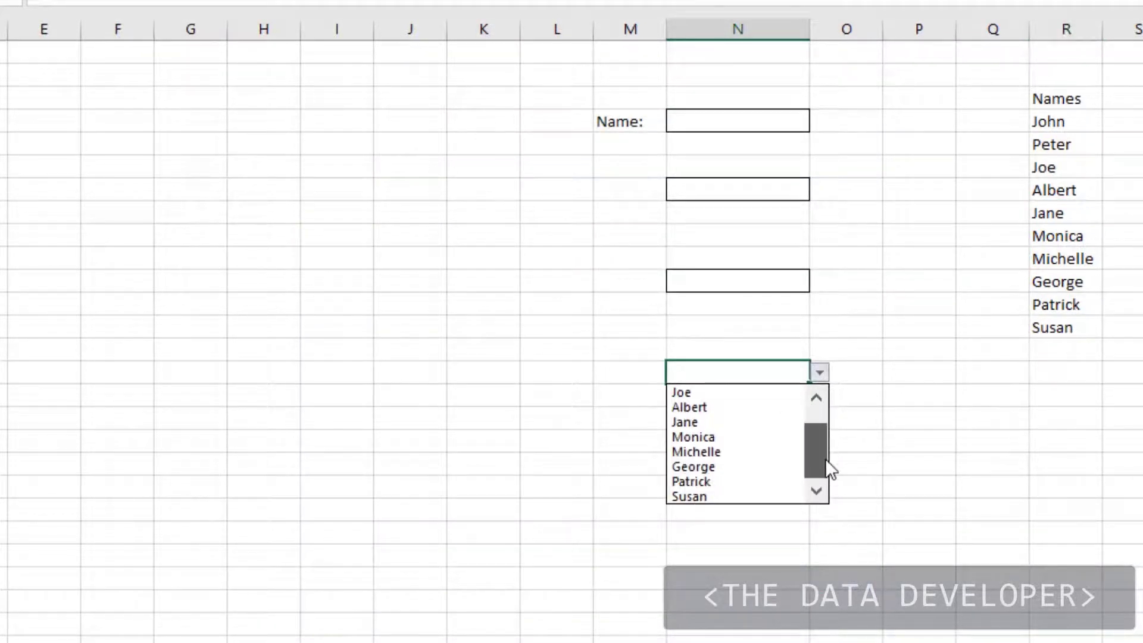
pyautogui.click(794, 279)
pyautogui.click(803, 281)
pyautogui.click(820, 282)
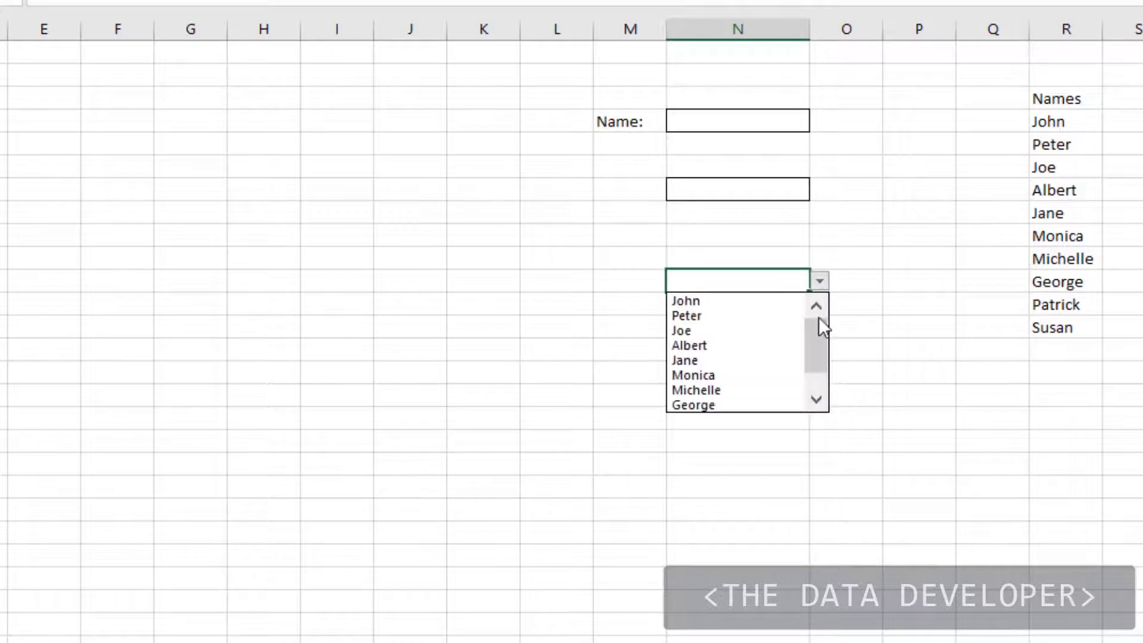
pyautogui.moveTo(820, 317); pyautogui.dragTo(821, 378)
pyautogui.press('Escape')
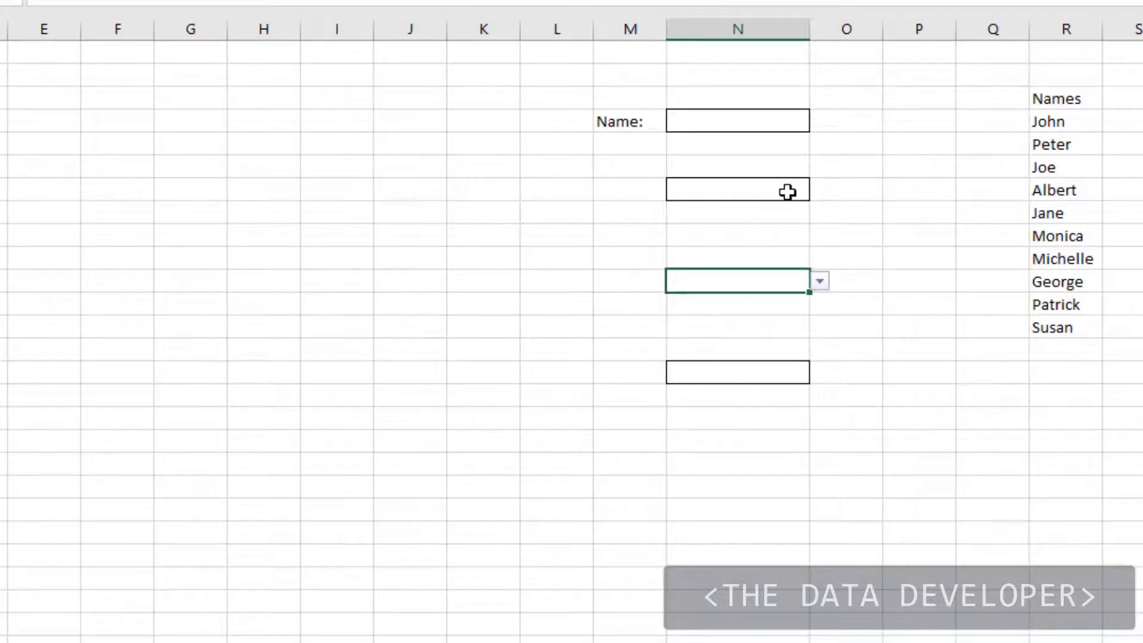
pyautogui.click(788, 191)
pyautogui.click(819, 190)
pyautogui.press('Escape')
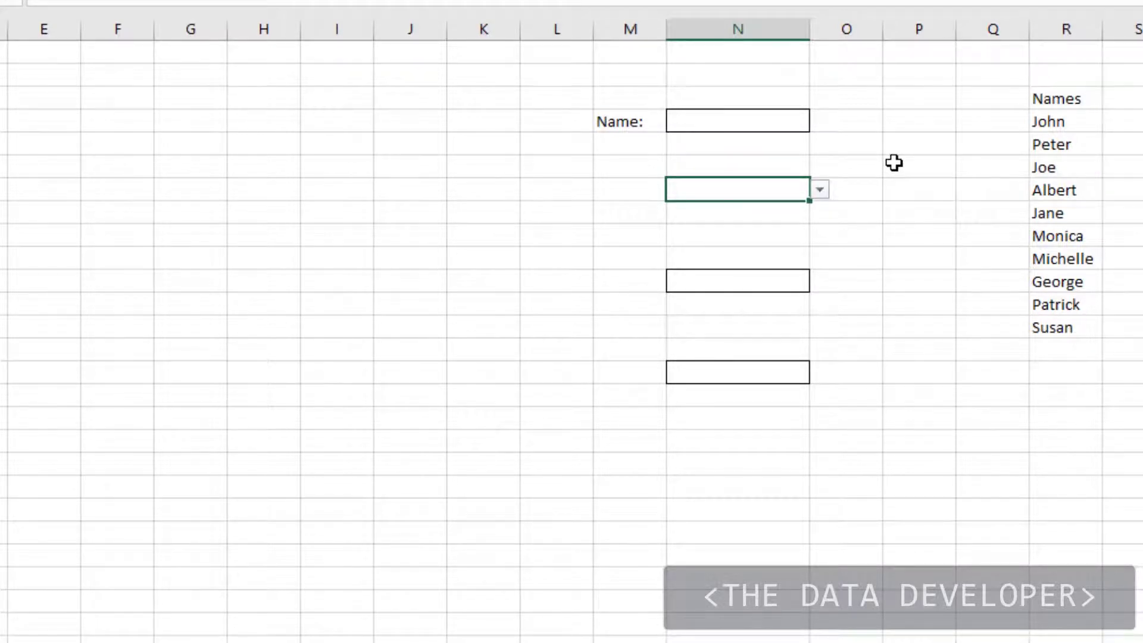
pyautogui.click(888, 256)
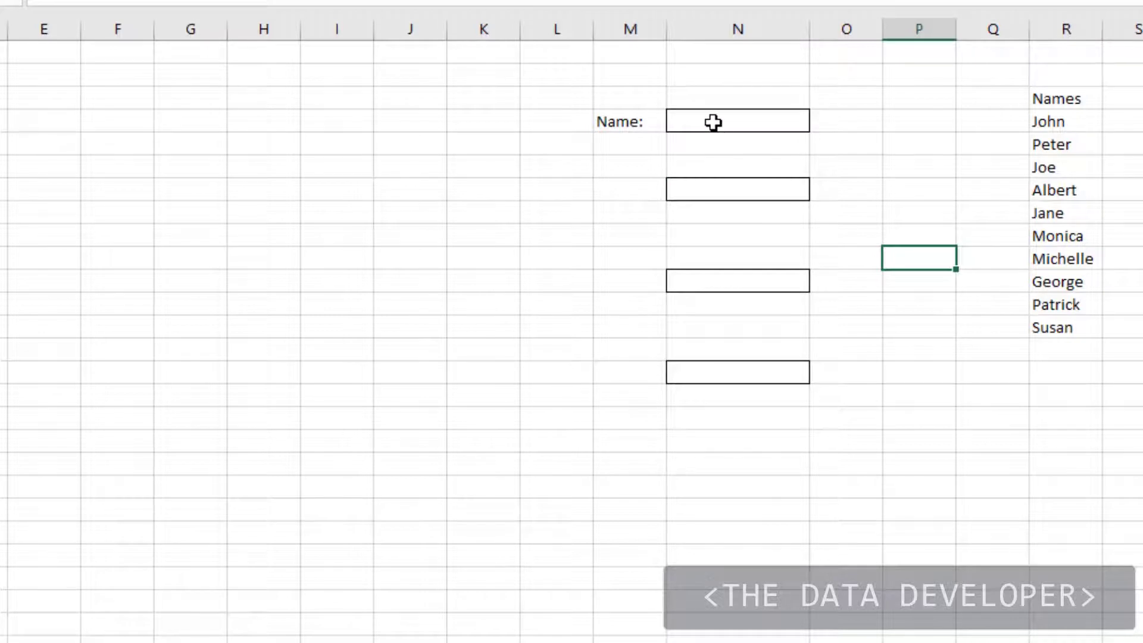
# Choose the sixth name from the drop-down list in cell N4.
pyautogui.click(713, 122)
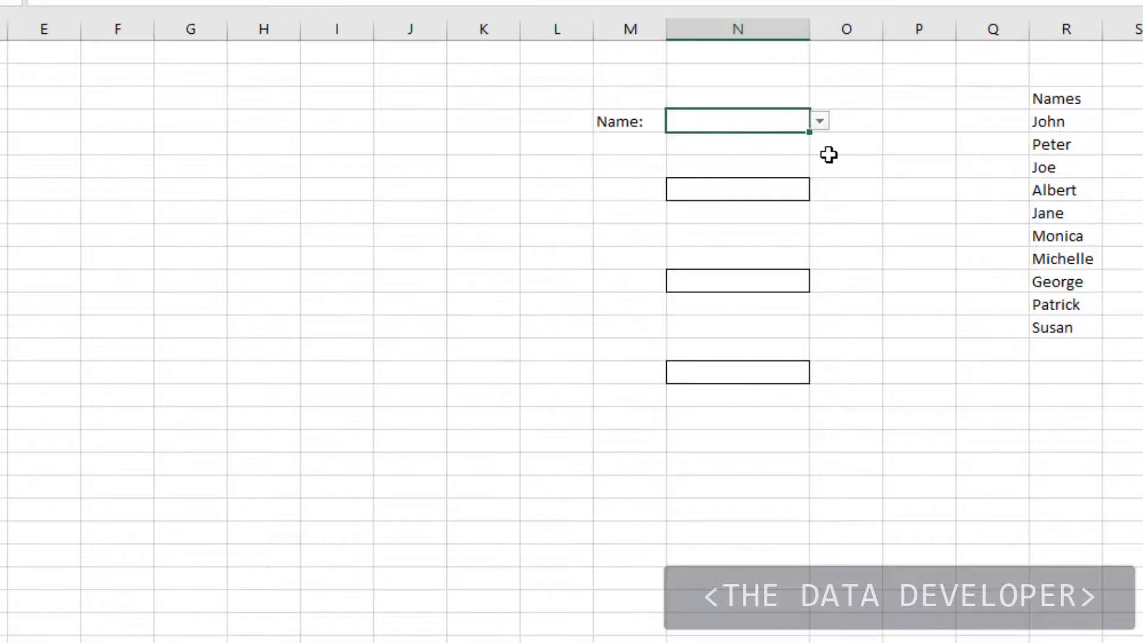
pyautogui.click(822, 121)
pyautogui.click(742, 217)
pyautogui.click(876, 188)
# Try to enter the unlisted value Test in cell N7, retry it once, and cancel the entry.
pyautogui.click(758, 193)
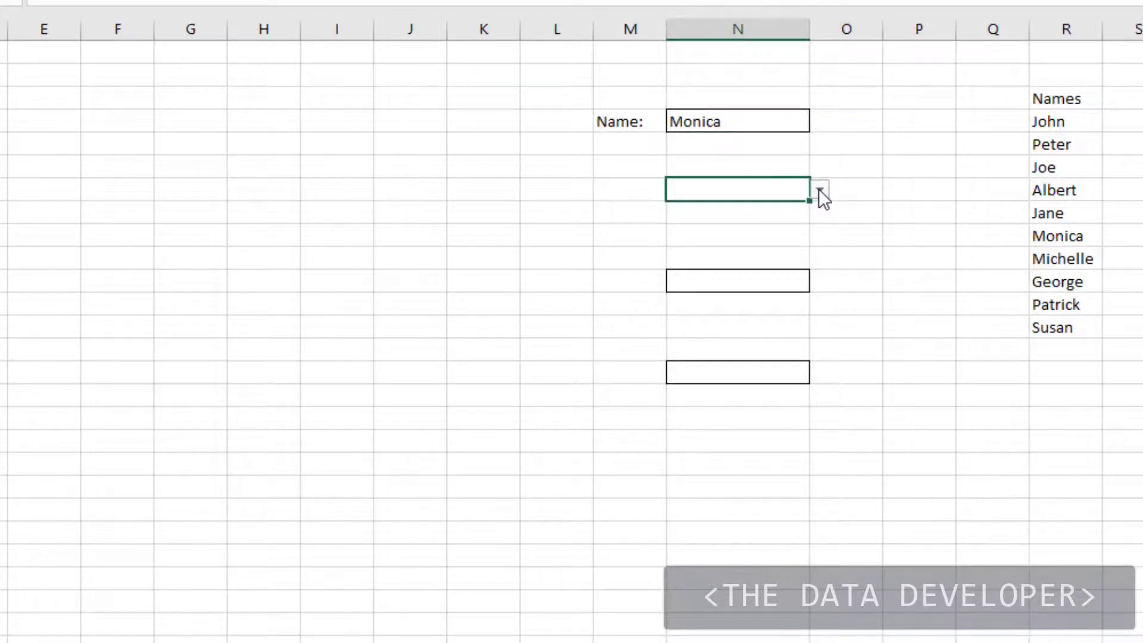
pyautogui.write('Test')
pyautogui.press('Return')
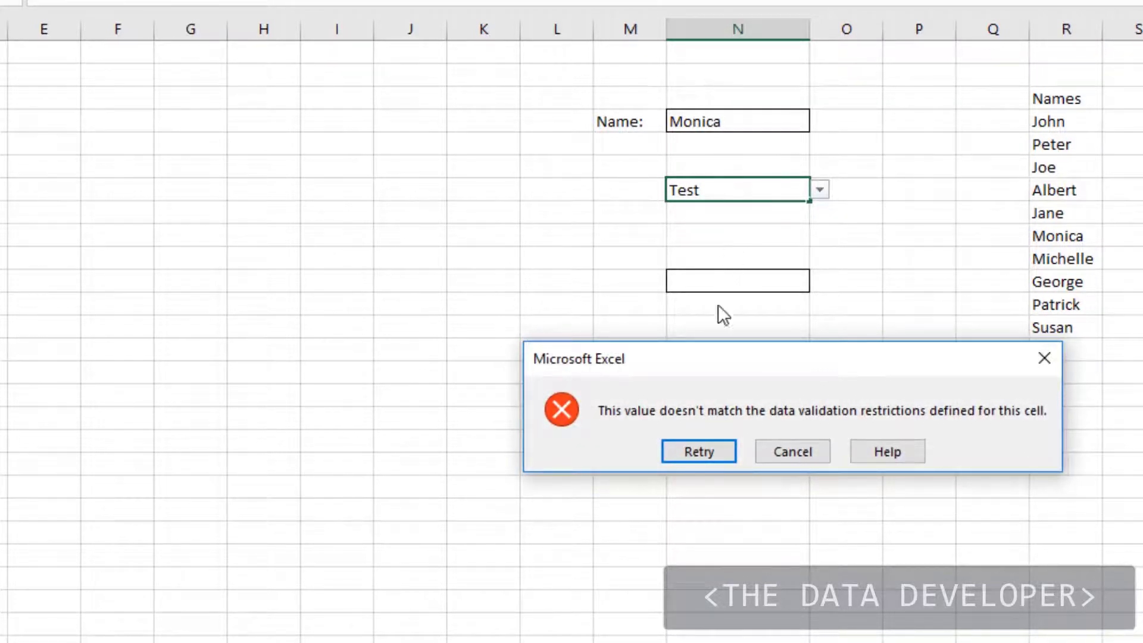
pyautogui.click(717, 459)
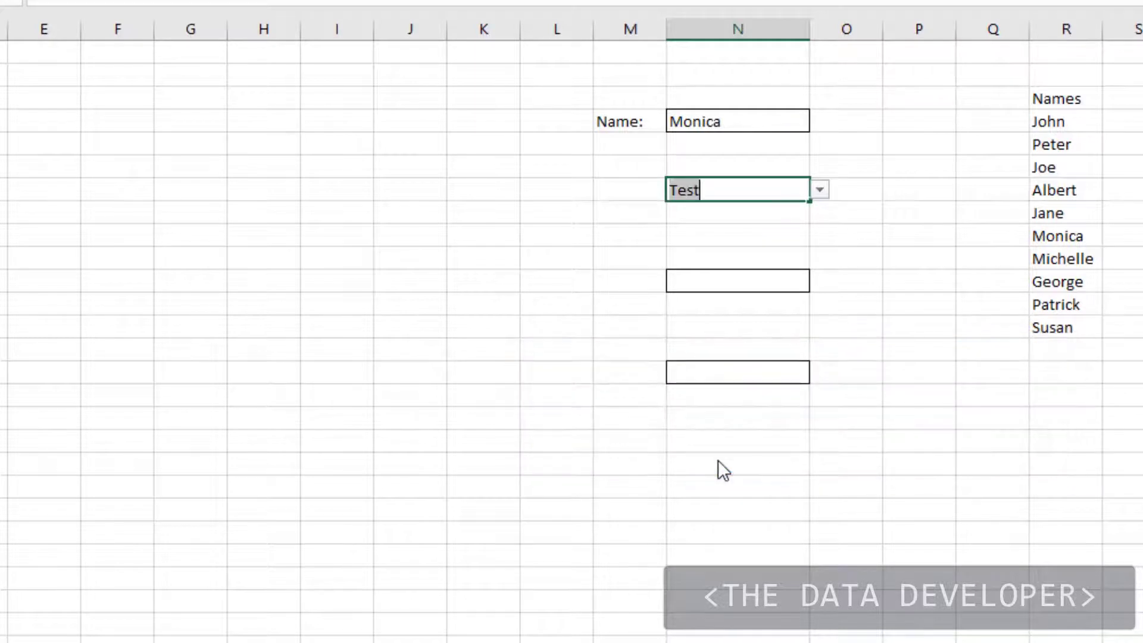
pyautogui.press('Return')
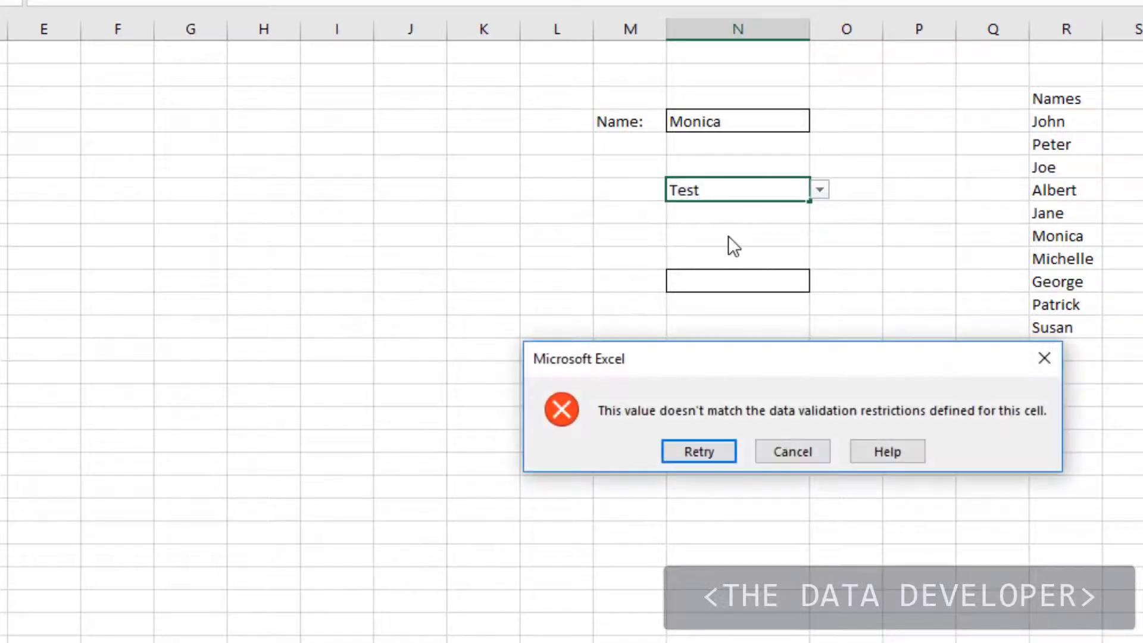
pyautogui.click(797, 458)
pyautogui.click(727, 233)
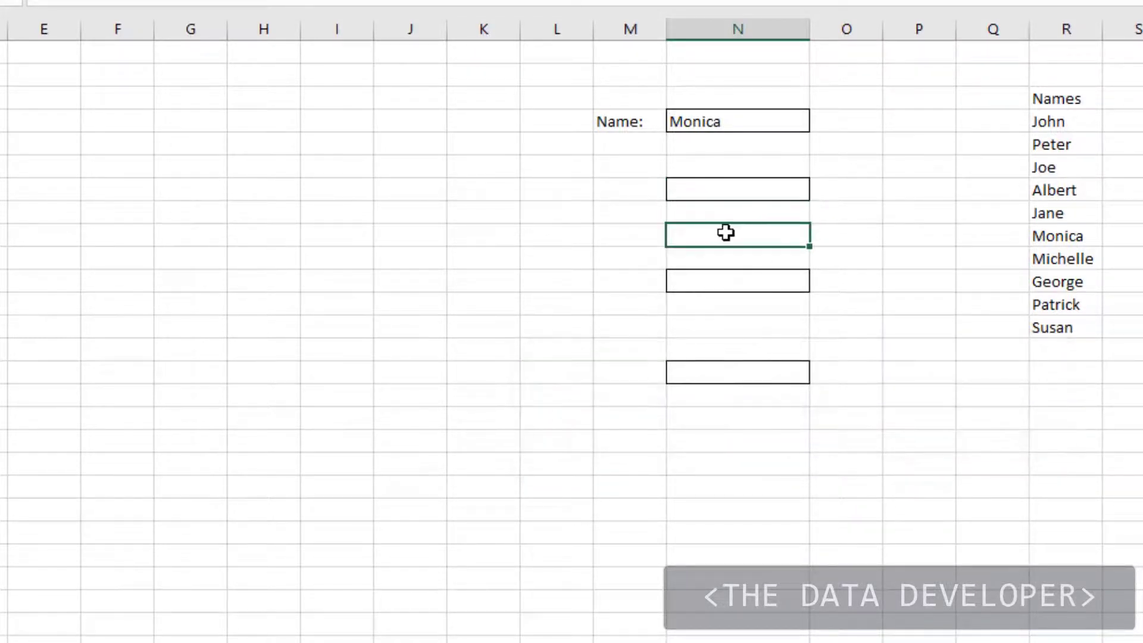
# Try to enter the unlisted text sdgsdg in cell N11 and discard it.
pyautogui.click(719, 279)
pyautogui.write('sdgsdg')
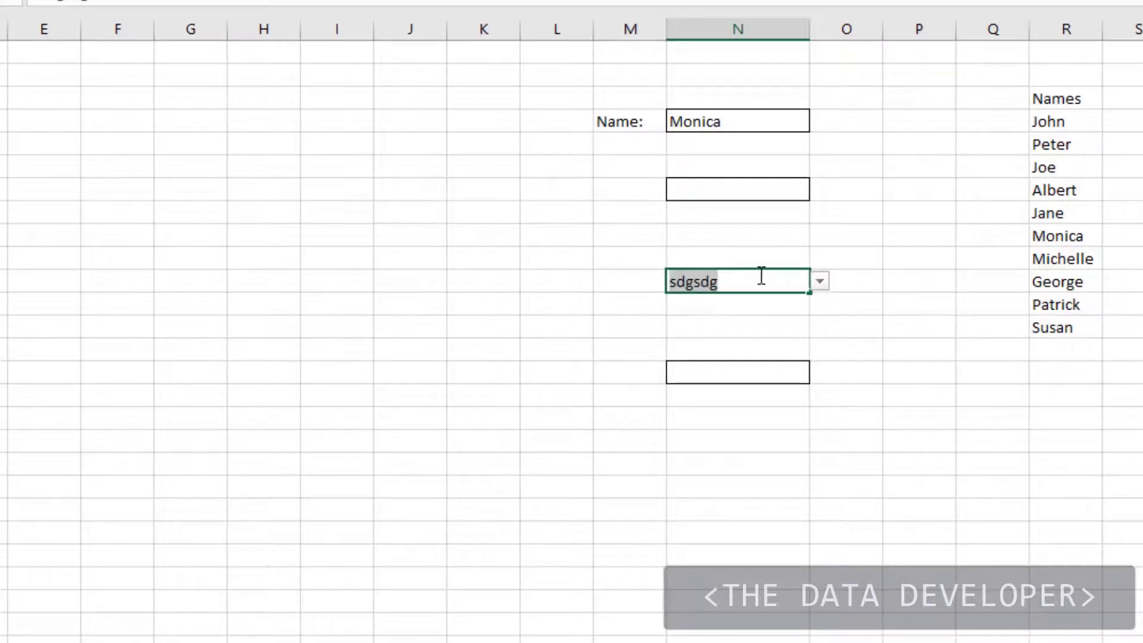
pyautogui.press('Escape')
# Give cell N7's data validation an input message titled Enter Name with the text "Please select a name".
pyautogui.click(769, 190)
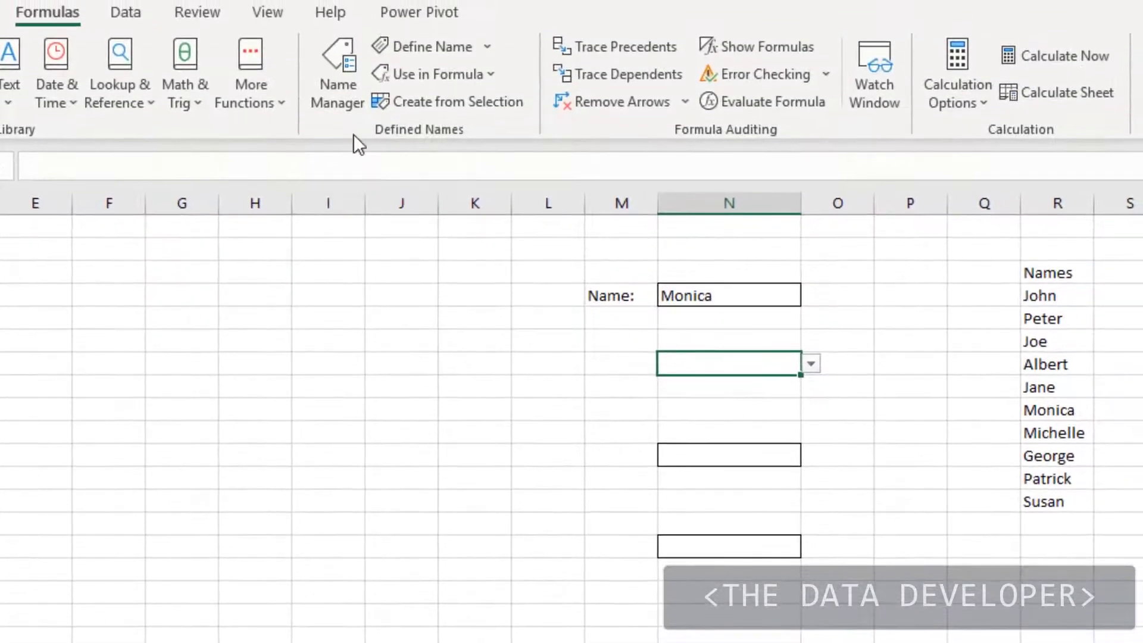
pyautogui.click(125, 14)
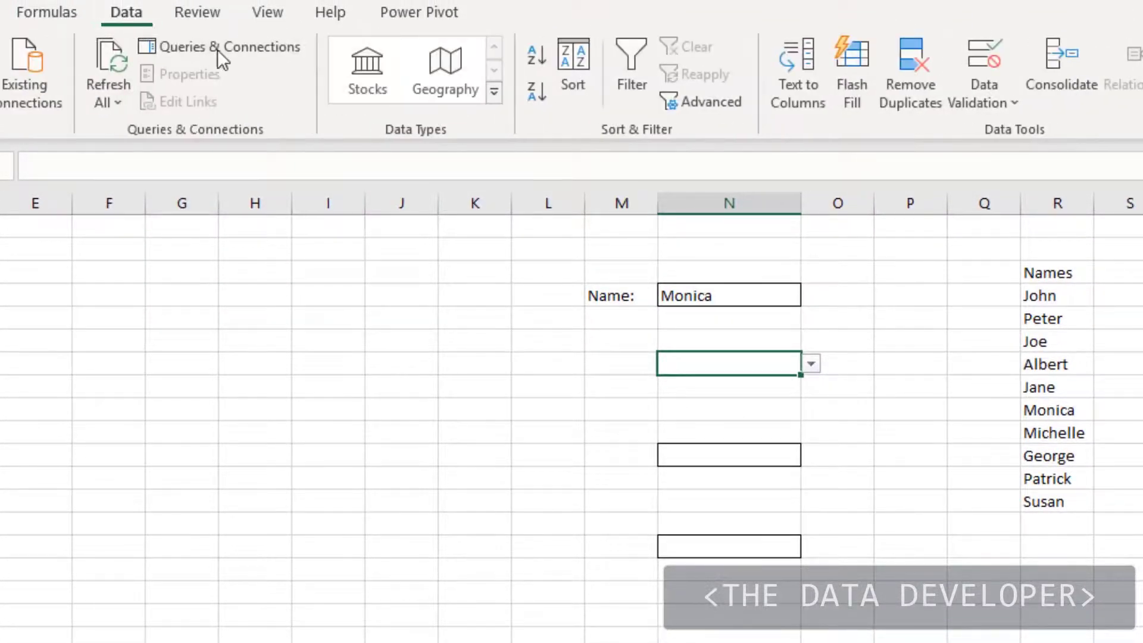
pyautogui.click(994, 81)
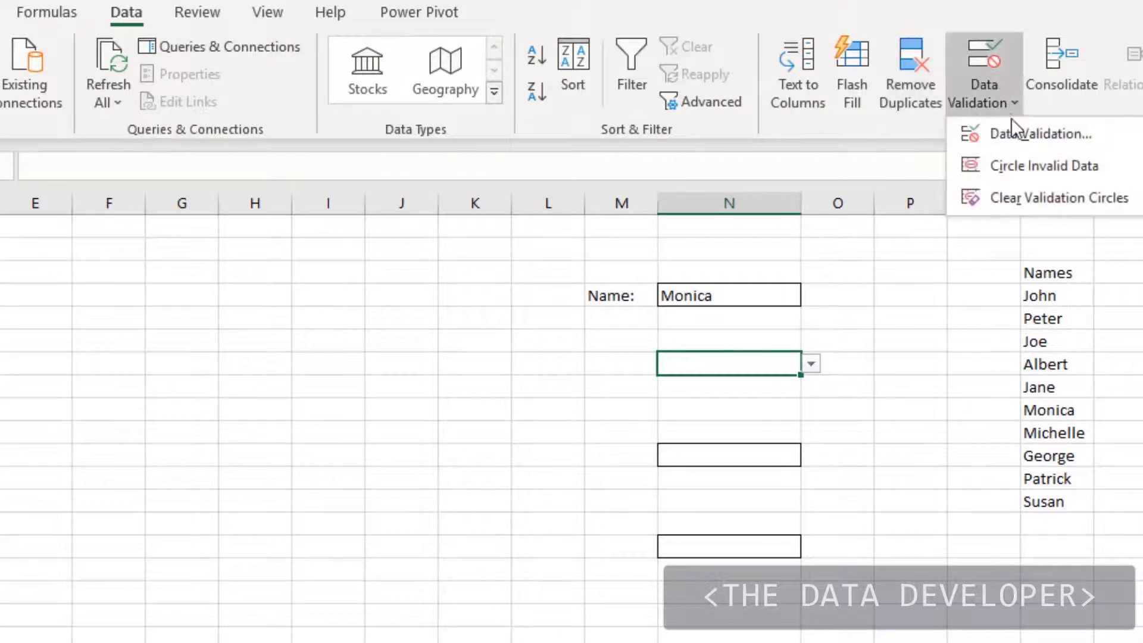
pyautogui.click(1016, 134)
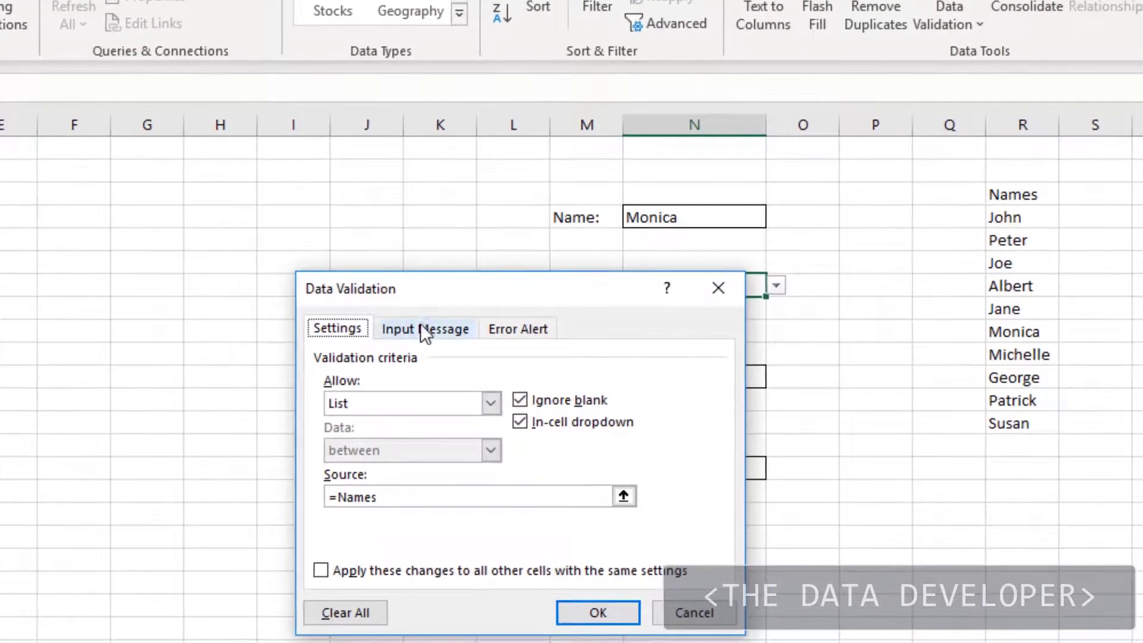
pyautogui.click(419, 331)
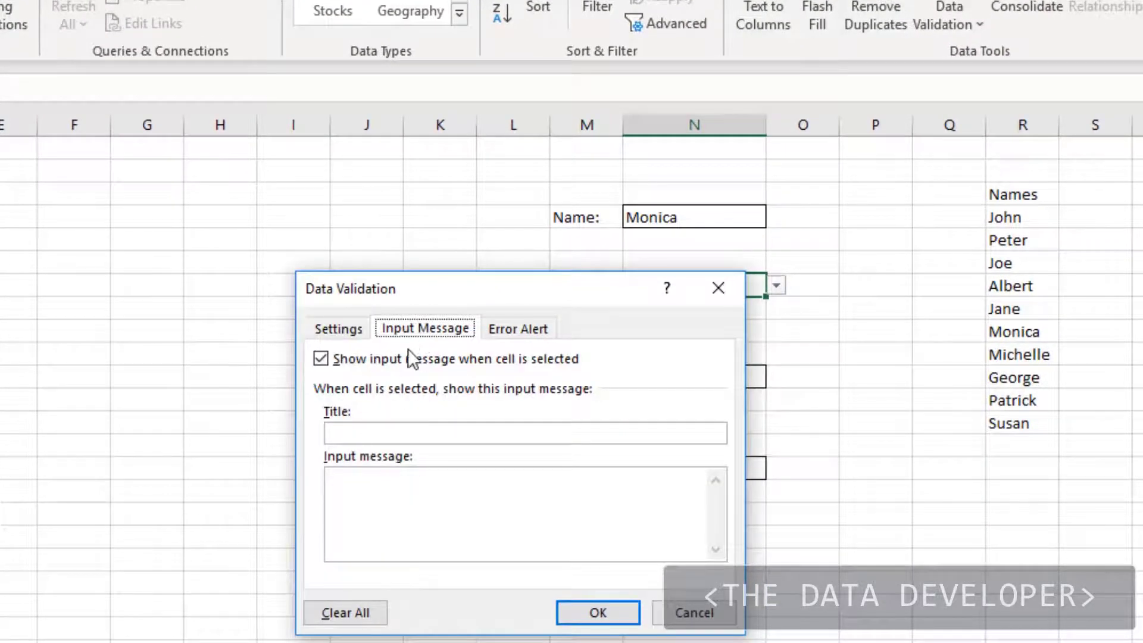
pyautogui.moveTo(541, 296); pyautogui.dragTo(532, 365)
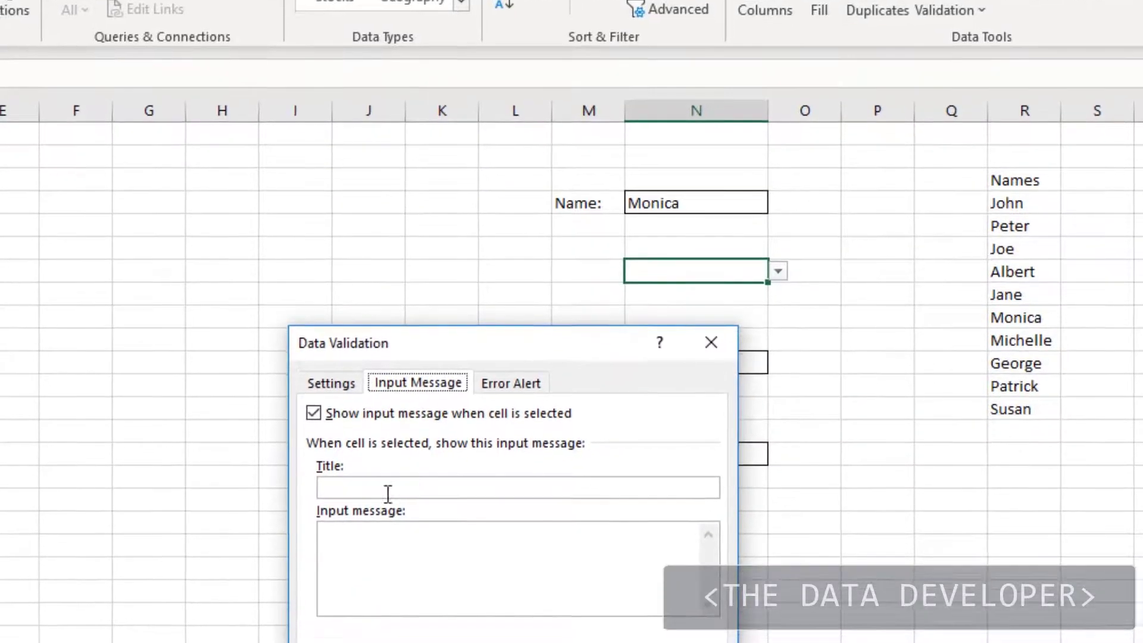
pyautogui.click(359, 488)
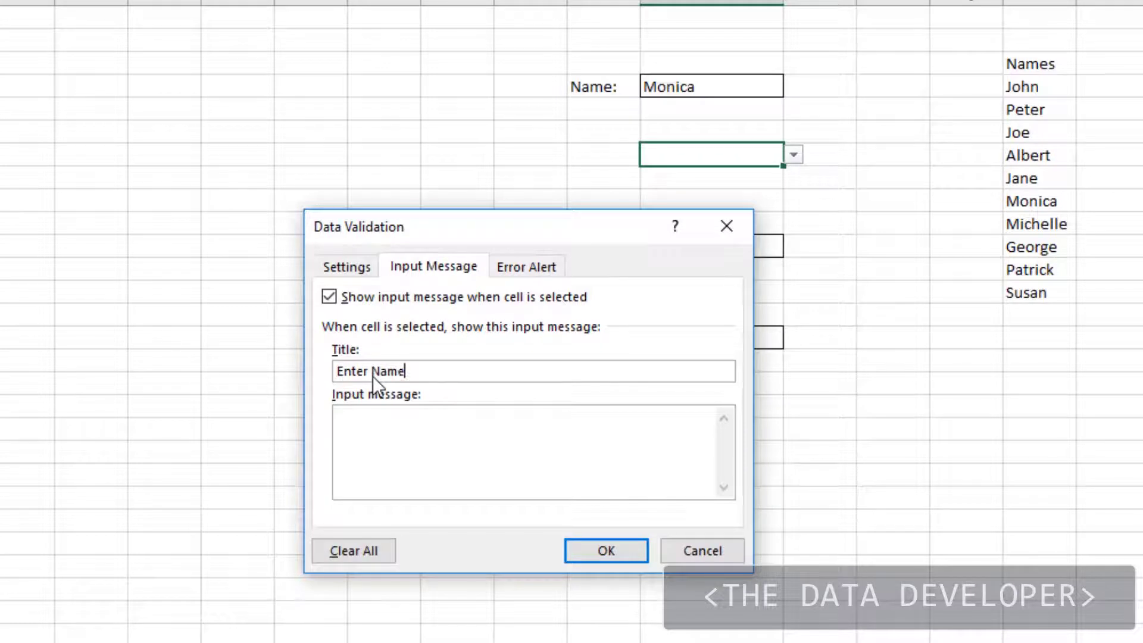
pyautogui.click(381, 430)
pyautogui.write('Please select a name')
pyautogui.click(592, 551)
# Check the input message on cell N7 and fill the cell with the second name from its drop-down list.
pyautogui.click(888, 133)
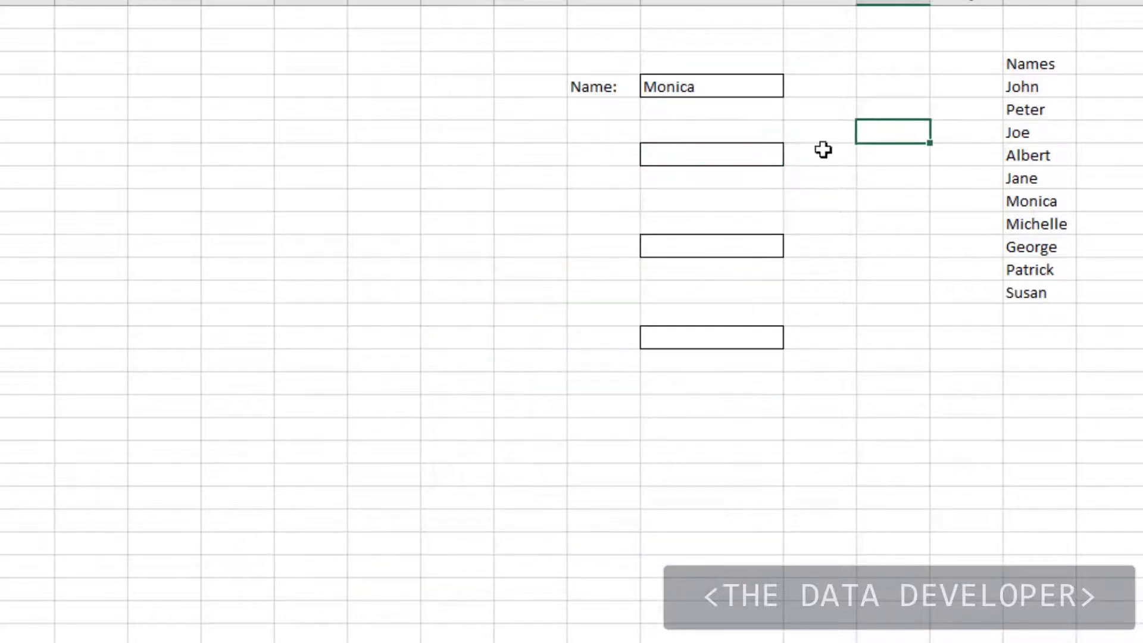
pyautogui.click(731, 157)
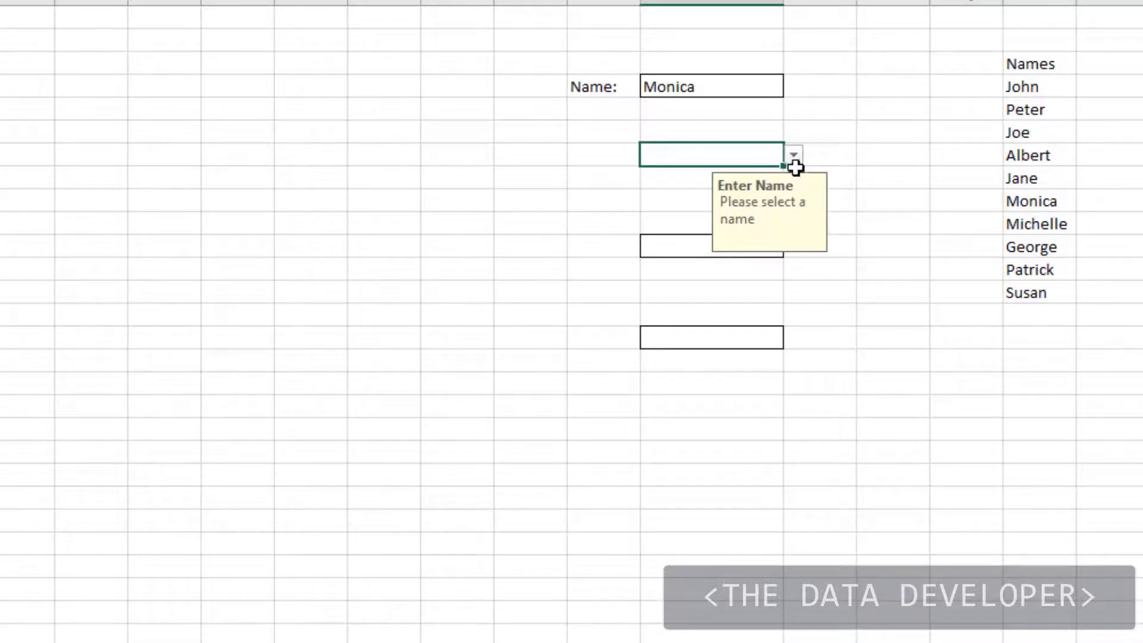
pyautogui.click(795, 157)
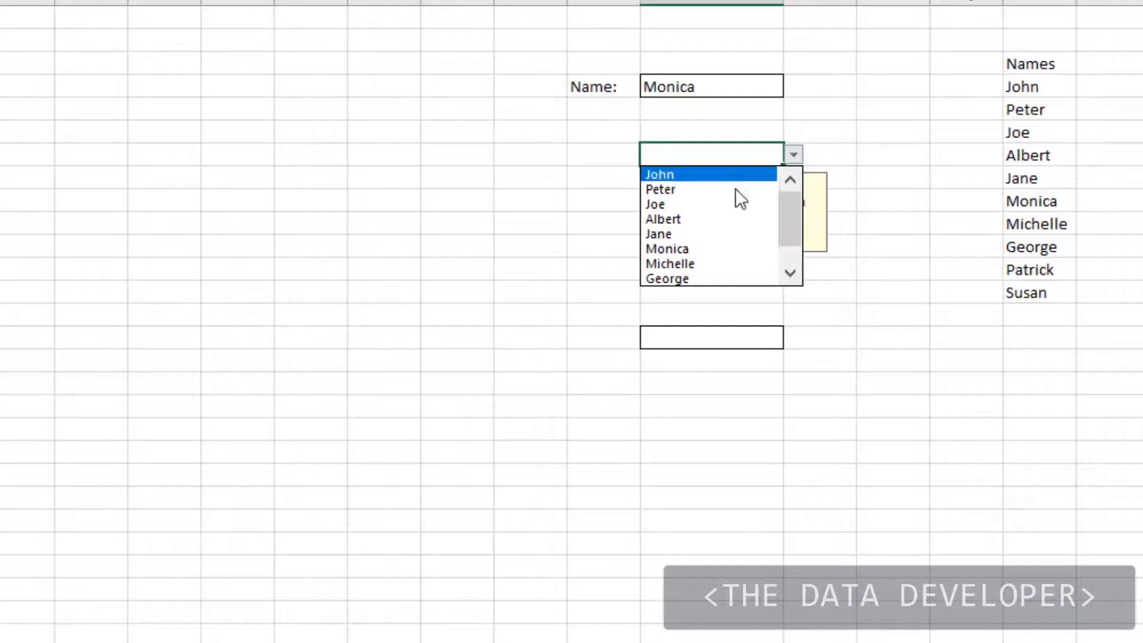
pyautogui.press('Escape')
pyautogui.write('Peter')
pyautogui.click(646, 218)
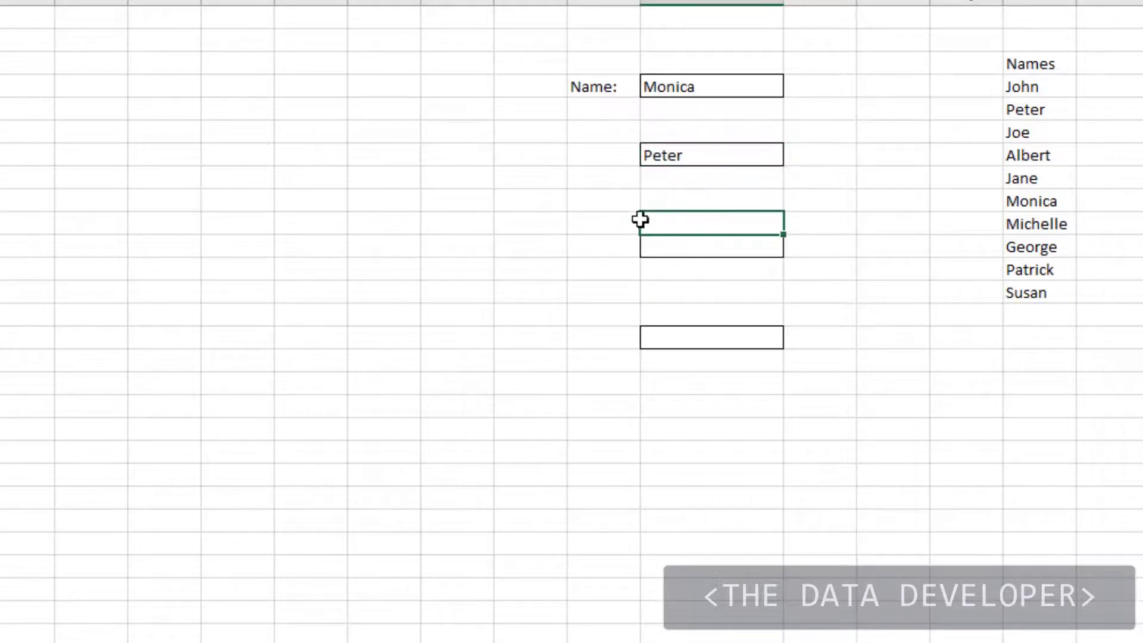
pyautogui.click(696, 177)
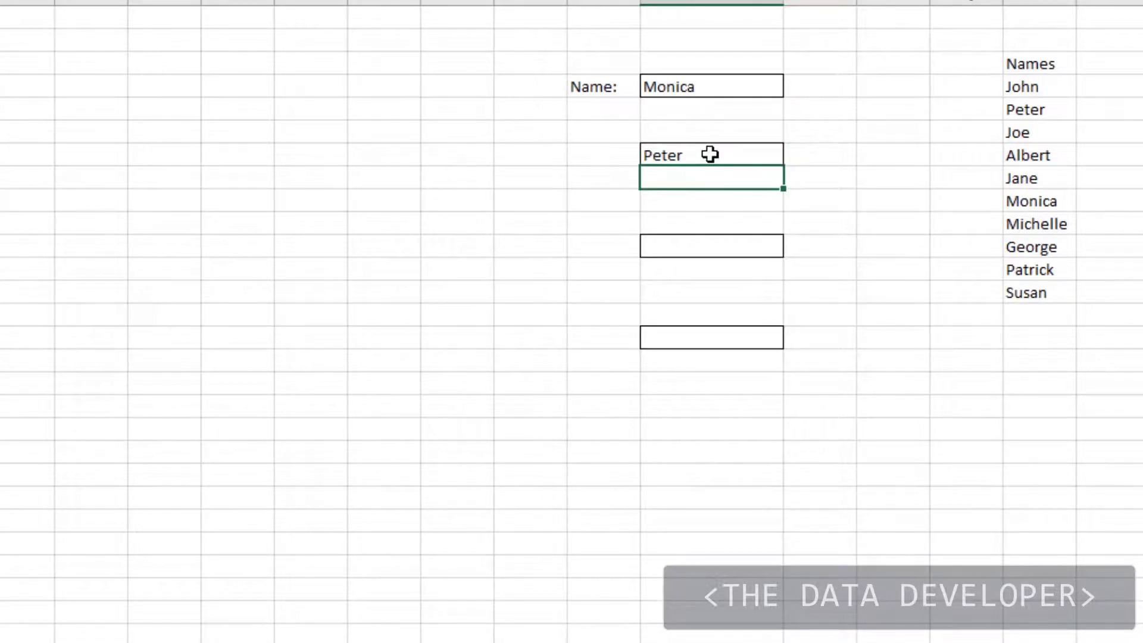
# Give cell N7's data validation an Information-style error alert titled Name with the message "Use List".
pyautogui.click(804, 116)
pyautogui.click(745, 151)
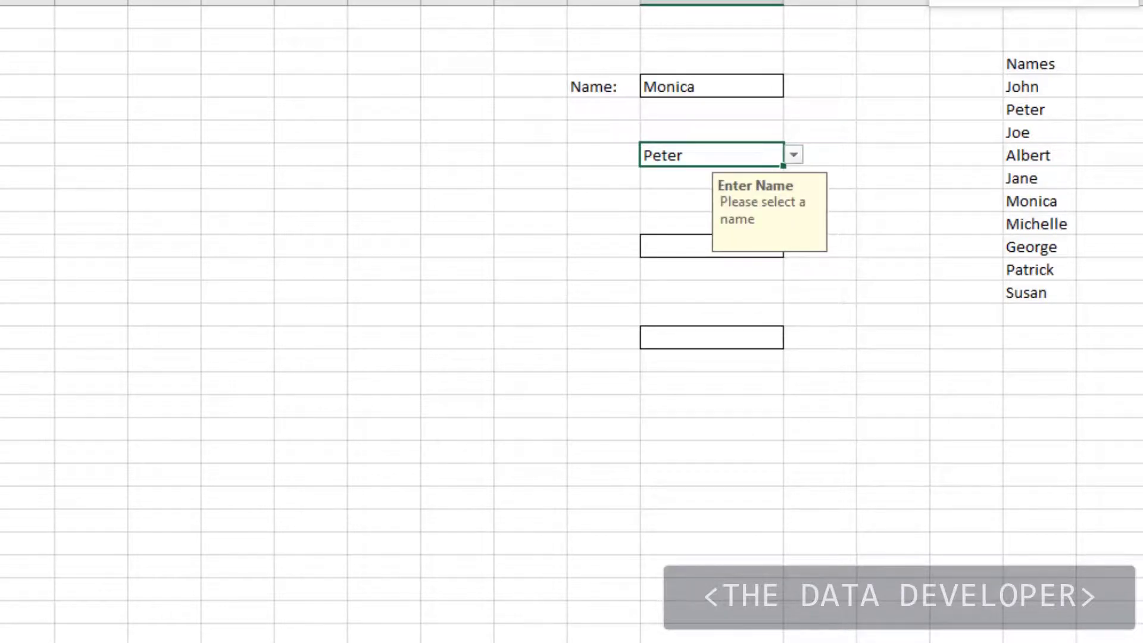
pyautogui.hotkey('alt', 'a')
pyautogui.press('v')
pyautogui.press('v')
pyautogui.click(528, 268)
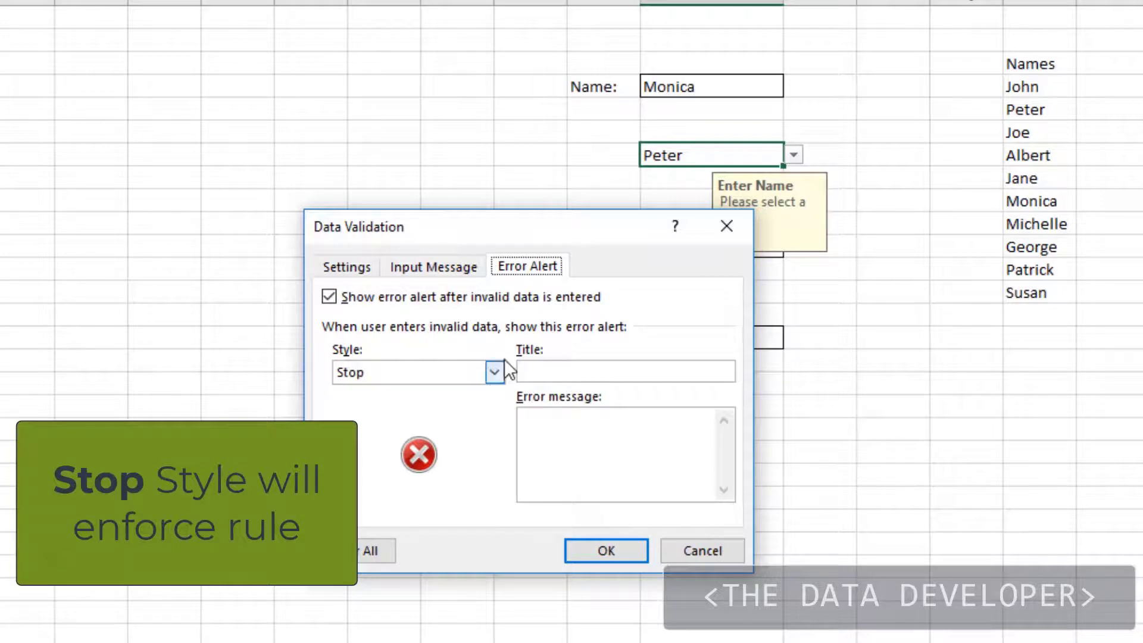
pyautogui.click(493, 374)
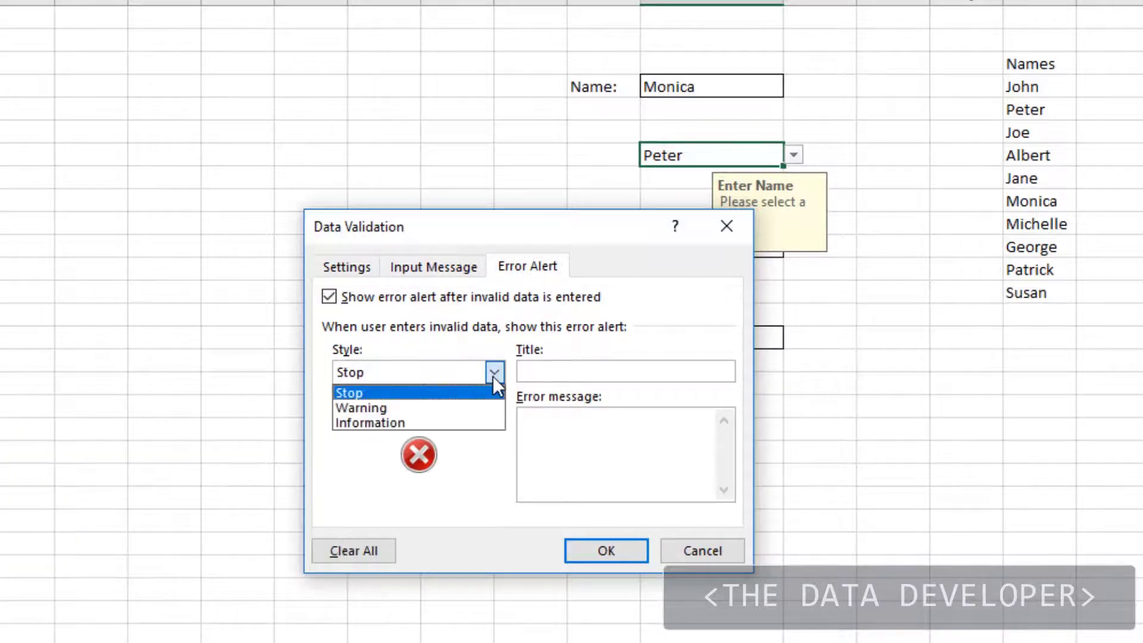
pyautogui.click(435, 420)
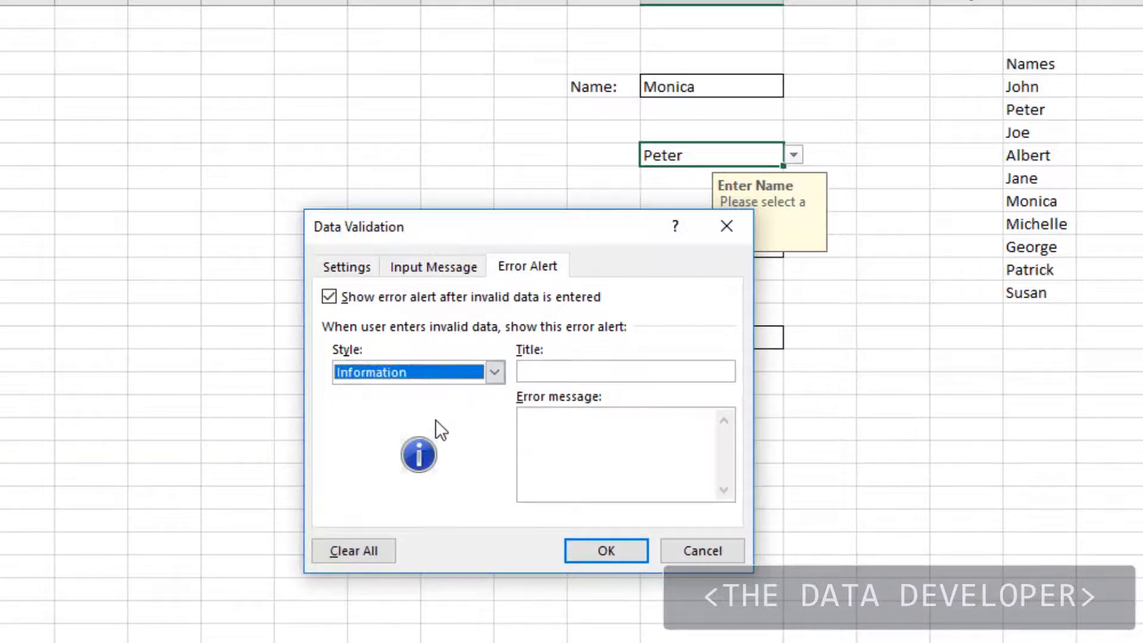
pyautogui.click(559, 372)
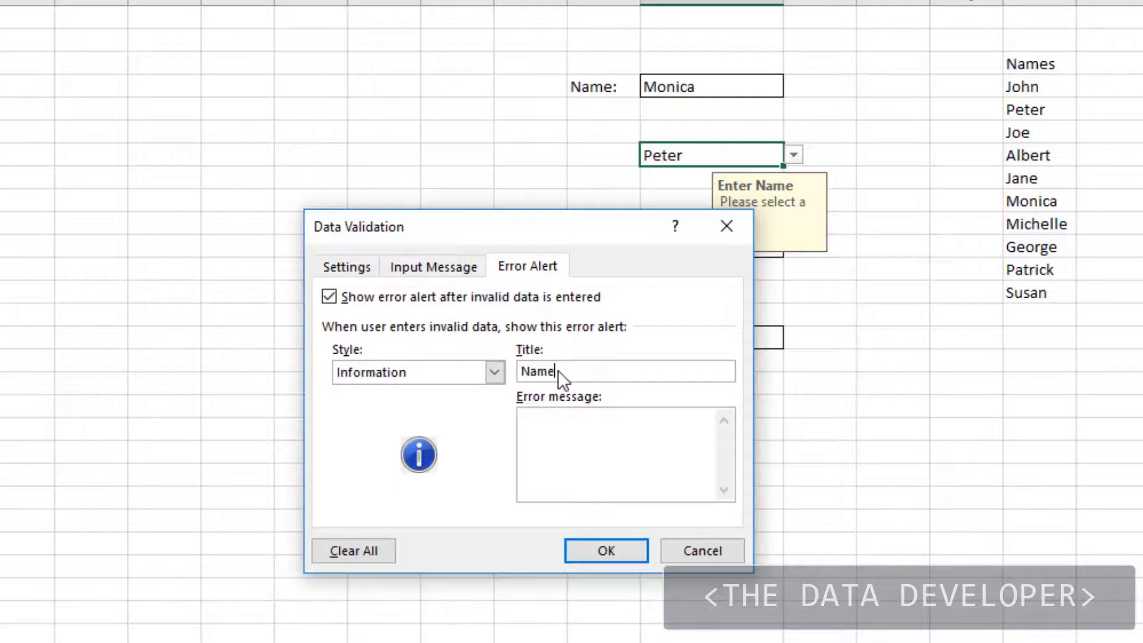
pyautogui.click(576, 437)
pyautogui.write('Use List')
pyautogui.click(614, 553)
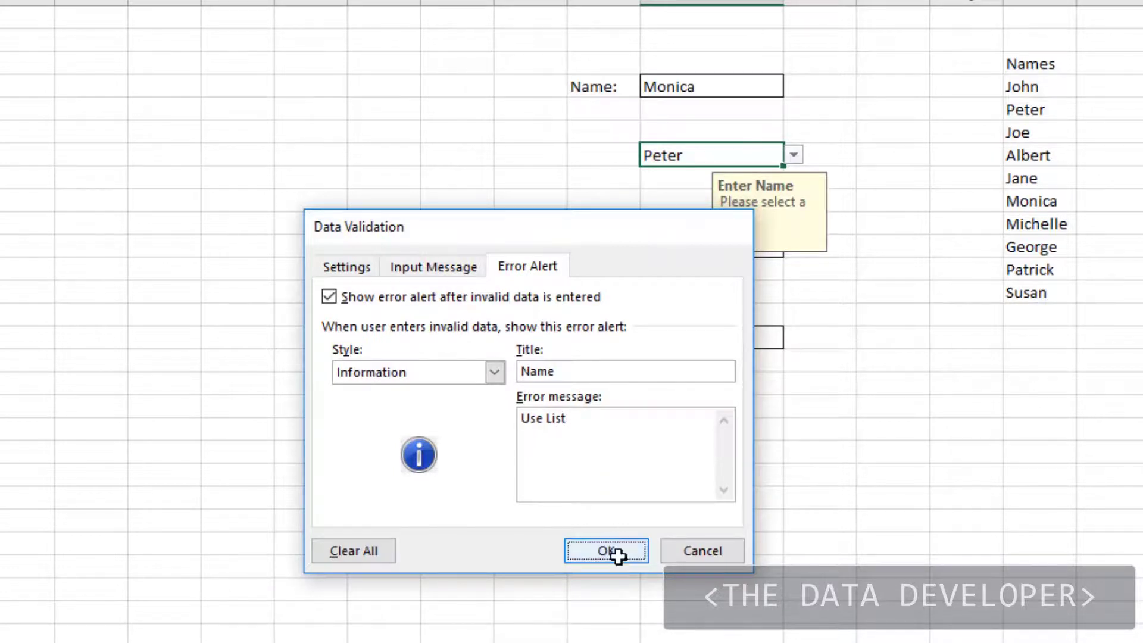
# Enter the unlisted value test in cell N7 and accept it despite the error alert.
pyautogui.click(898, 317)
pyautogui.click(761, 158)
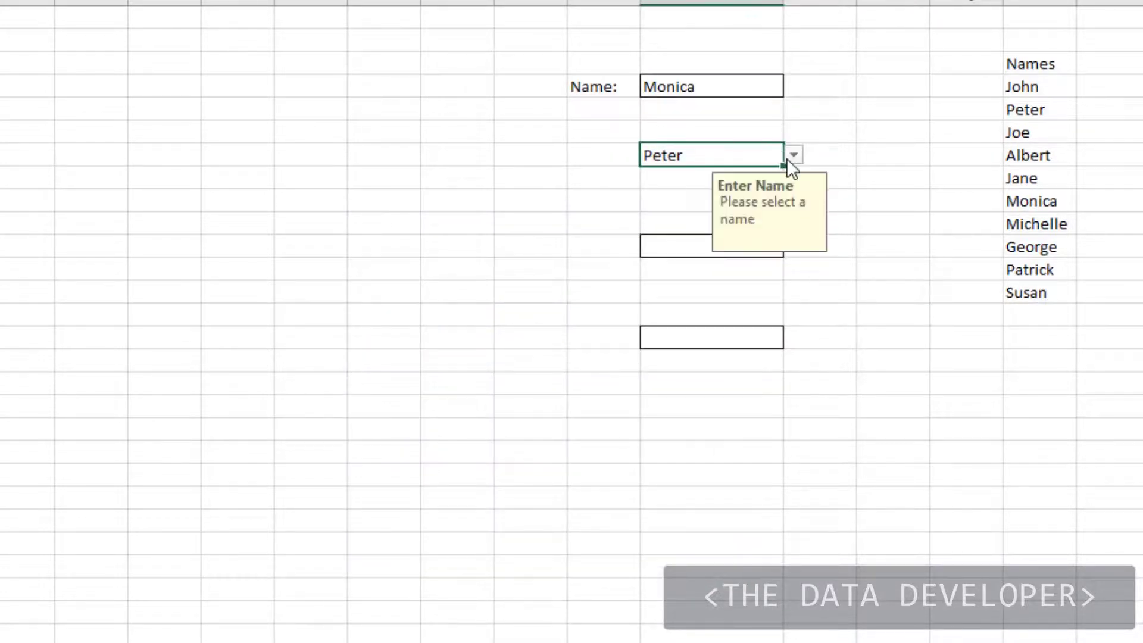
pyautogui.click(790, 157)
pyautogui.click(705, 165)
pyautogui.write('test')
pyautogui.press('Return')
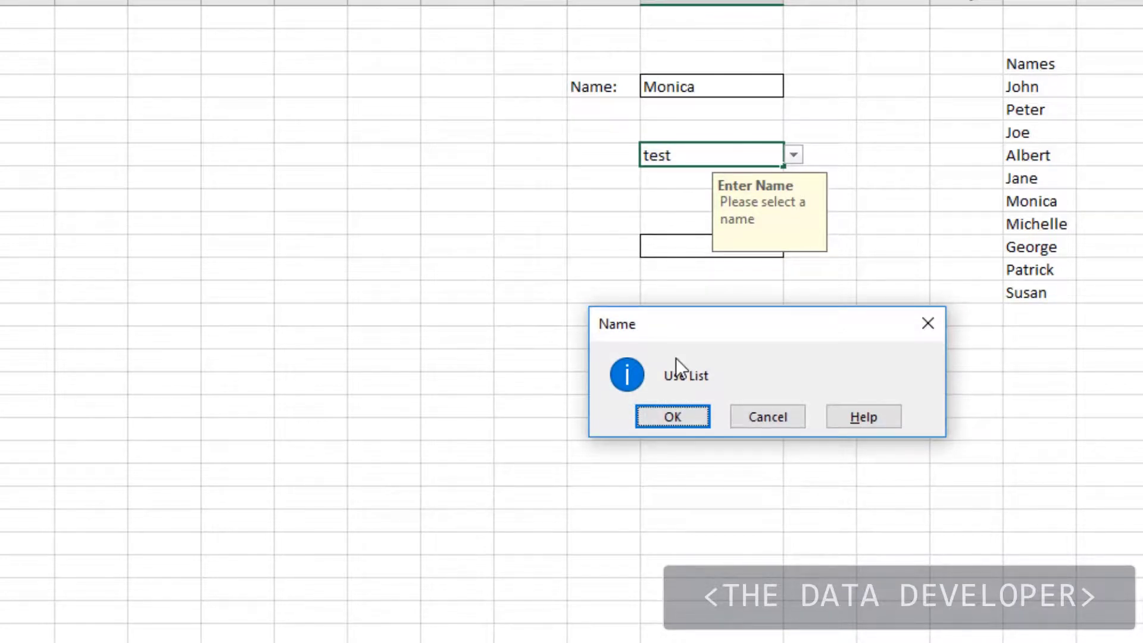
pyautogui.click(680, 415)
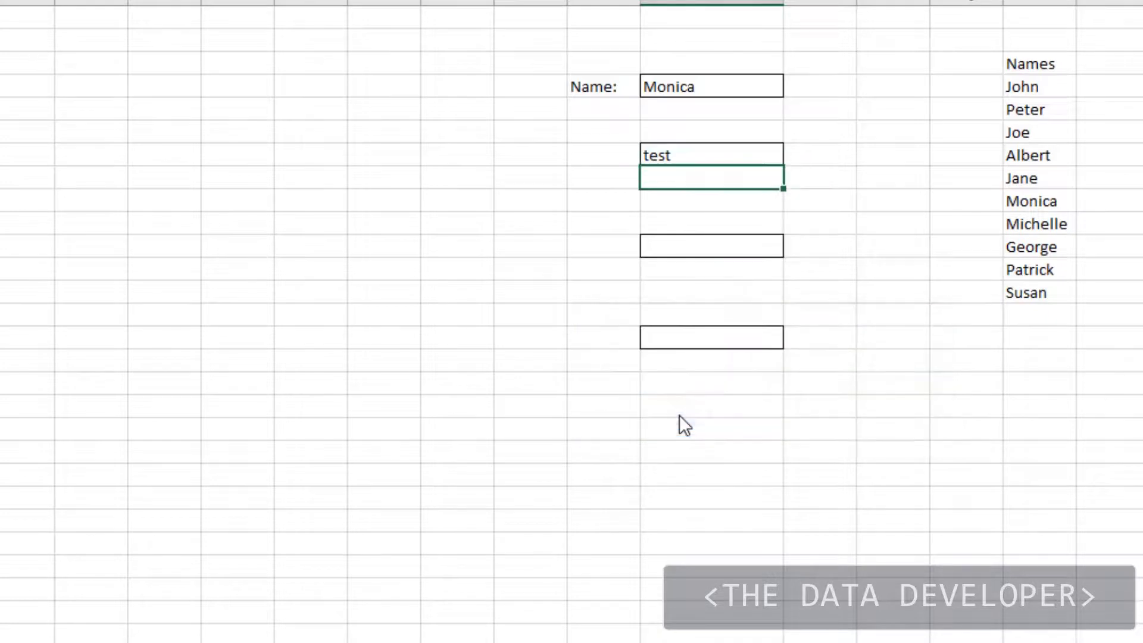
# Check cell N7 and circle the invalid data on the worksheet.
pyautogui.click(747, 202)
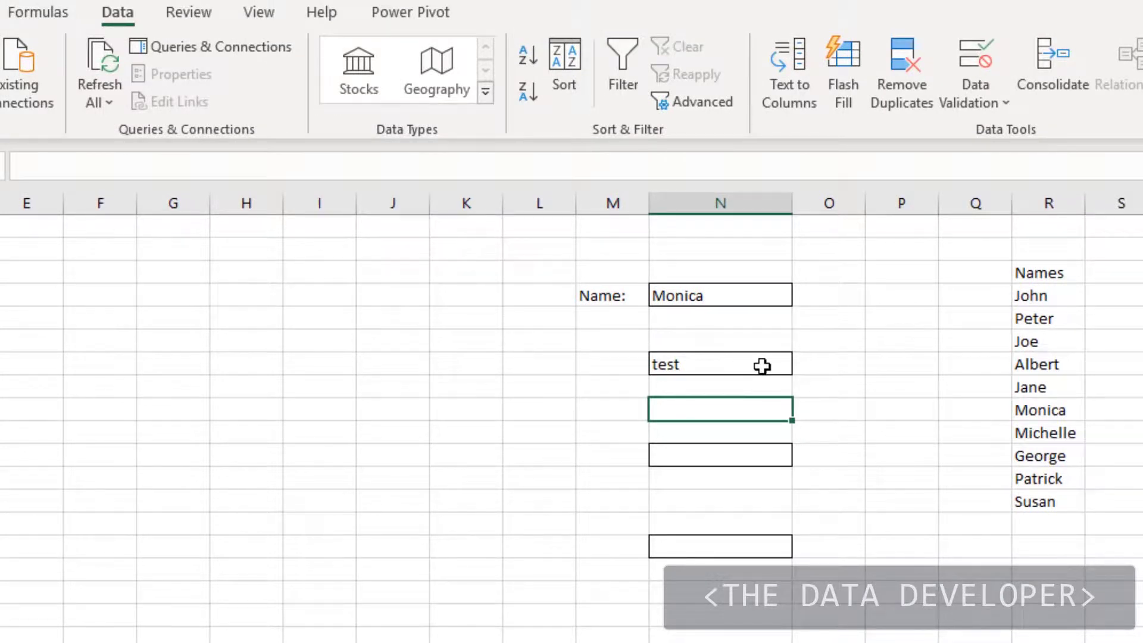
pyautogui.click(763, 365)
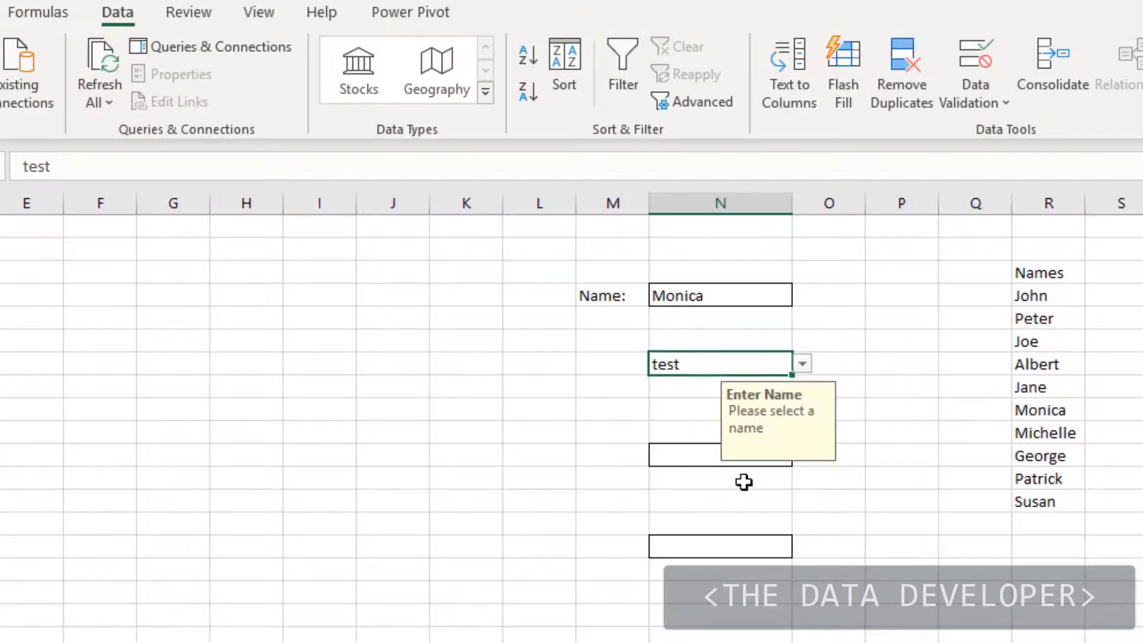
pyautogui.click(690, 411)
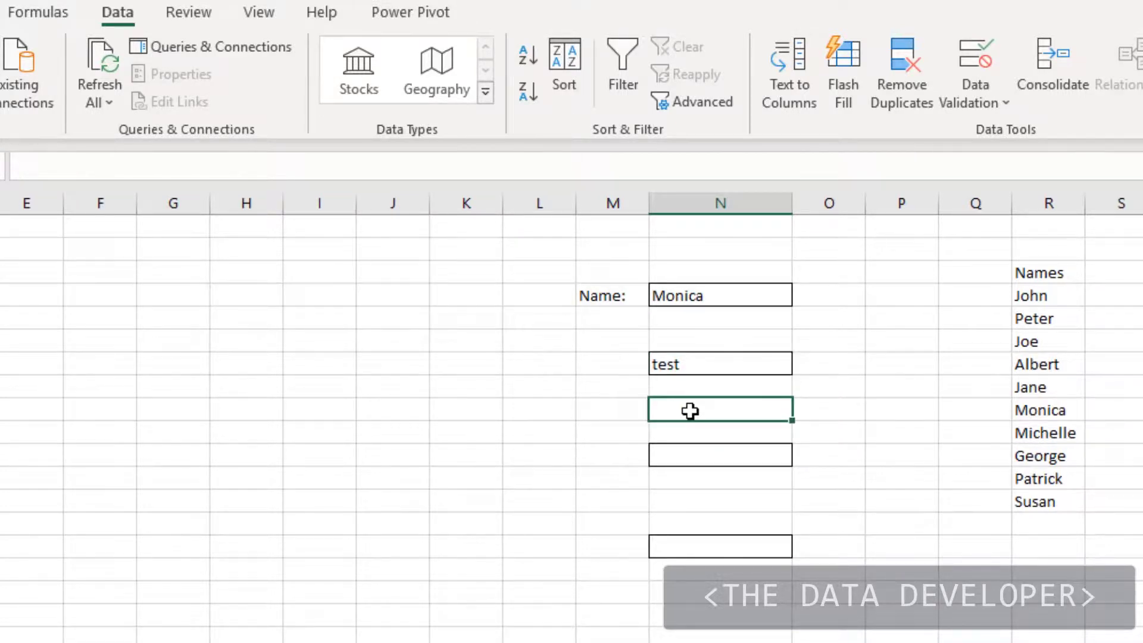
pyautogui.click(1005, 108)
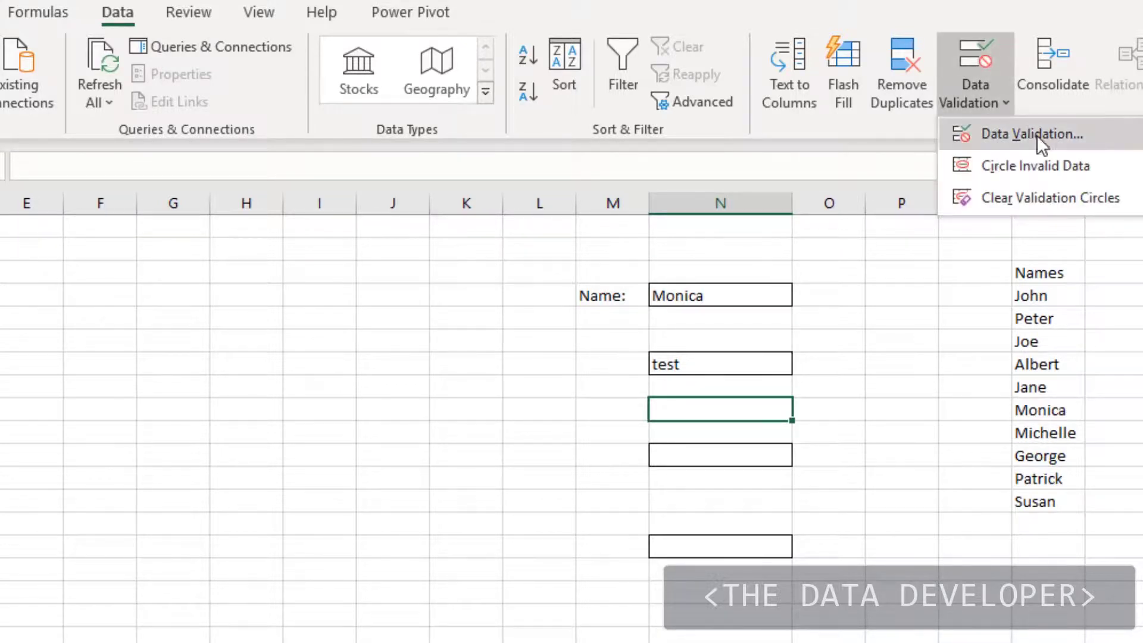
pyautogui.click(1066, 159)
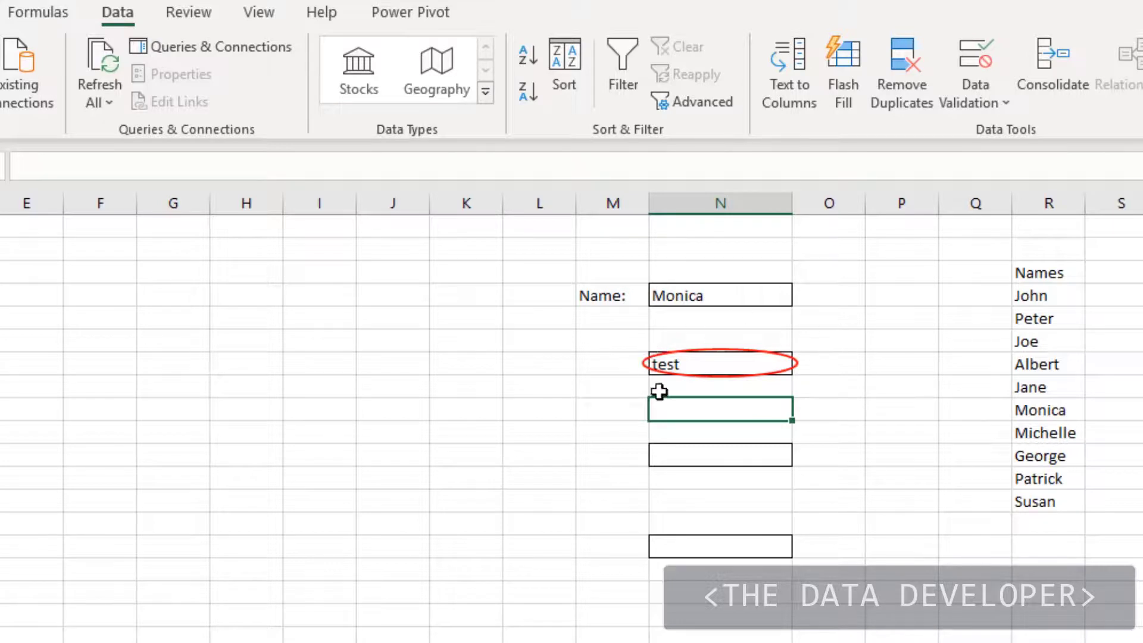
# Fill cell N7 with the fifth name from its drop-down list and circle invalid data again.
pyautogui.click(786, 366)
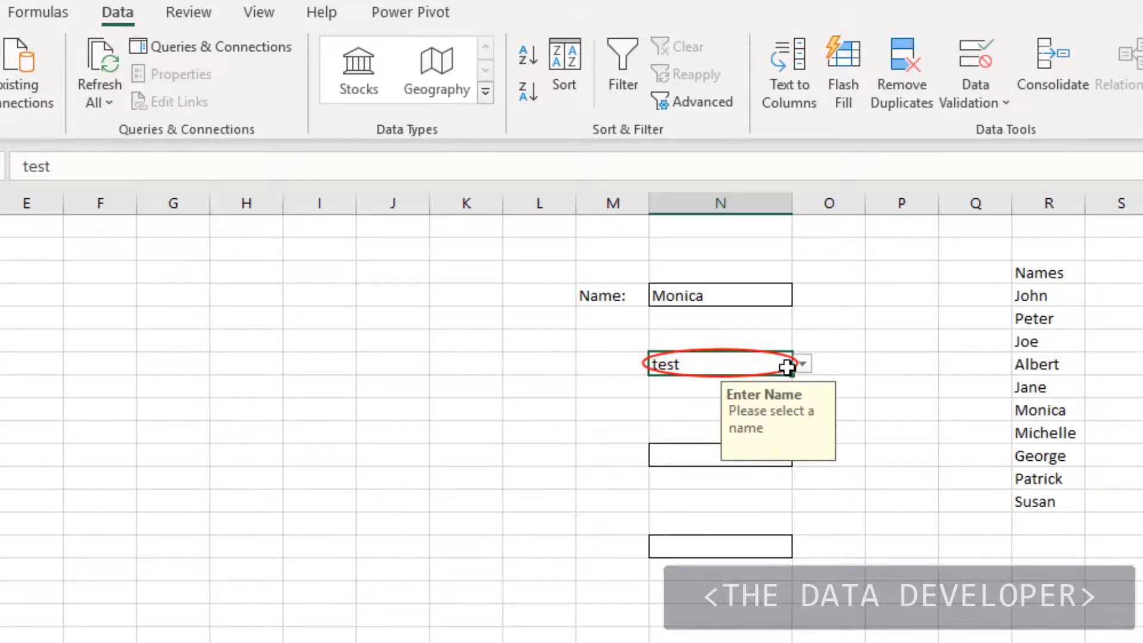
pyautogui.click(803, 367)
pyautogui.click(712, 443)
pyautogui.click(983, 110)
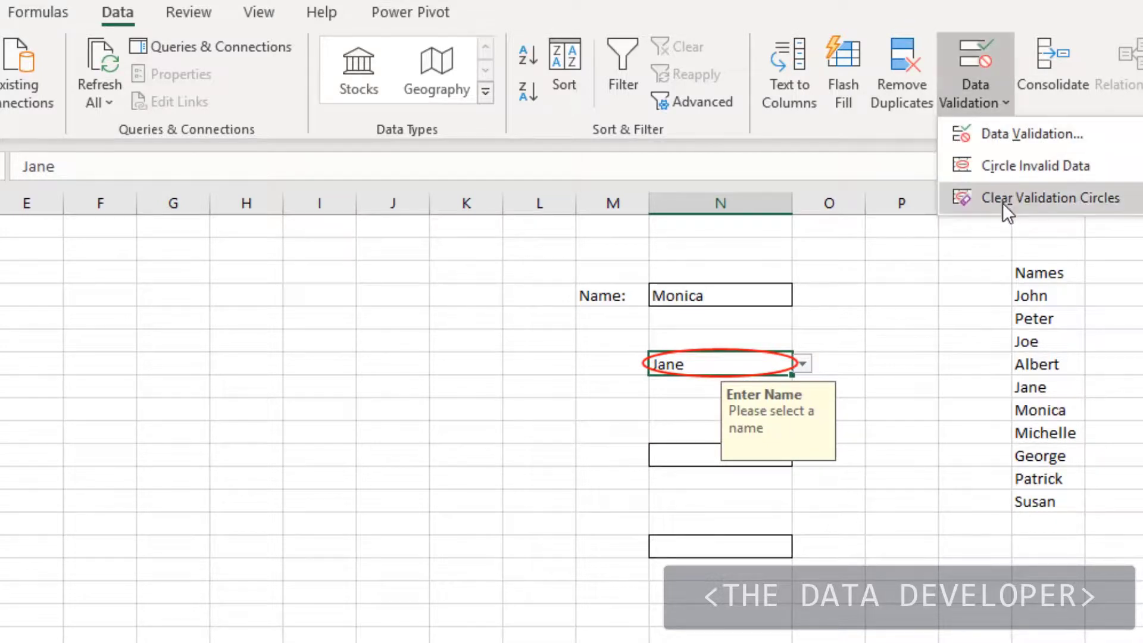
pyautogui.click(1022, 174)
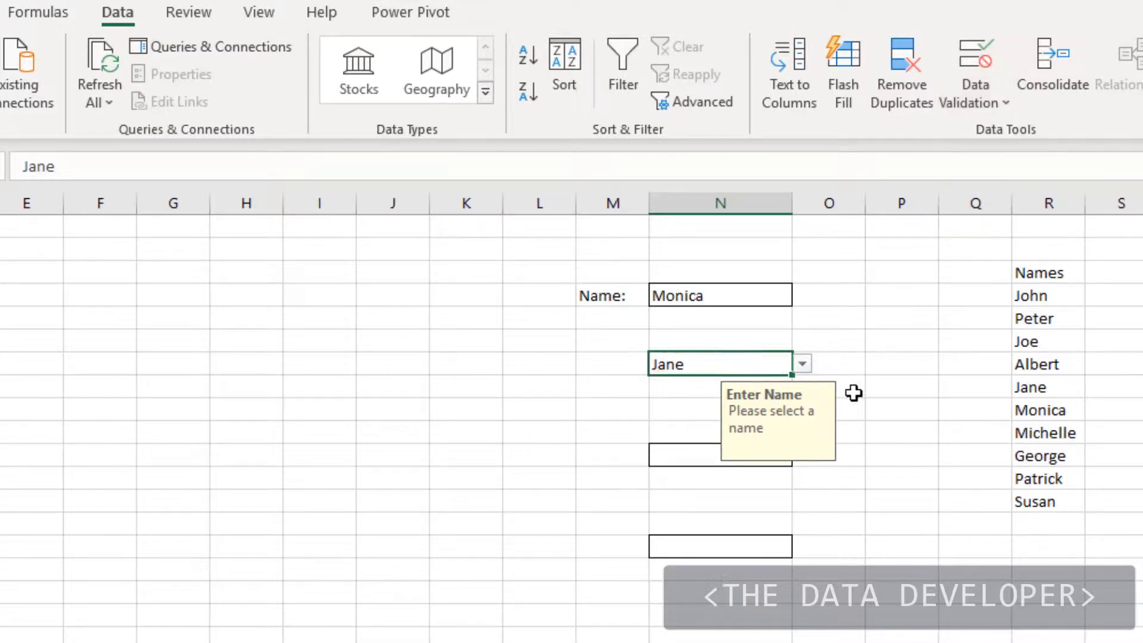
# Apply an outline border to cell N18.
pyautogui.click(875, 416)
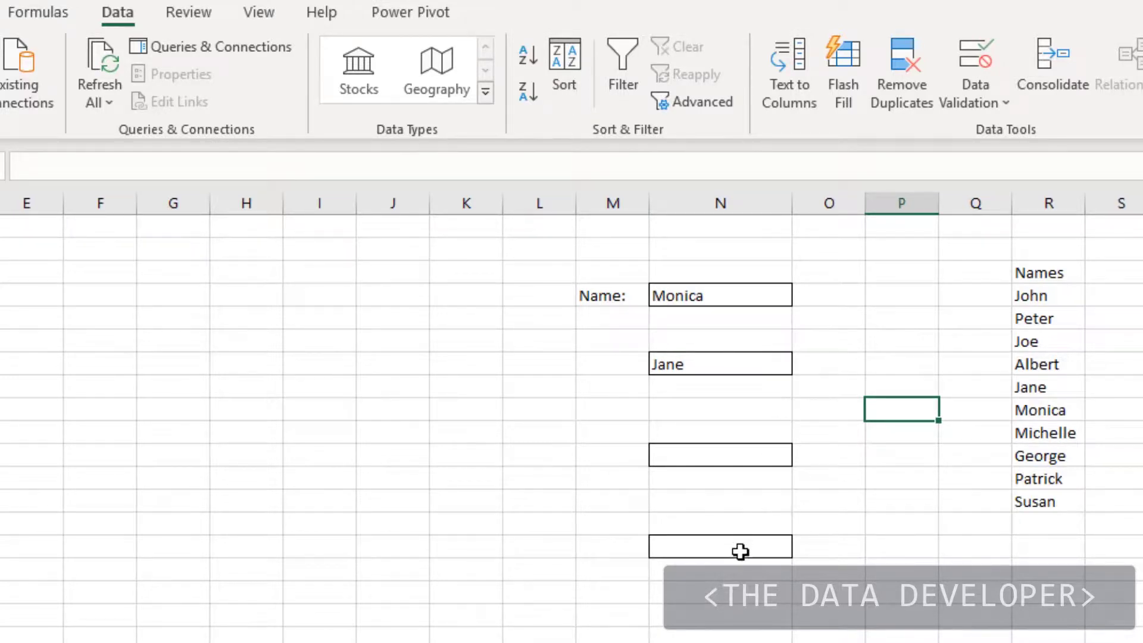
pyautogui.click(717, 613)
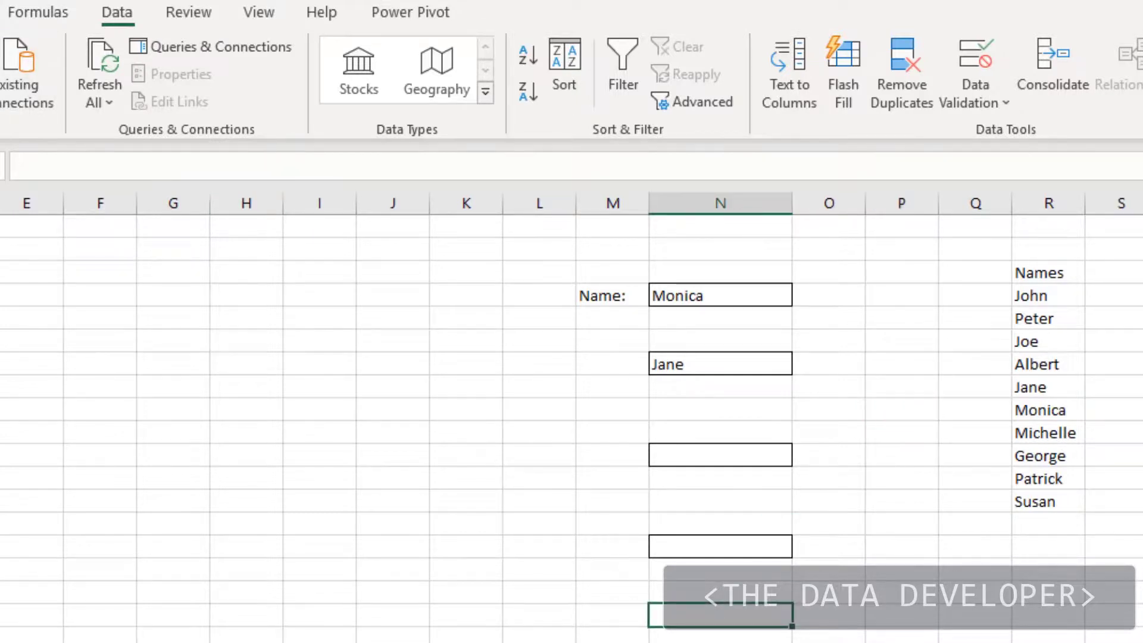
pyautogui.click(1, 12)
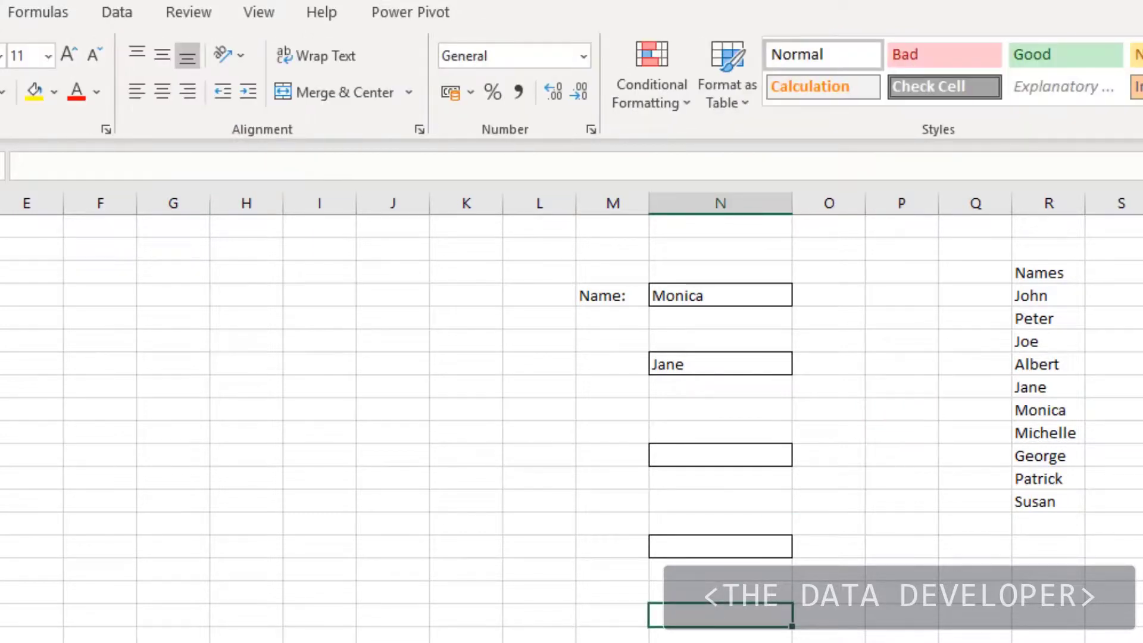
pyautogui.click(888, 588)
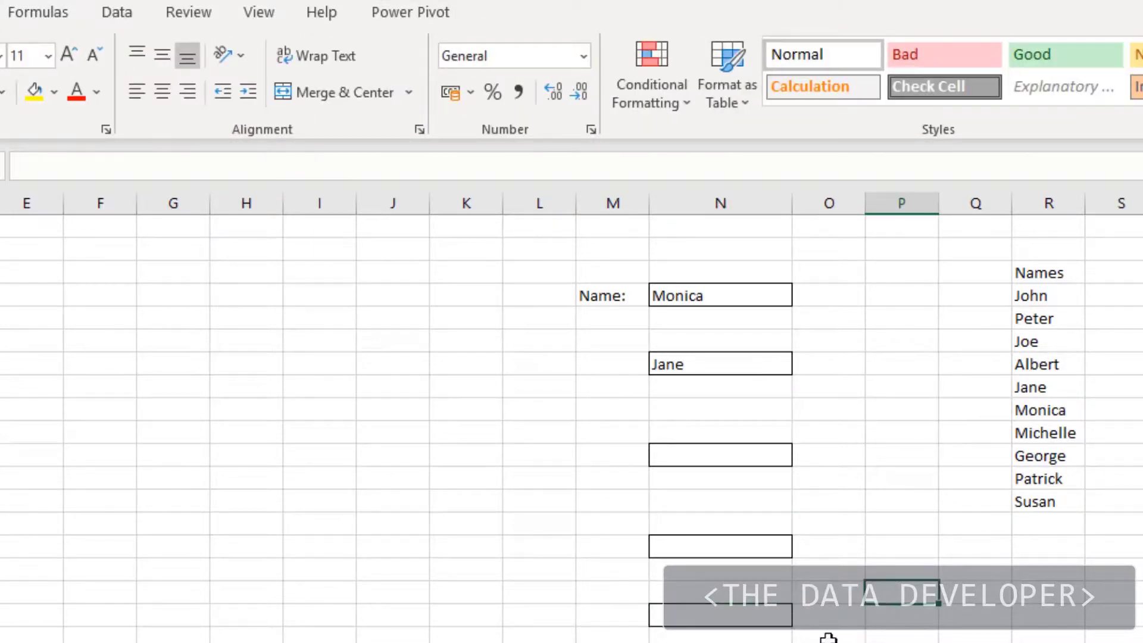
# Open the data validation settings for cell N18 and set the allowed type to Whole number.
pyautogui.click(755, 614)
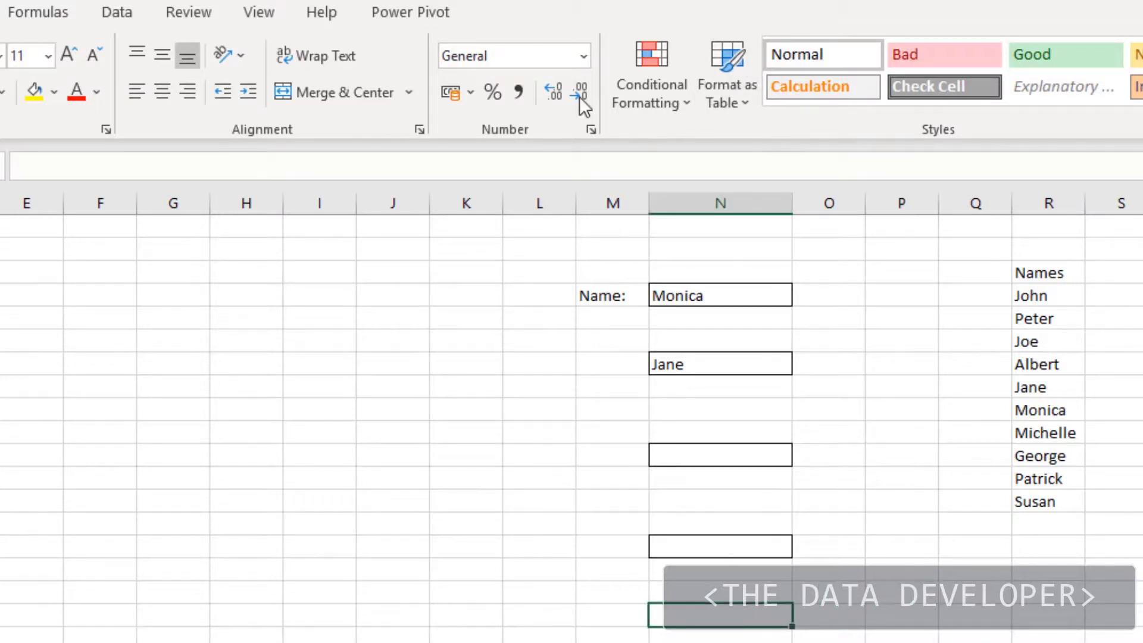
pyautogui.click(117, 13)
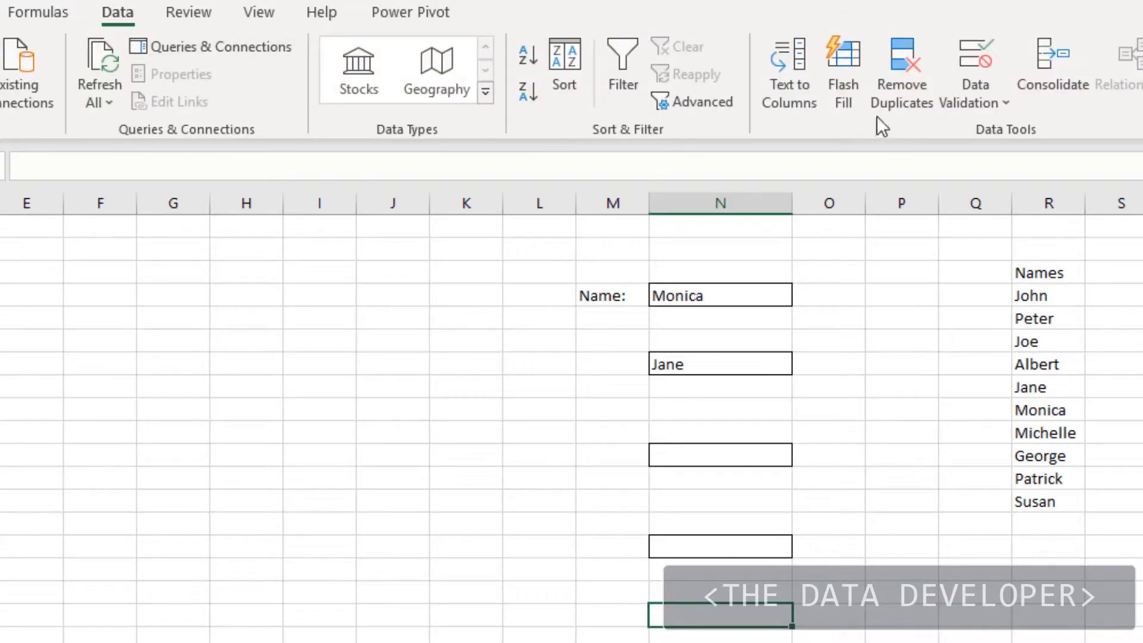
pyautogui.click(969, 101)
pyautogui.click(1001, 128)
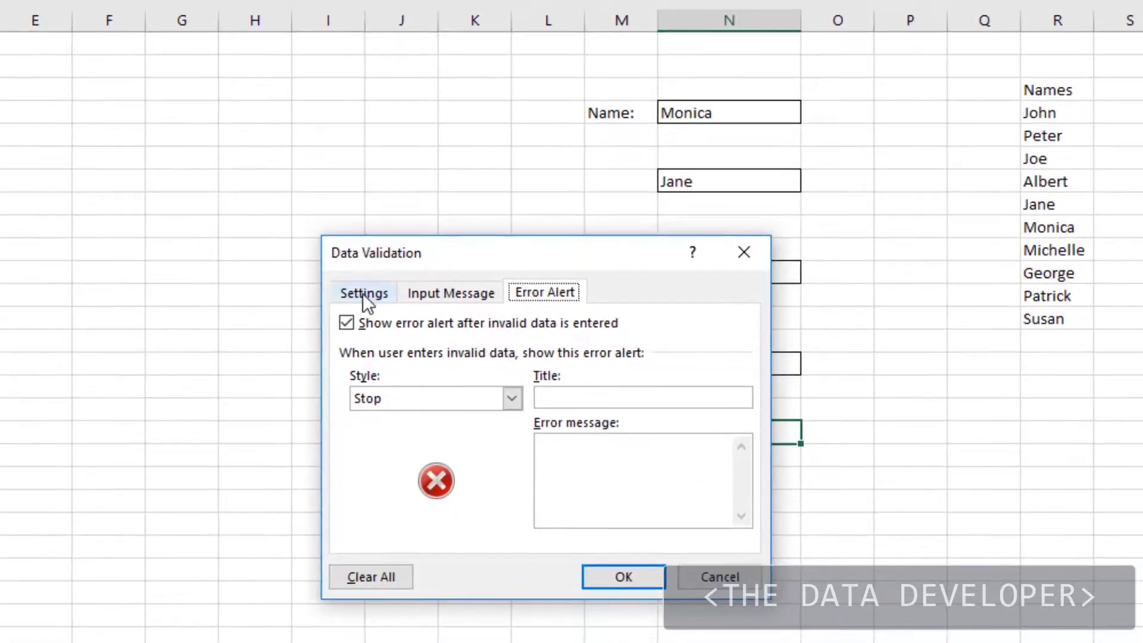
pyautogui.click(365, 295)
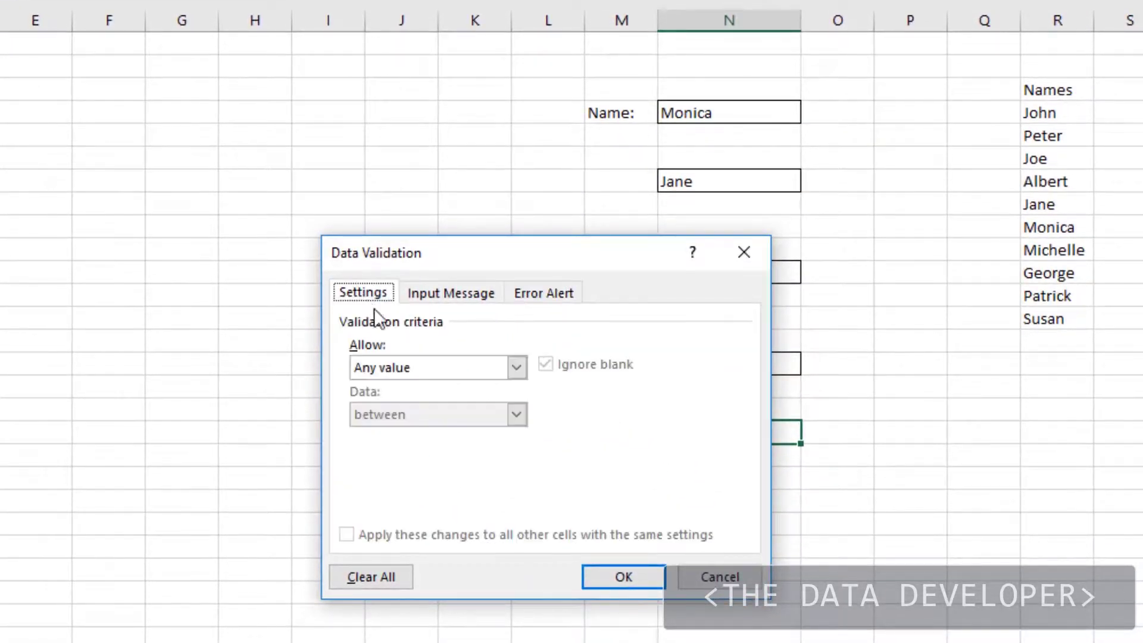
pyautogui.click(518, 367)
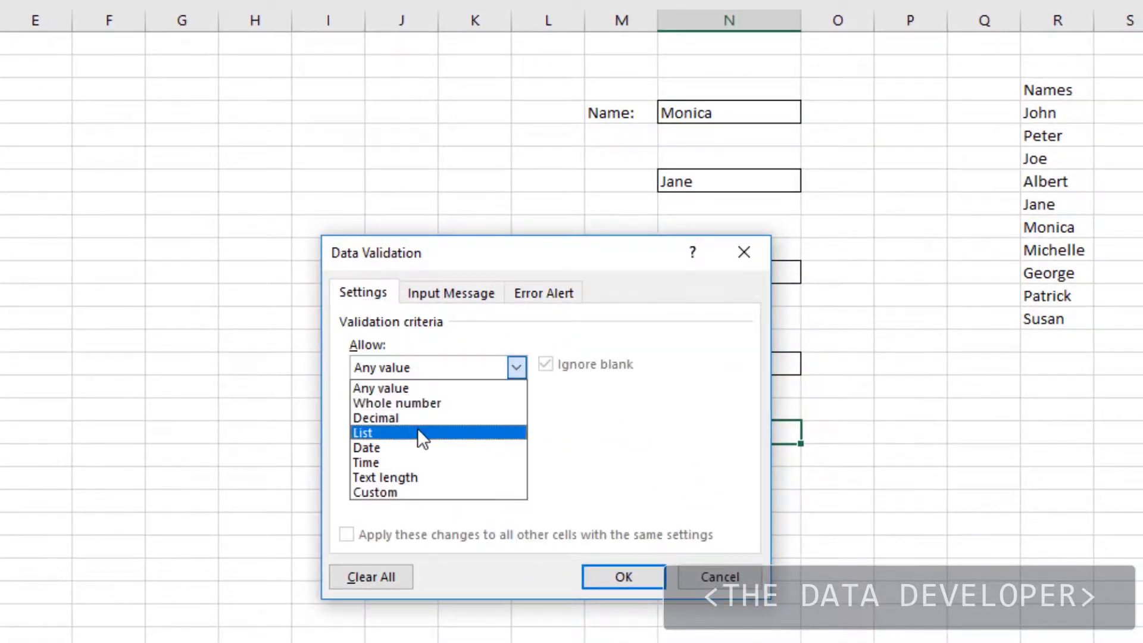
pyautogui.click(461, 408)
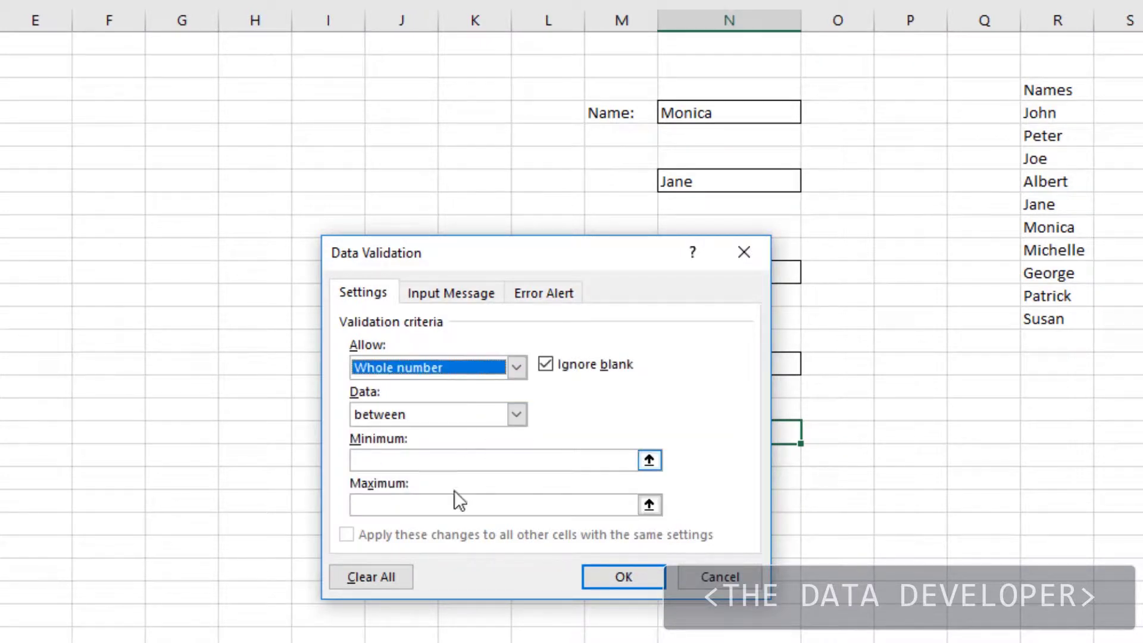
# Switch cell N18's allowed type to Text length and set the maximum to 50.
pyautogui.click(516, 366)
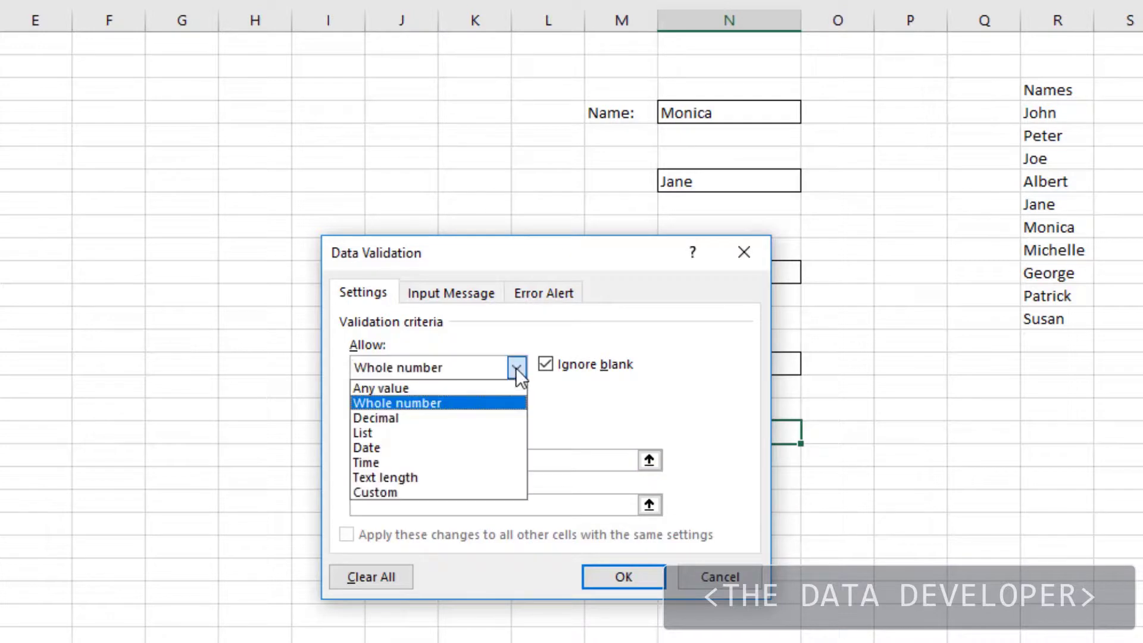
pyautogui.click(491, 478)
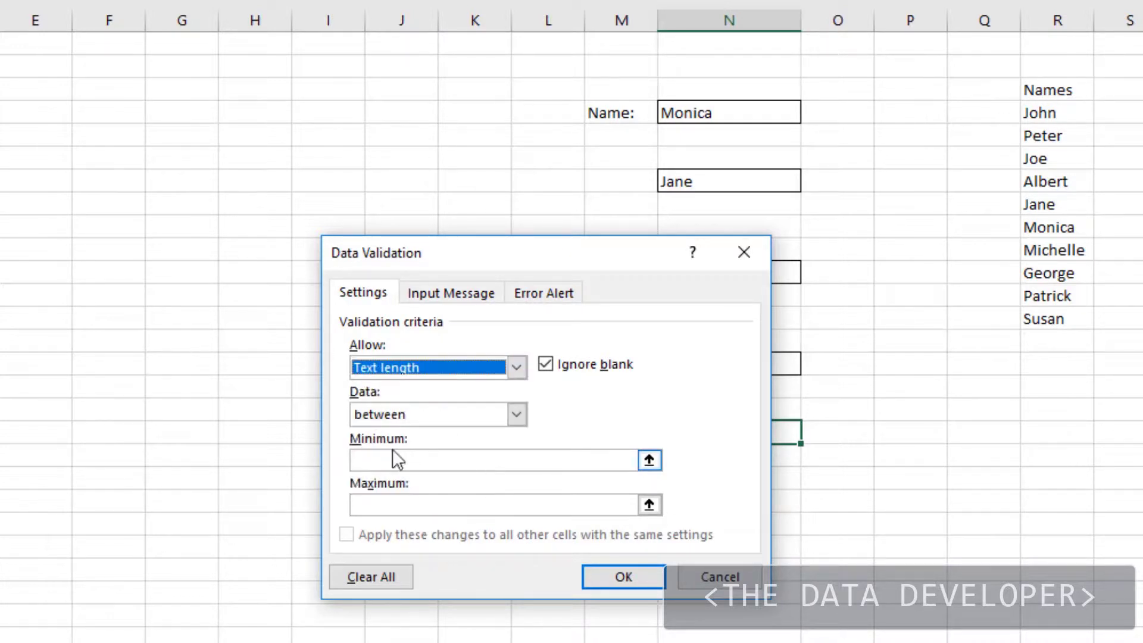
pyautogui.click(397, 503)
pyautogui.click(397, 502)
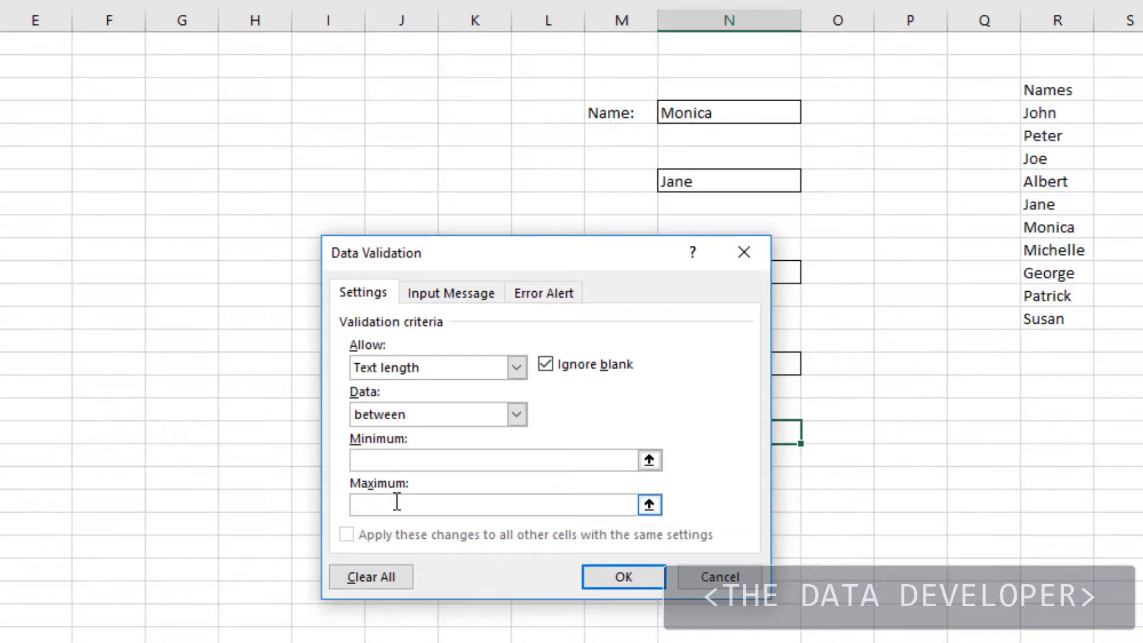
pyautogui.write('50')
# Set cell N18's allowed type back to Whole number, fill in the minimum, and apply the validation rule.
pyautogui.click(449, 366)
pyautogui.click(441, 401)
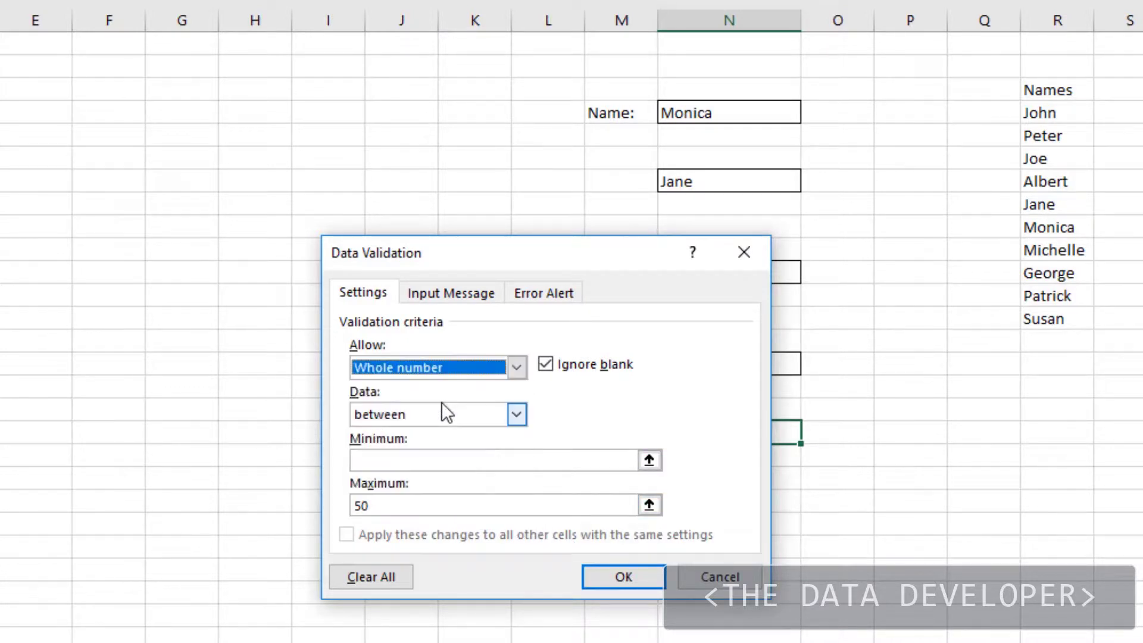
pyautogui.click(394, 461)
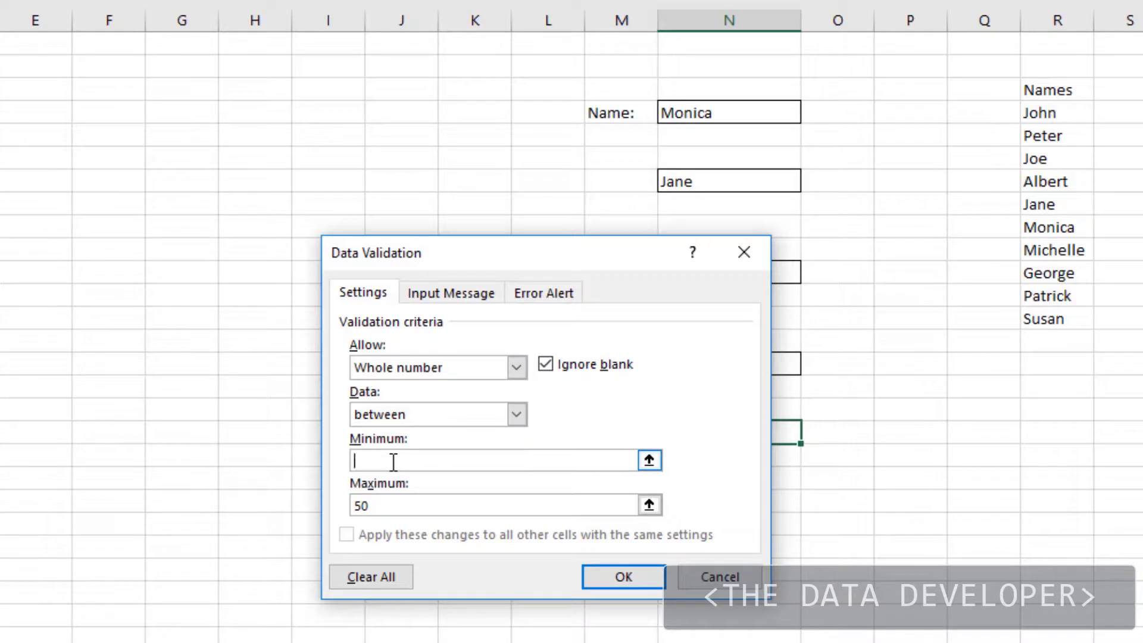
pyautogui.click(614, 571)
# Enter 1 in the bordered cell N18 to test its whole-number rule with a valid value.
pyautogui.click(700, 395)
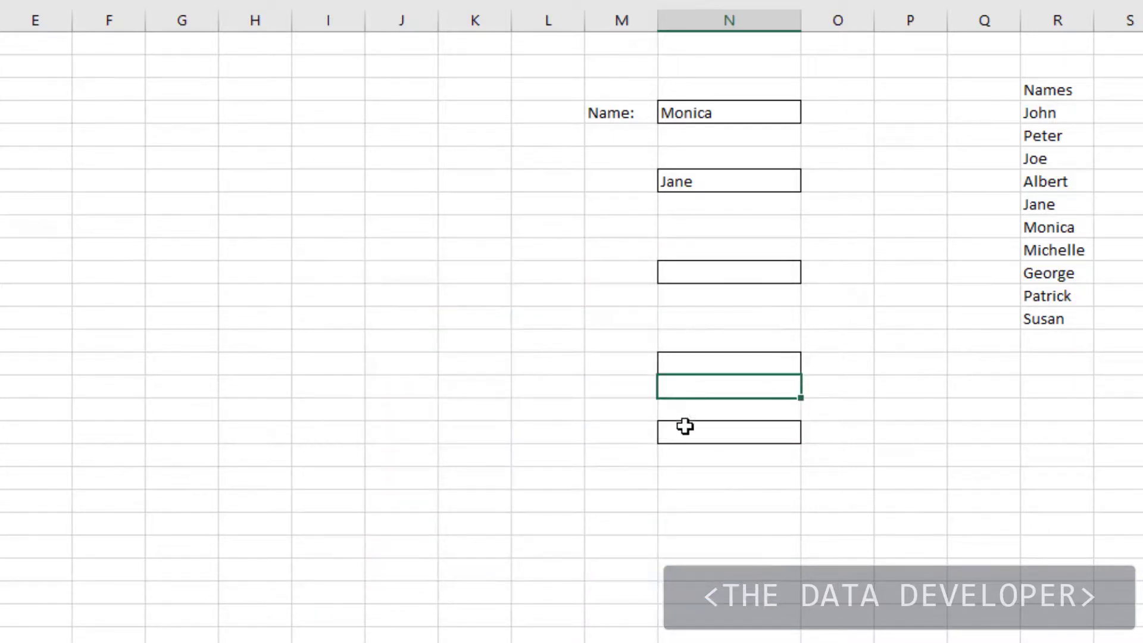
pyautogui.click(683, 436)
pyautogui.write('1')
pyautogui.press('Return')
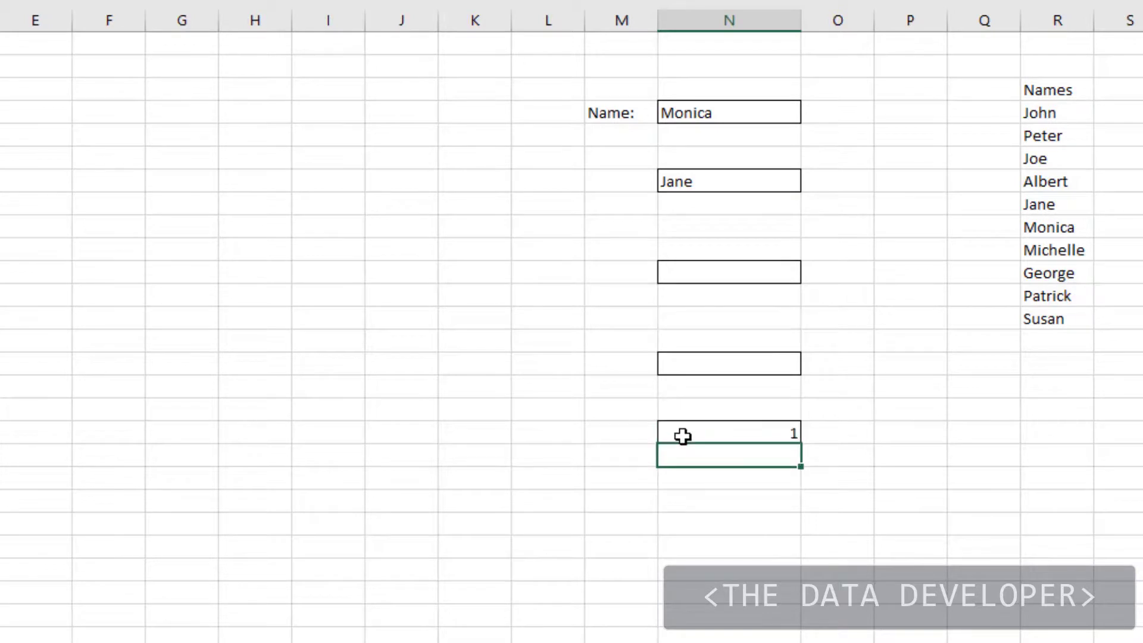
# Test the whole-number rule by trying to enter 51 in cell N18, and dismiss the alert.
pyautogui.click(683, 436)
pyautogui.write('51')
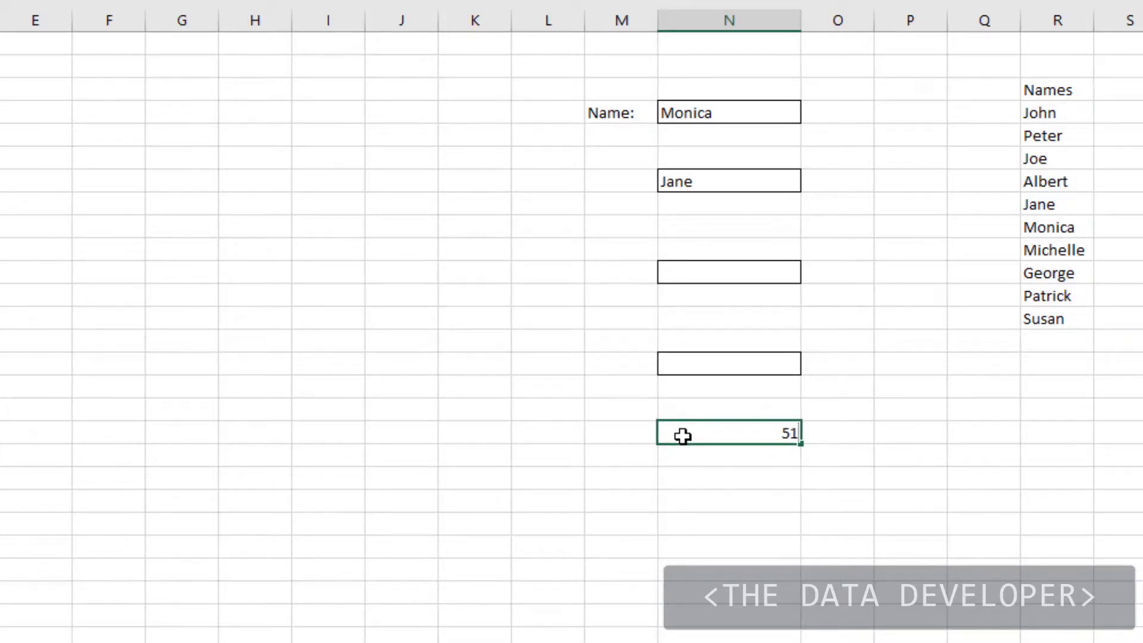
pyautogui.press('Return')
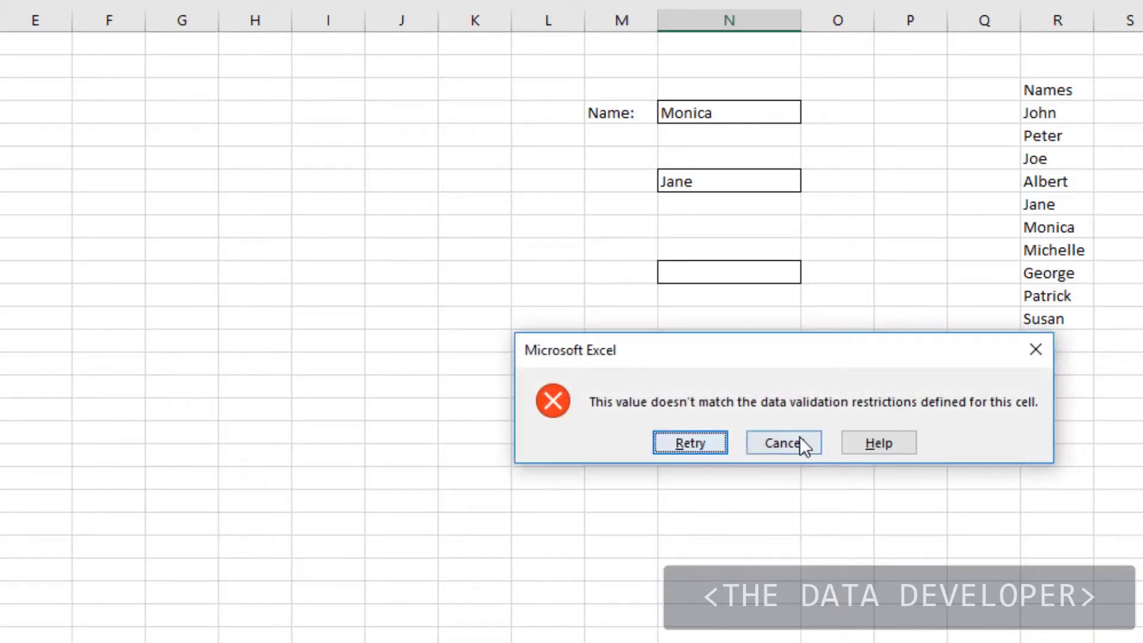
pyautogui.click(1035, 350)
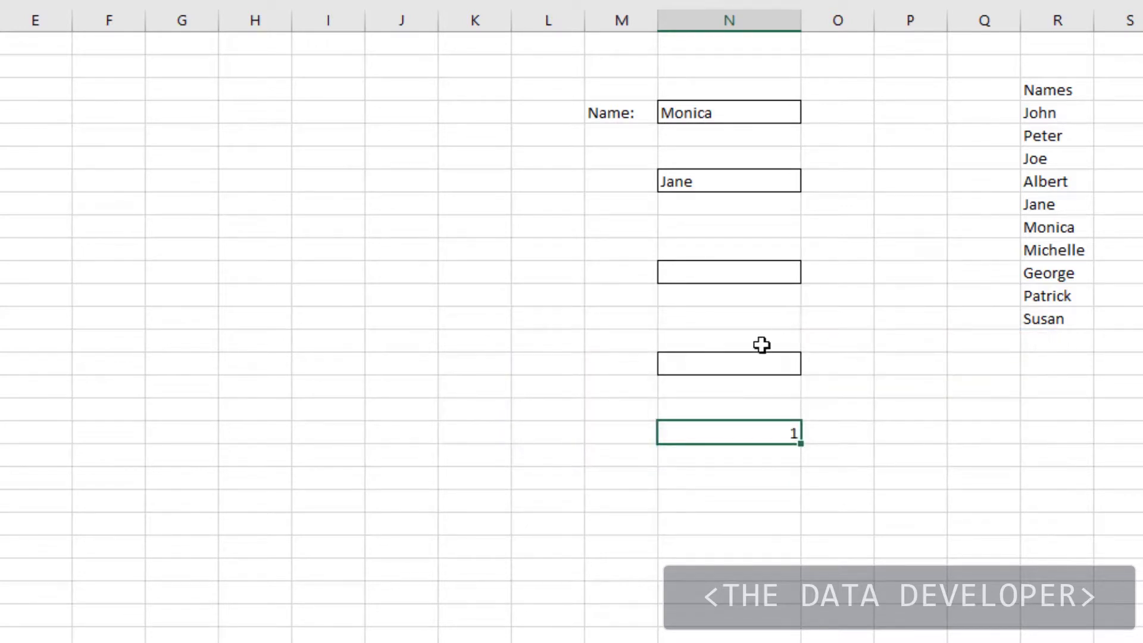
# Review the allowed data types in cell N18's data validation settings and leave them without changes.
pyautogui.click(784, 112)
pyautogui.click(769, 435)
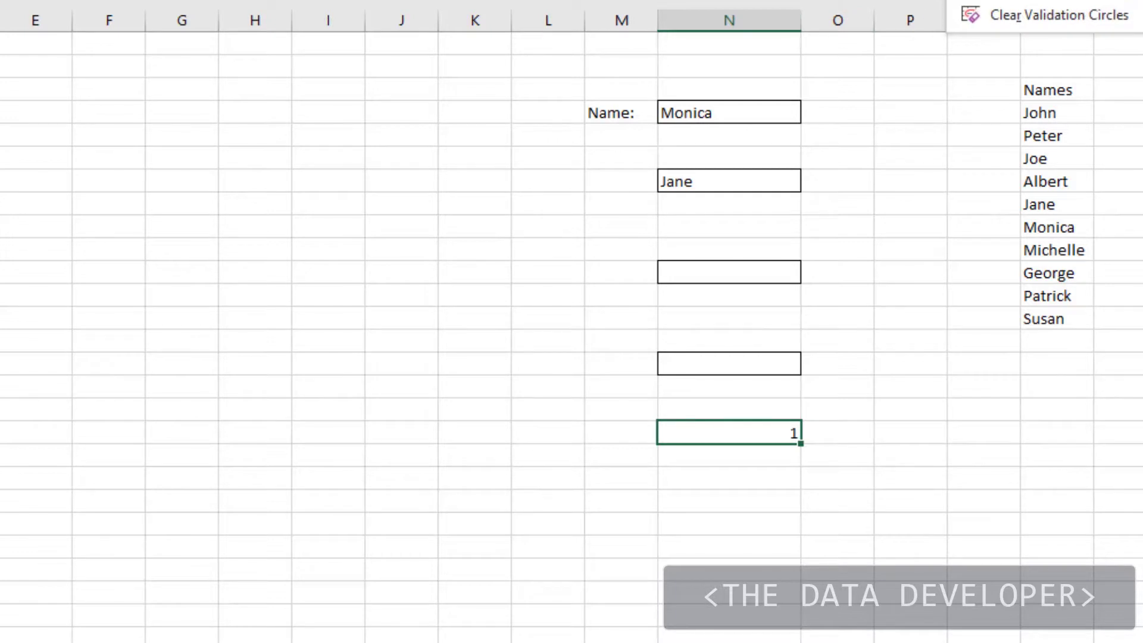
pyautogui.press('v')
pyautogui.click(516, 367)
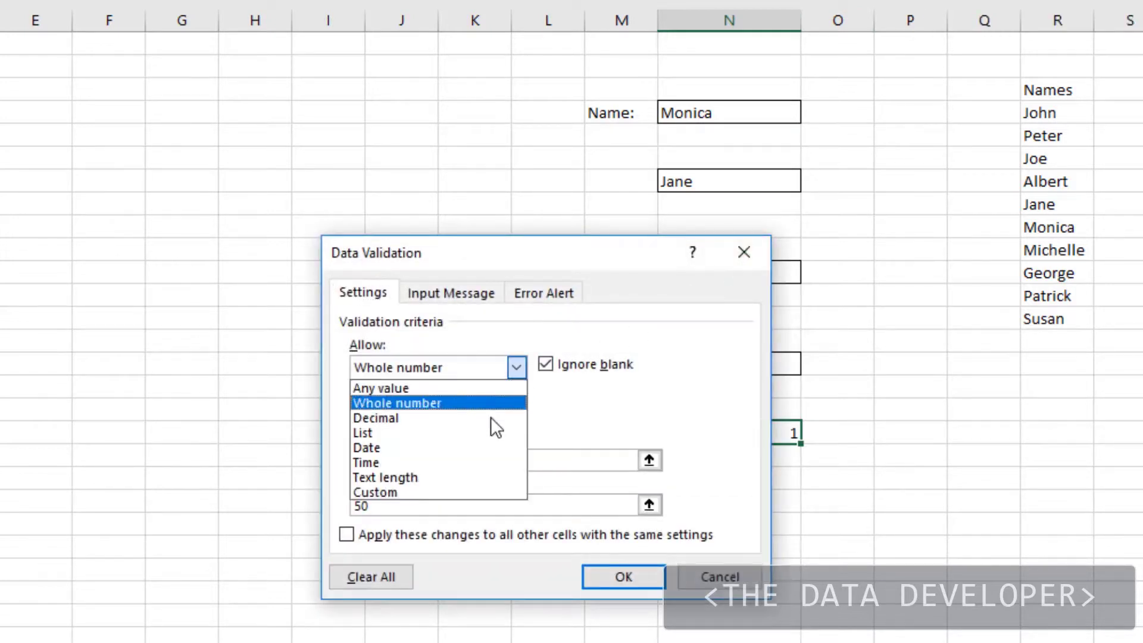
pyautogui.click(695, 381)
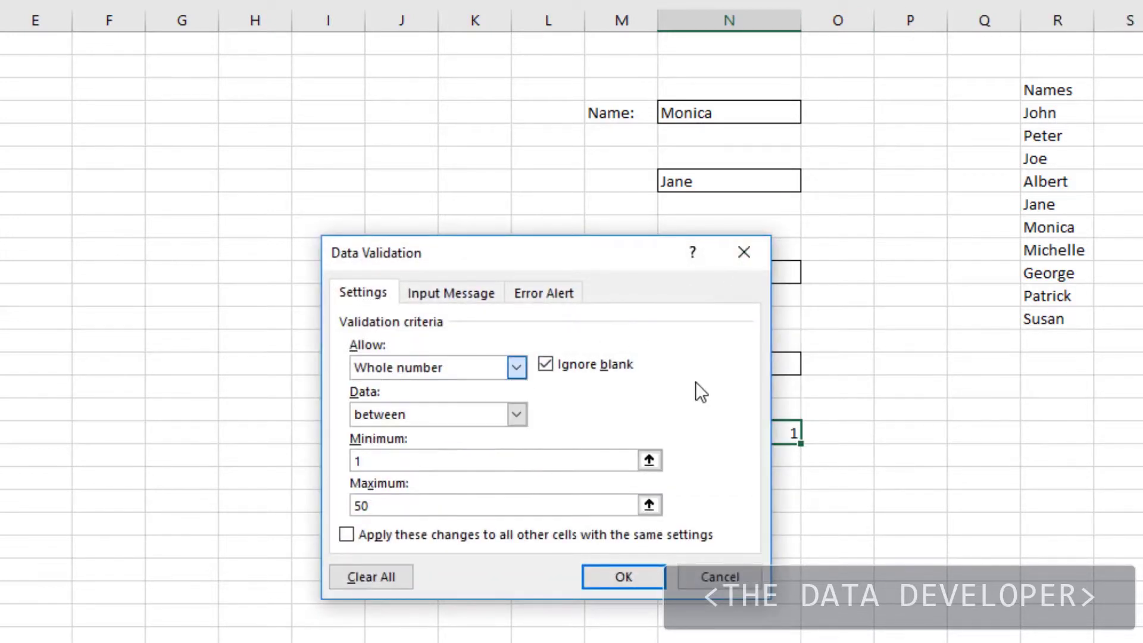
pyautogui.click(734, 588)
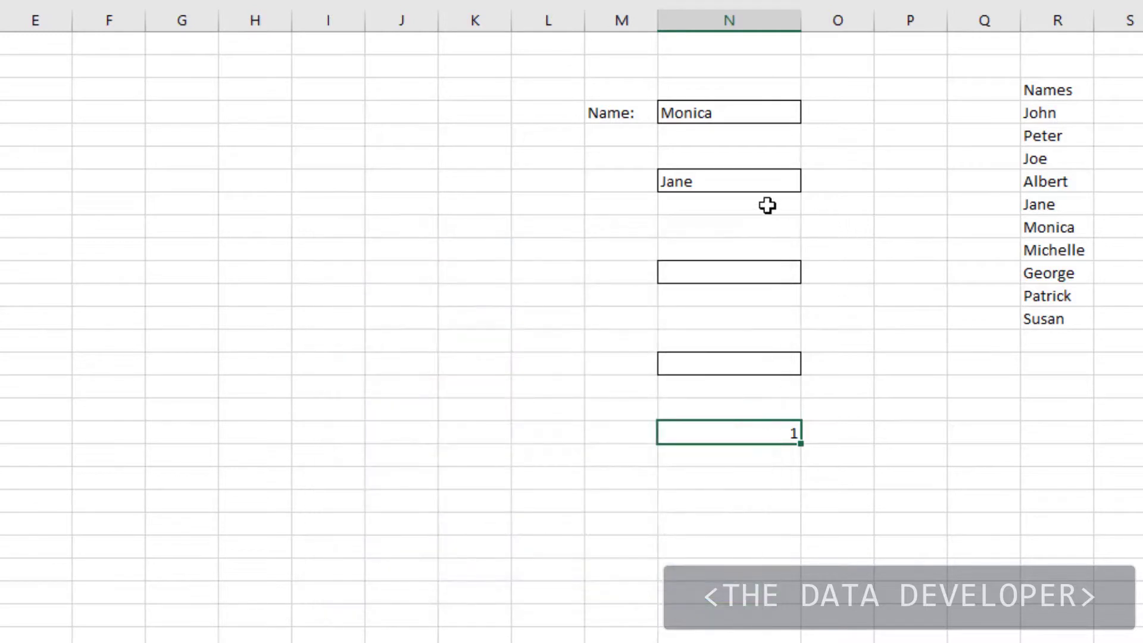
# Copy cell N7 with its drop-down list and input message into cell N4.
pyautogui.click(719, 208)
pyautogui.click(740, 178)
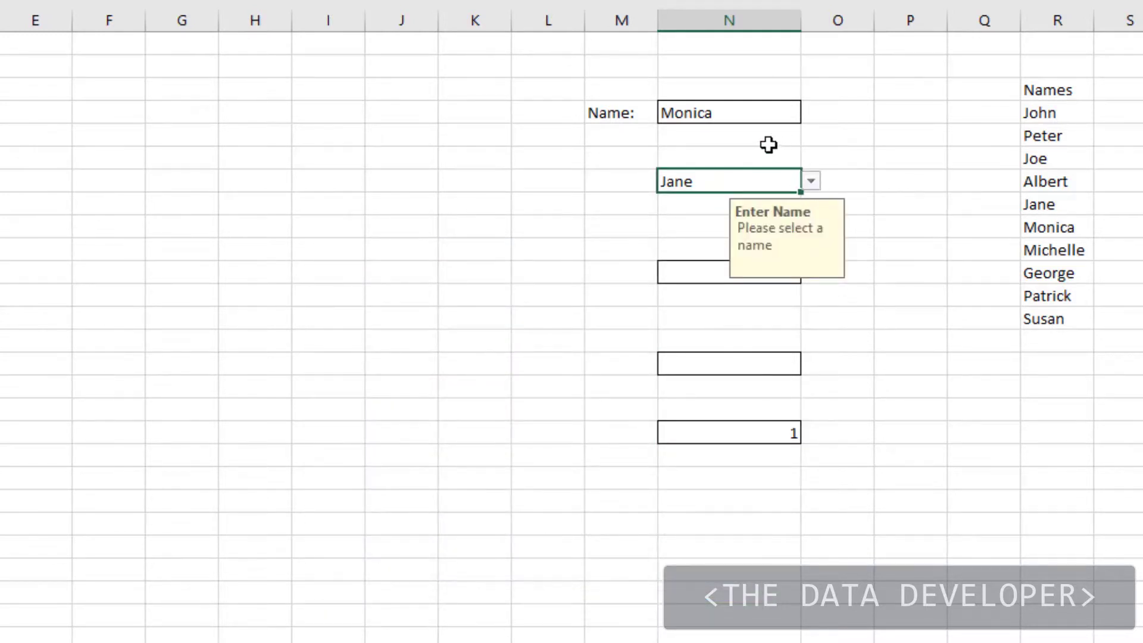
pyautogui.click(742, 119)
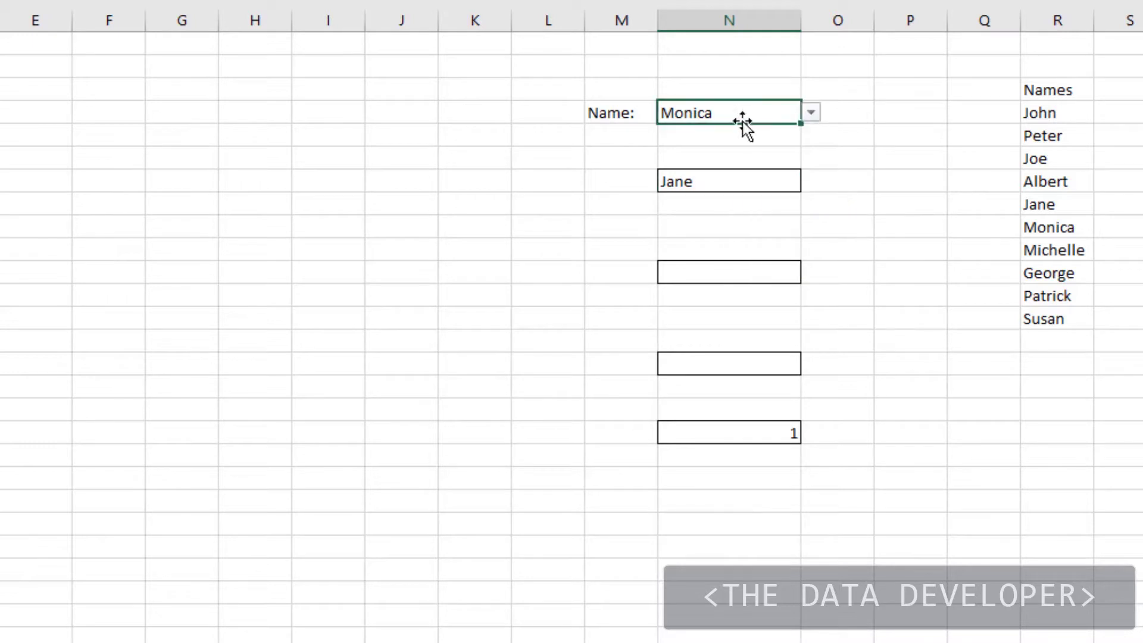
pyautogui.click(737, 180)
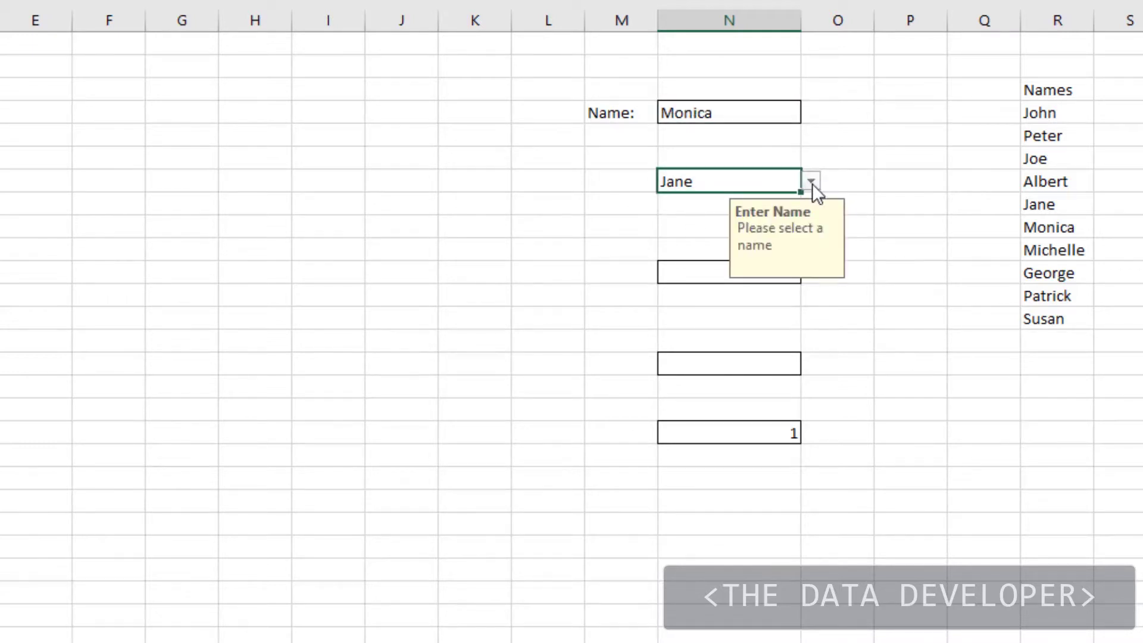
pyautogui.click(812, 182)
pyautogui.click(869, 174)
pyautogui.hotkey('ctrl', 'c')
pyautogui.click(743, 111)
pyautogui.hotkey('ctrl', 'v')
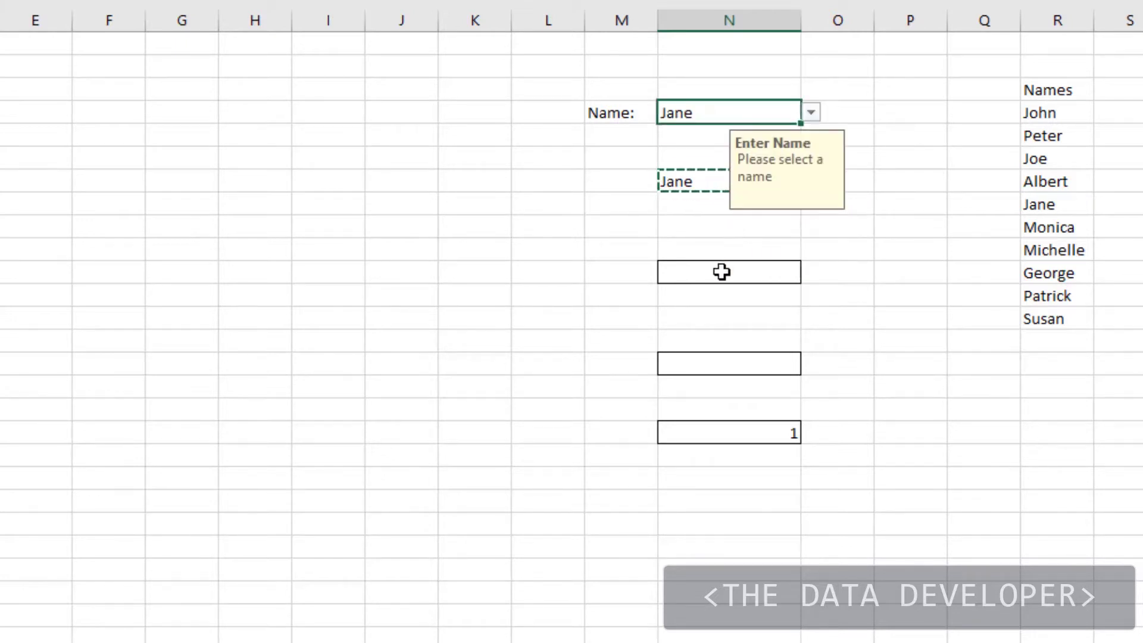
# Paste the copied drop-down cell into the bordered cells N11 and N15.
pyautogui.click(722, 271)
pyautogui.hotkey('ctrl', 'v')
pyautogui.click(709, 362)
pyautogui.hotkey('ctrl', 'v')
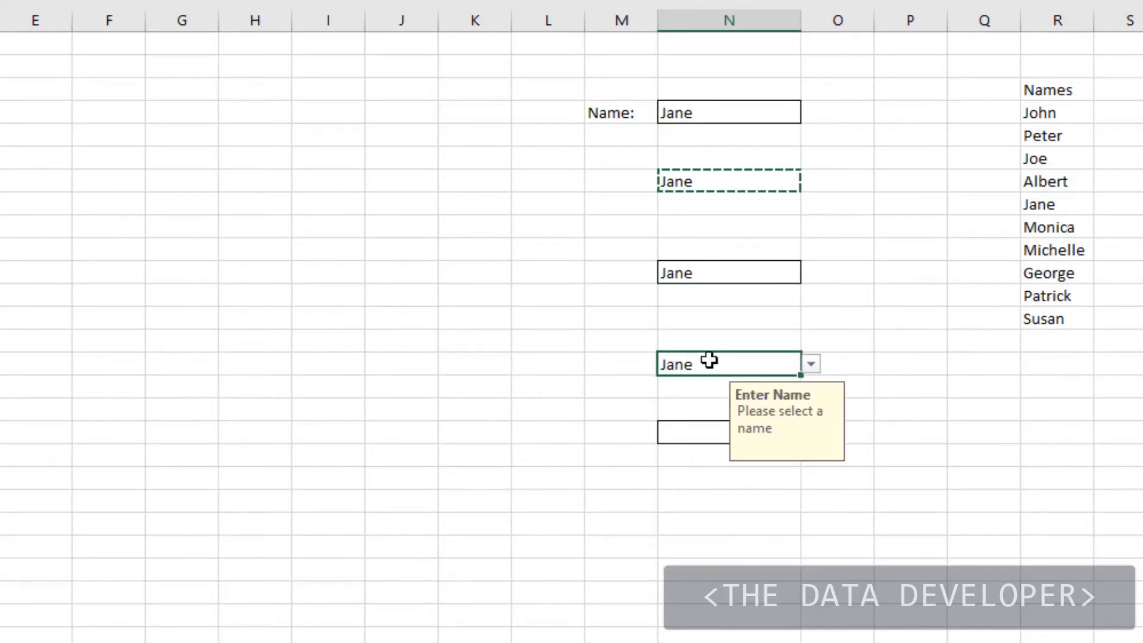
# Clear the names from cells N15, N11, N4 and N7, leaving their validation in place.
pyautogui.click(872, 314)
pyautogui.click(743, 365)
pyautogui.press('Delete')
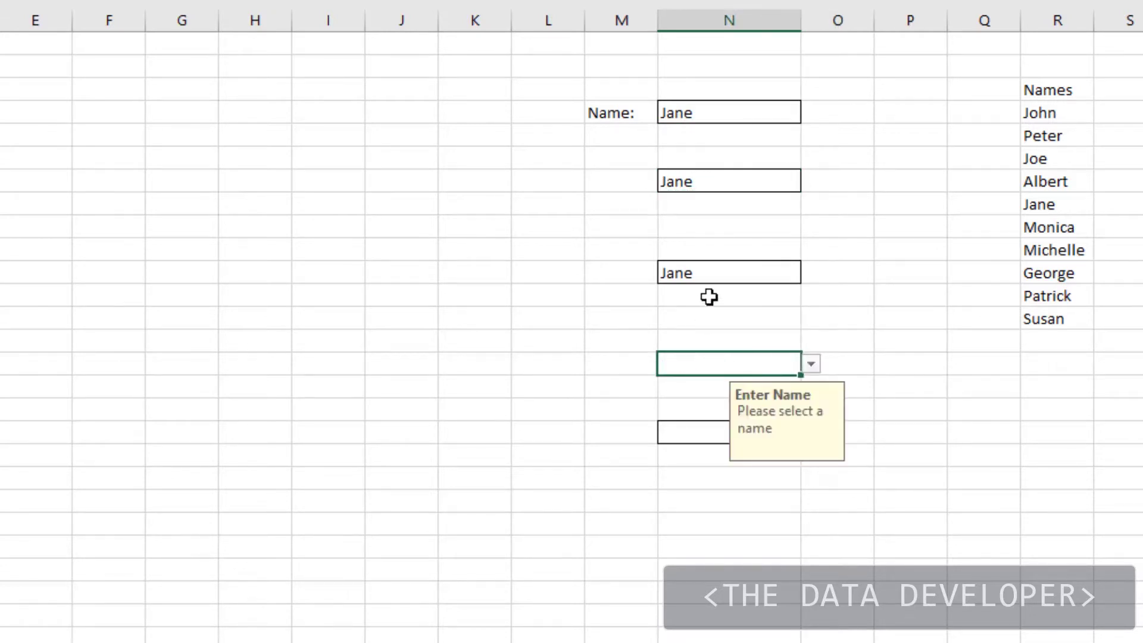
pyautogui.click(712, 277)
pyautogui.press('Delete')
pyautogui.click(728, 109)
pyautogui.press('Delete')
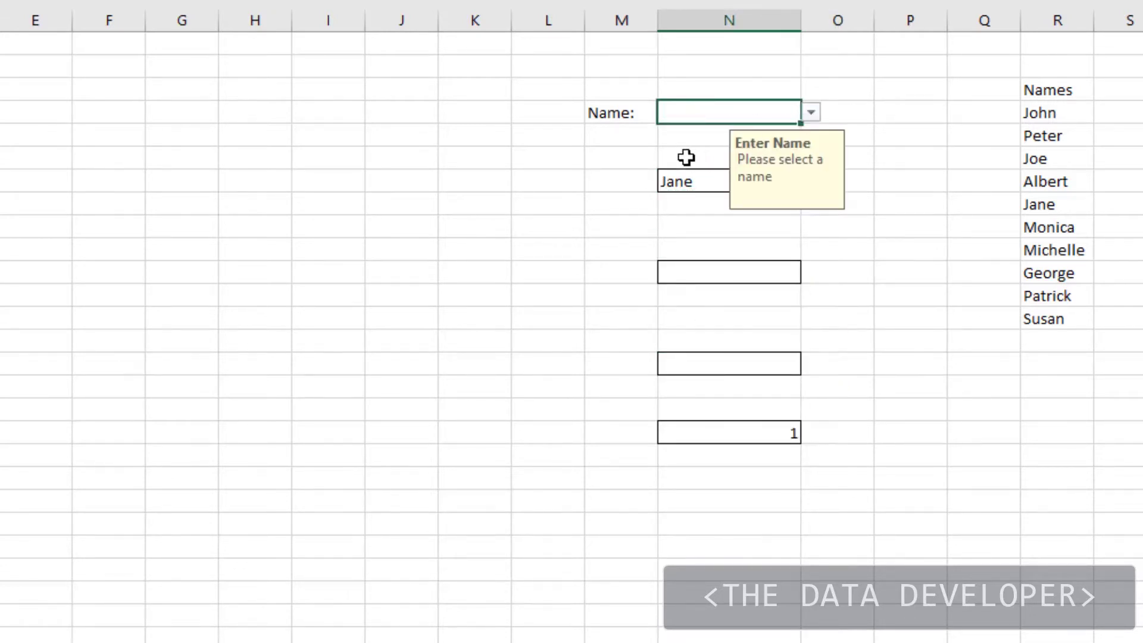
pyautogui.click(691, 193)
pyautogui.click(692, 181)
pyautogui.press('Delete')
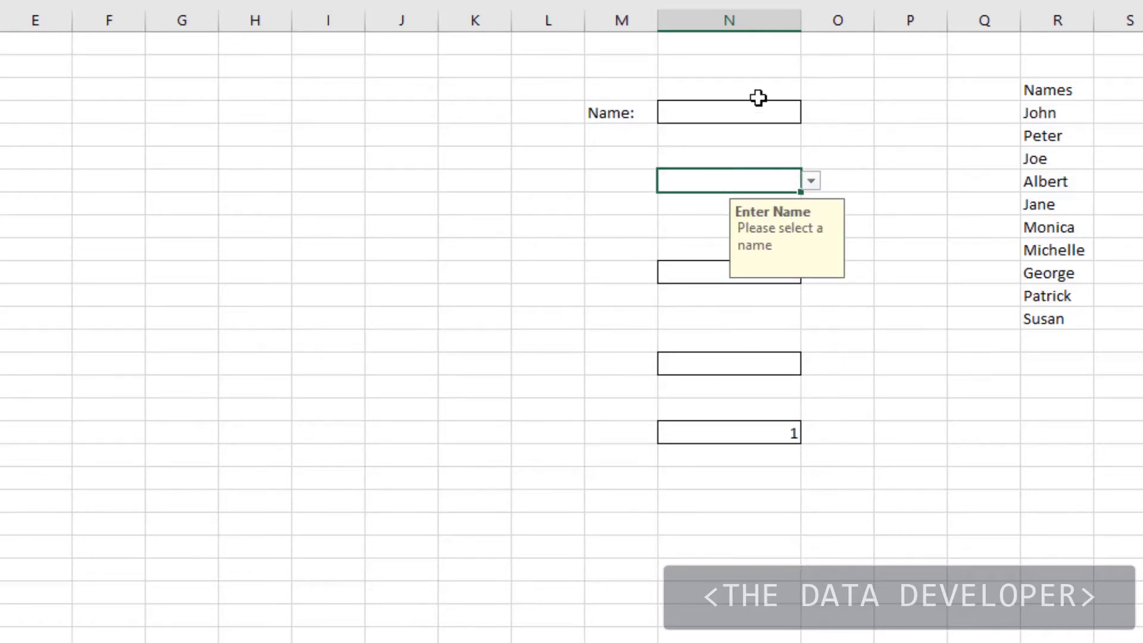
# Choose the fifth name in cell N4 and the sixth name in cell N7 from their drop-down lists.
pyautogui.click(776, 121)
pyautogui.click(811, 111)
pyautogui.click(731, 189)
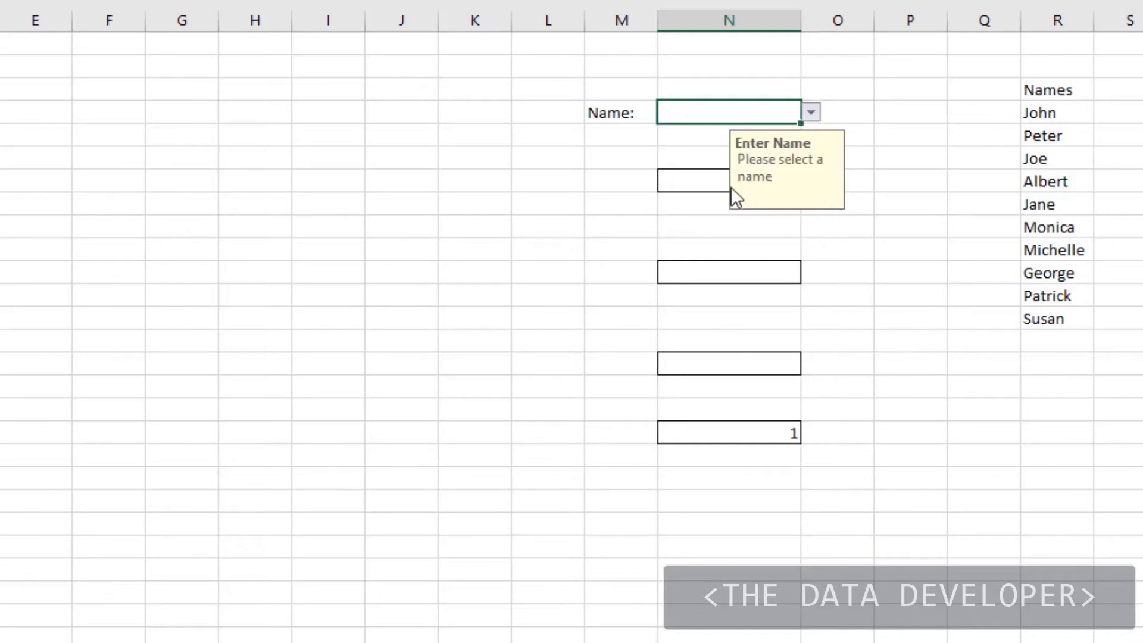
pyautogui.click(682, 179)
pyautogui.click(810, 180)
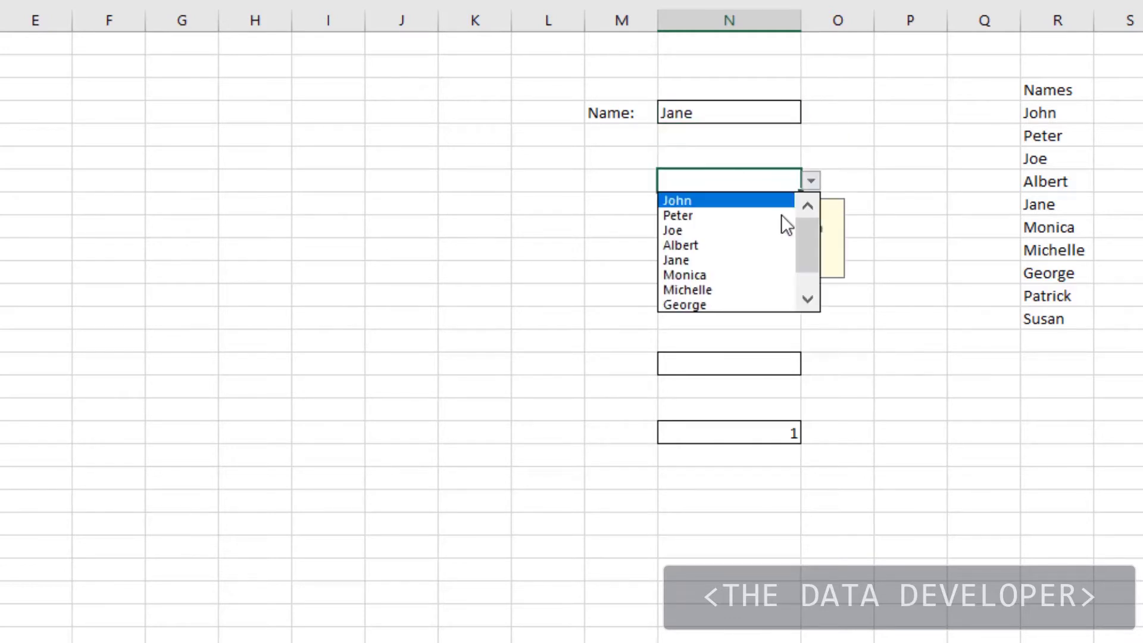
pyautogui.click(725, 276)
pyautogui.click(896, 149)
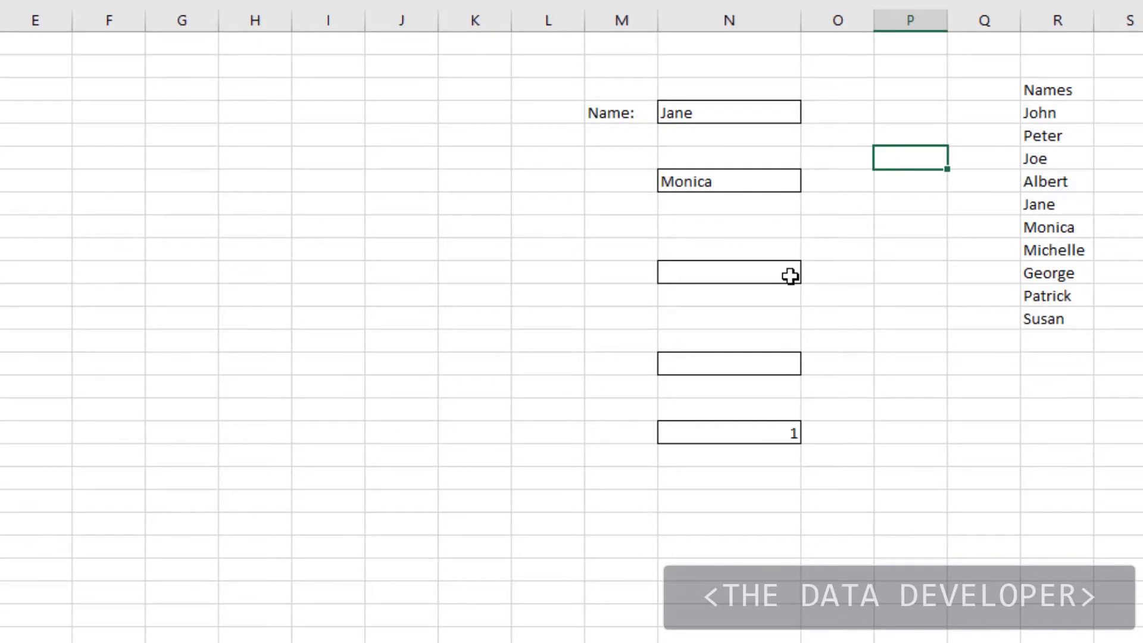
pyautogui.click(790, 276)
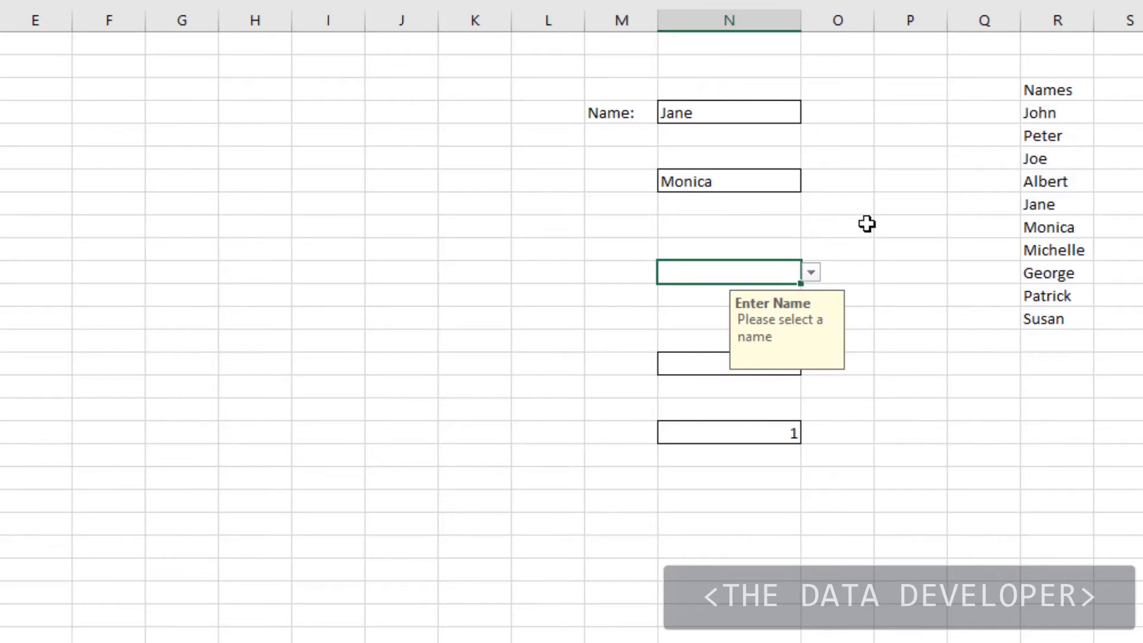
pyautogui.click(867, 224)
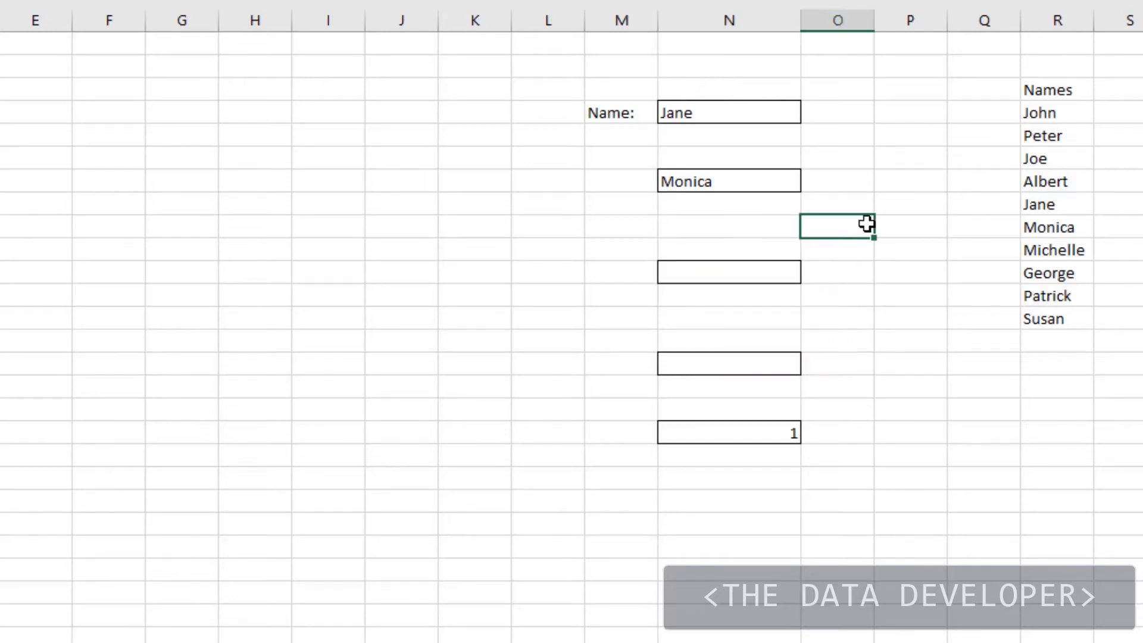